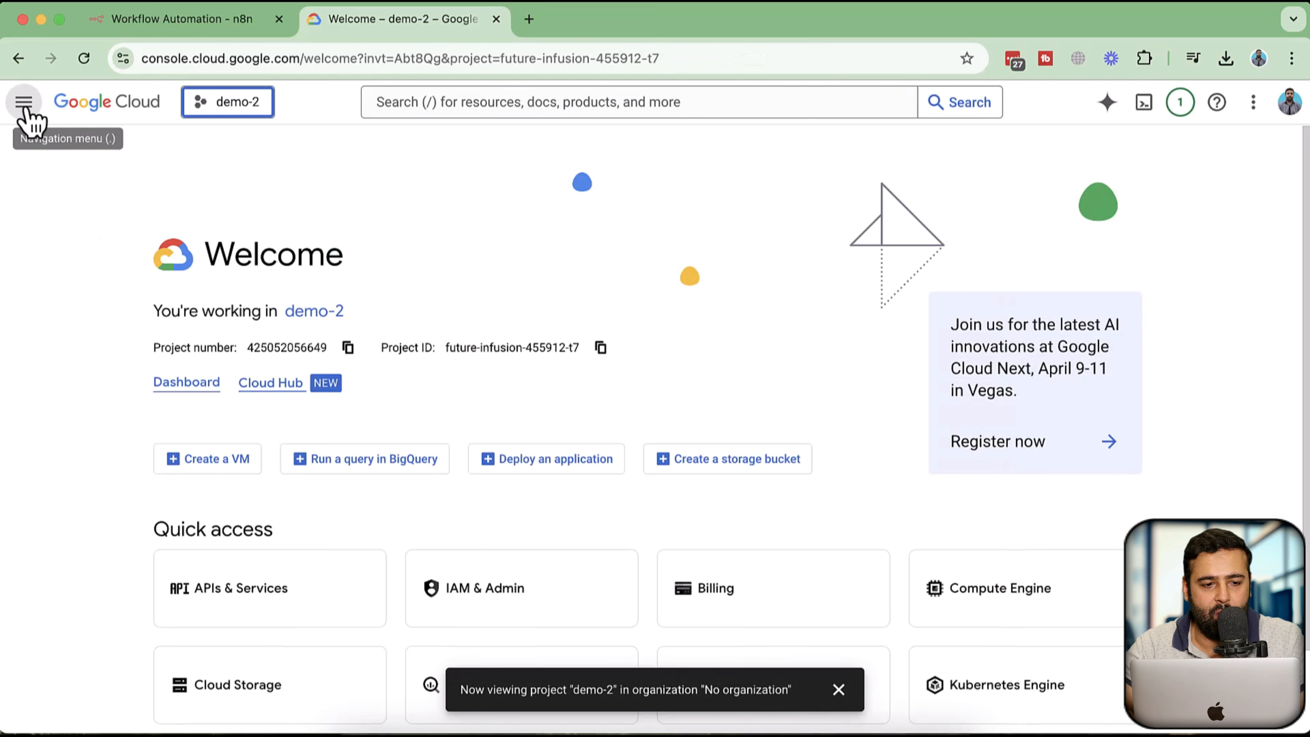
Open the OAuth consent screen under APIs & Services
click(26, 104)
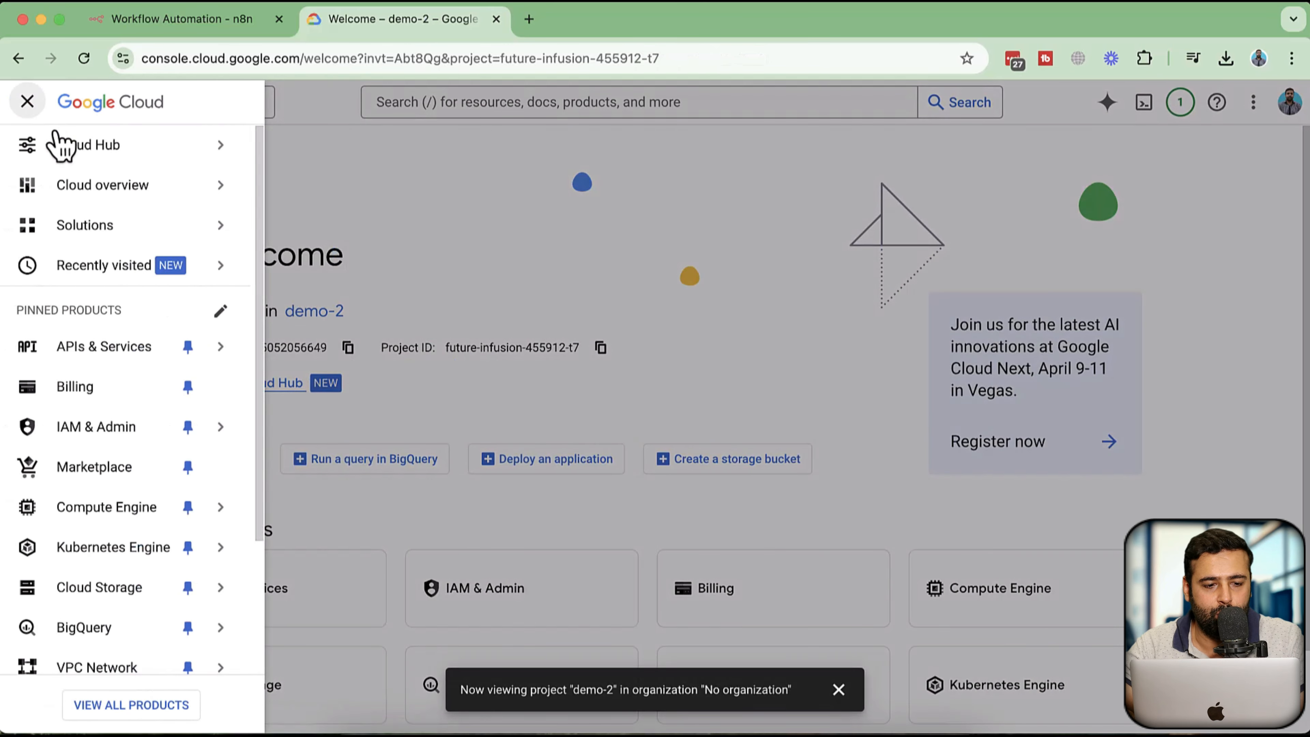
mouse_move(103, 361)
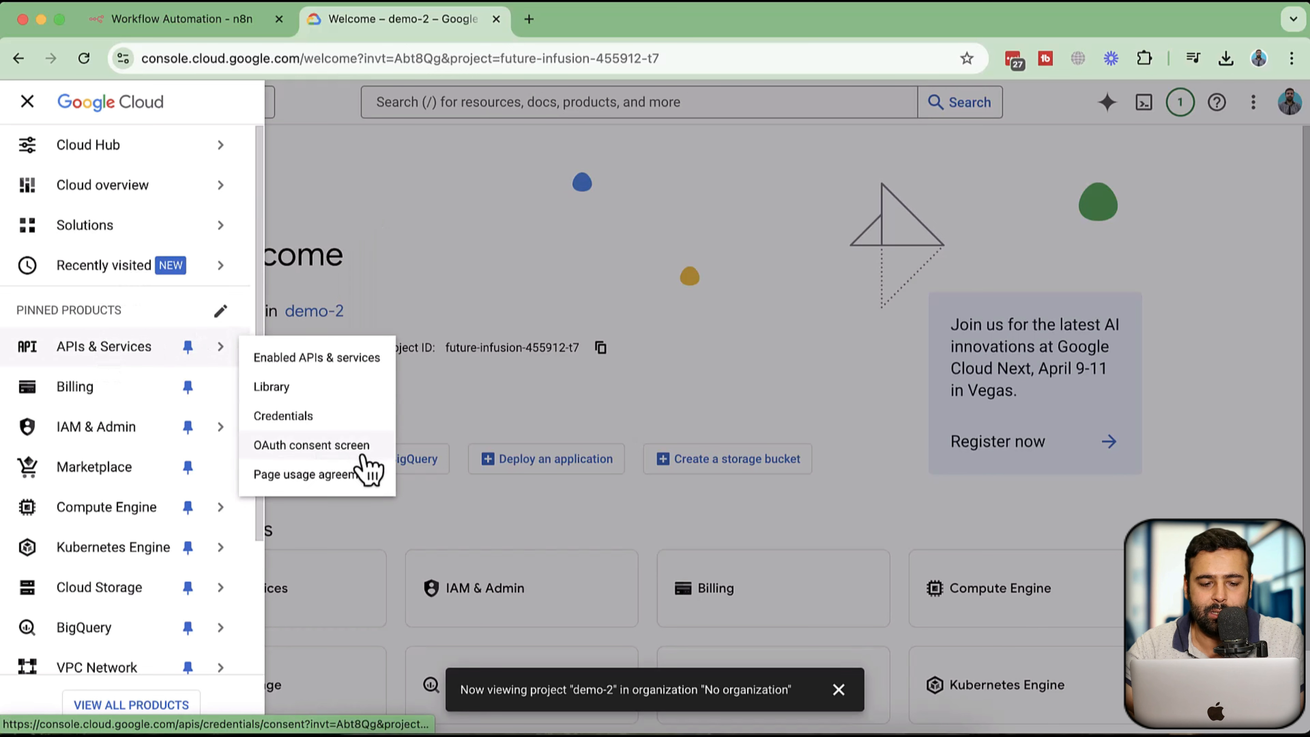
click(343, 446)
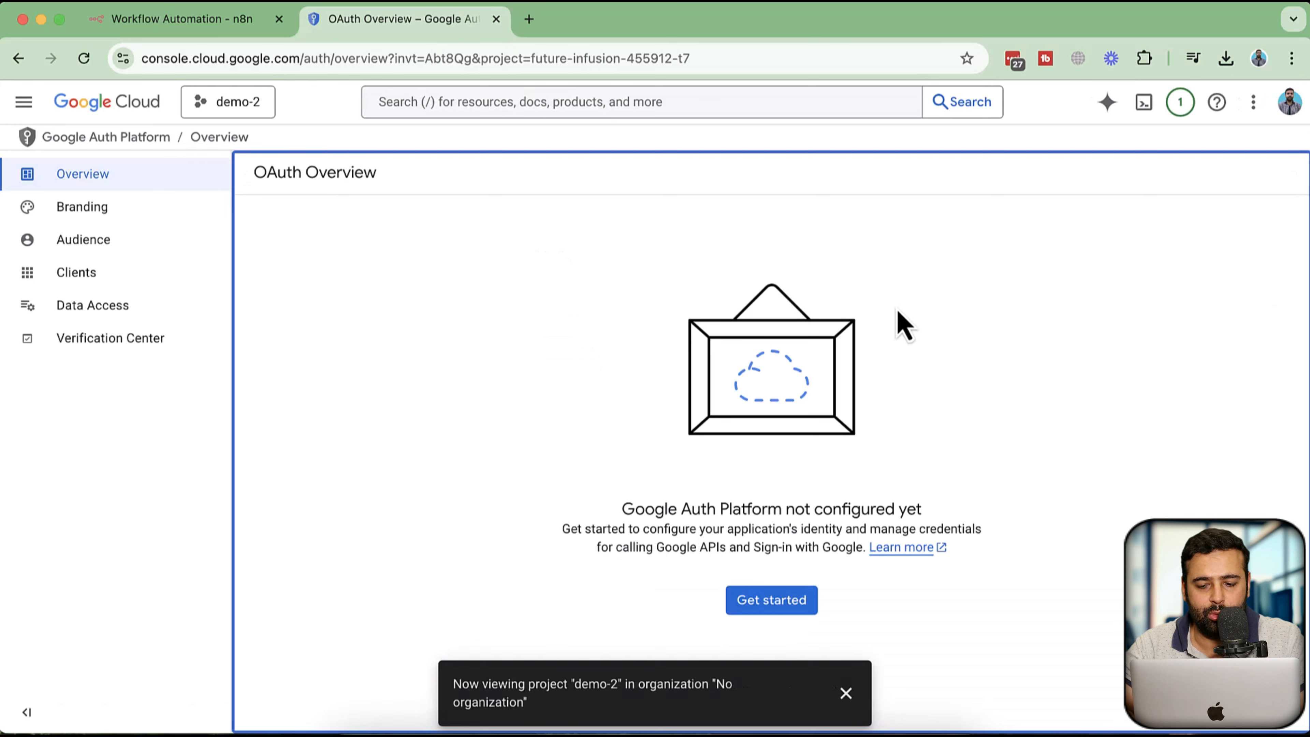
Start the Google Auth Platform setup, name the app testing-gmail-n8n, and pick the user support email
click(846, 693)
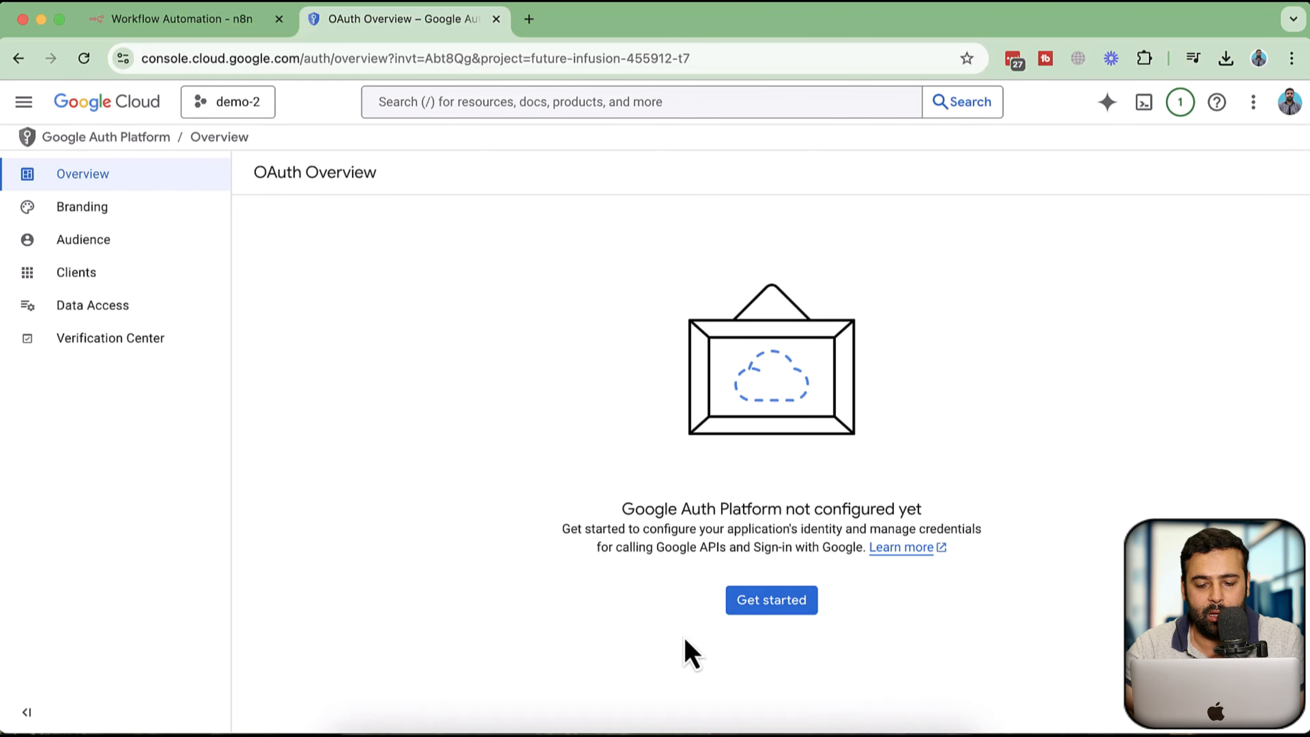
click(774, 608)
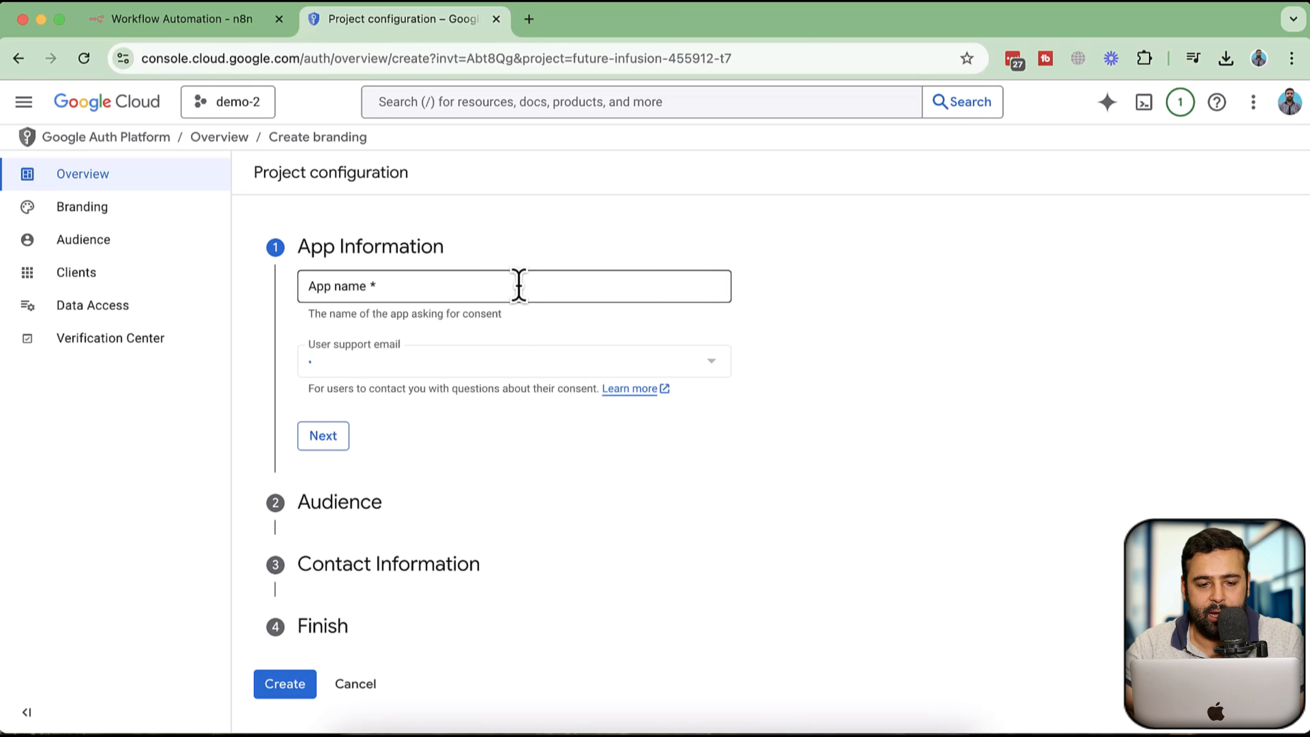
click(519, 284)
text(tes)
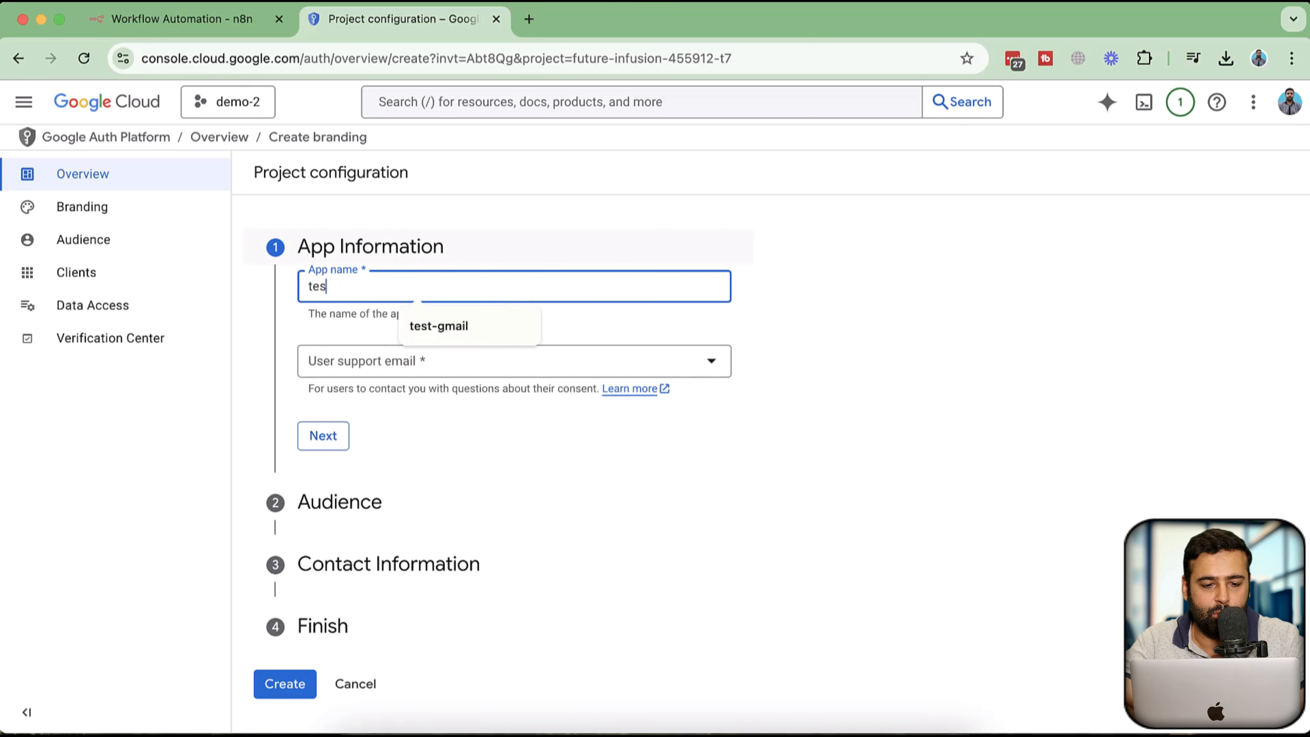
text(ting-gmail-n8n)
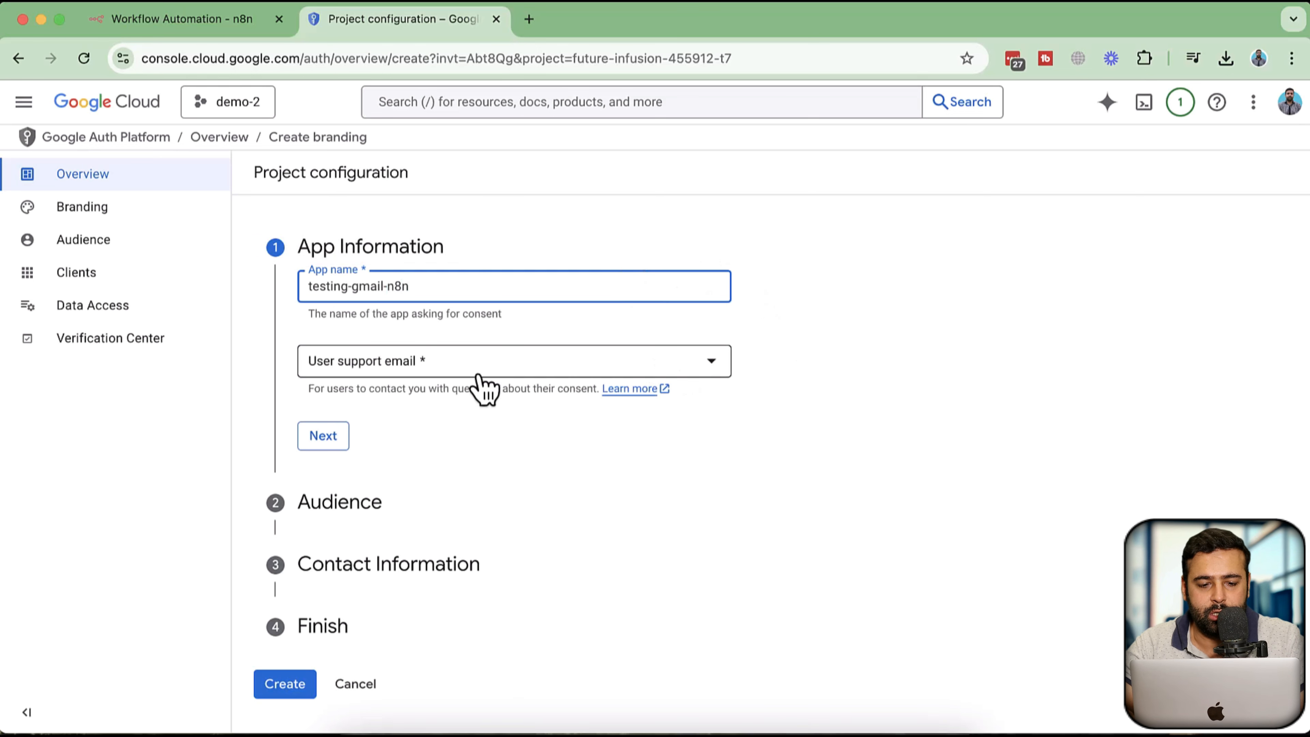
click(510, 367)
click(507, 375)
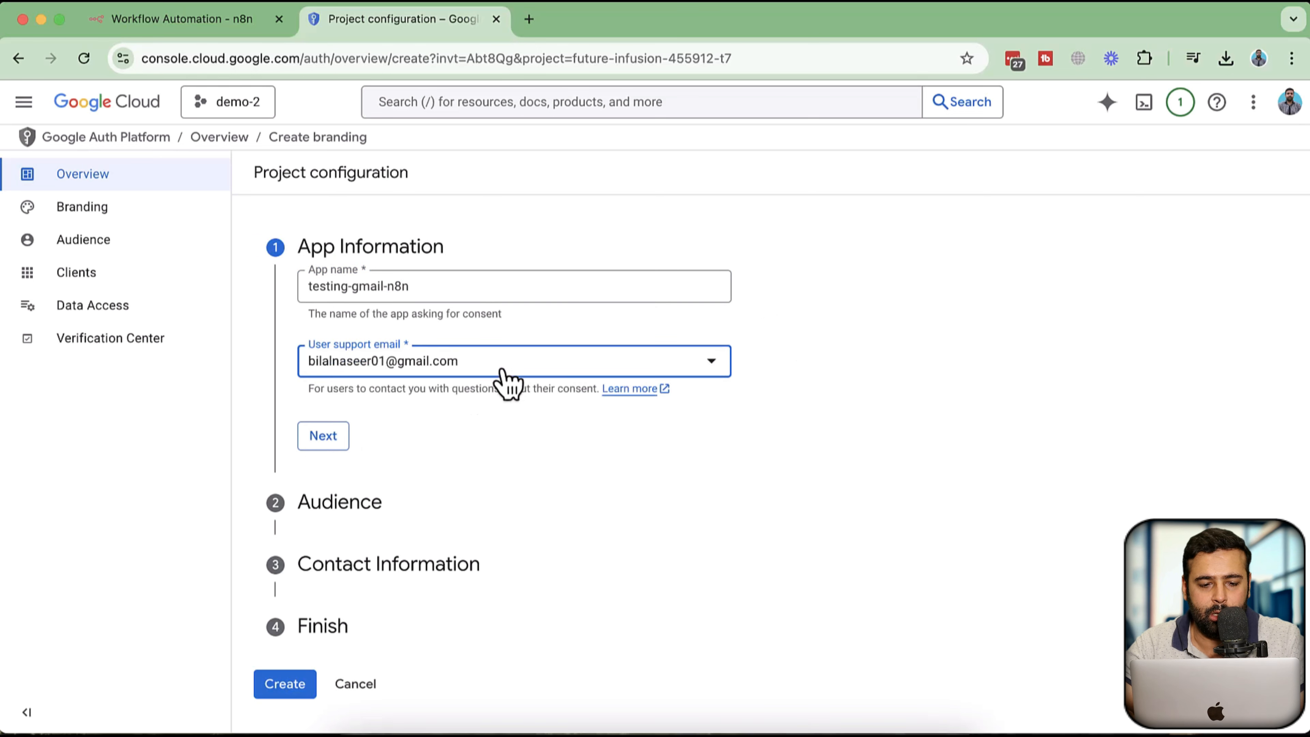
click(335, 443)
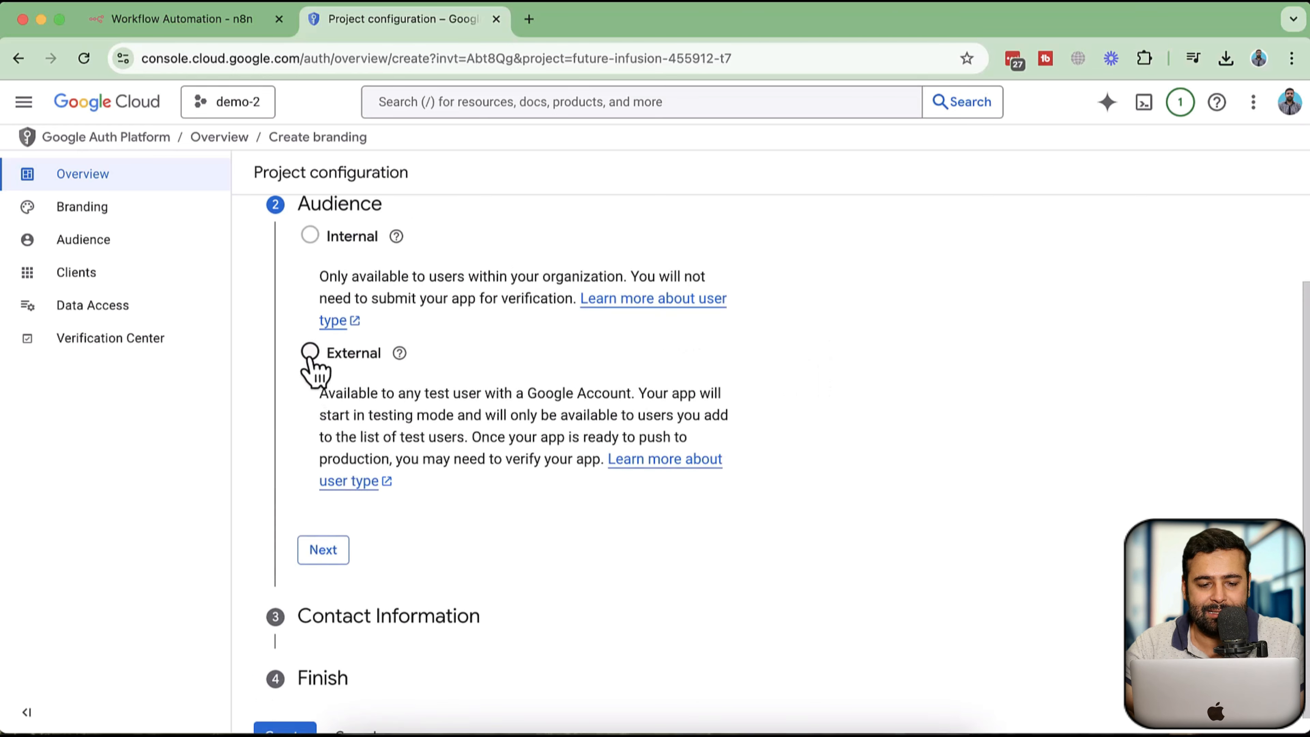
Choose External as the app's audience and move on to contact information
scroll(465, 567, down, 1)
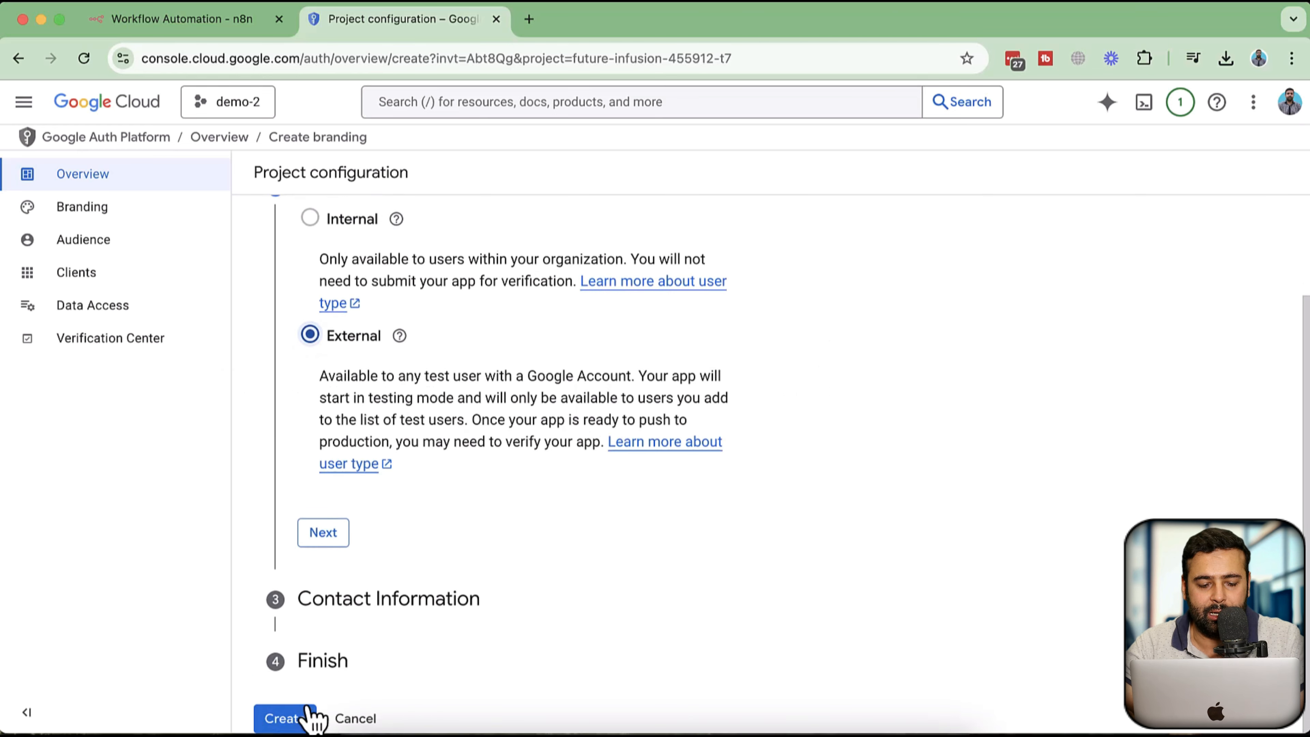
click(299, 717)
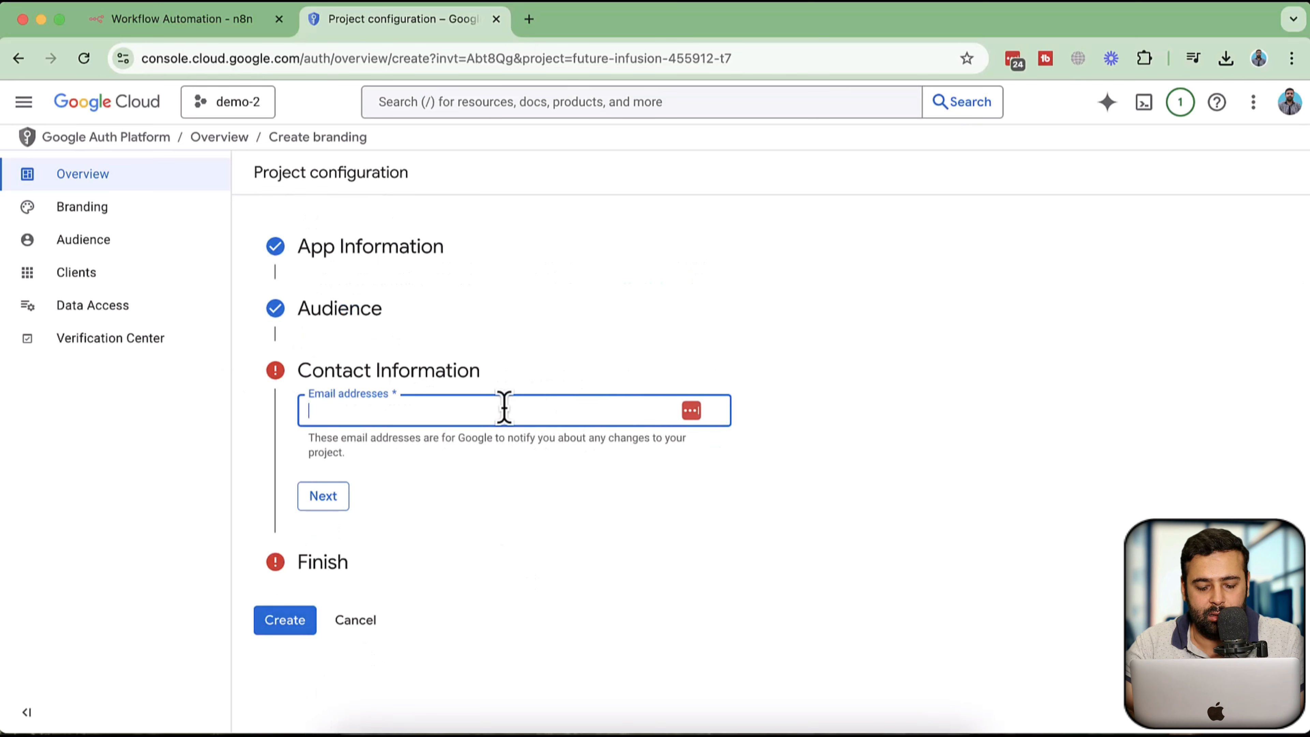
Enter the developer contact email address, agree to the user data policy, and create the configuration
click(476, 454)
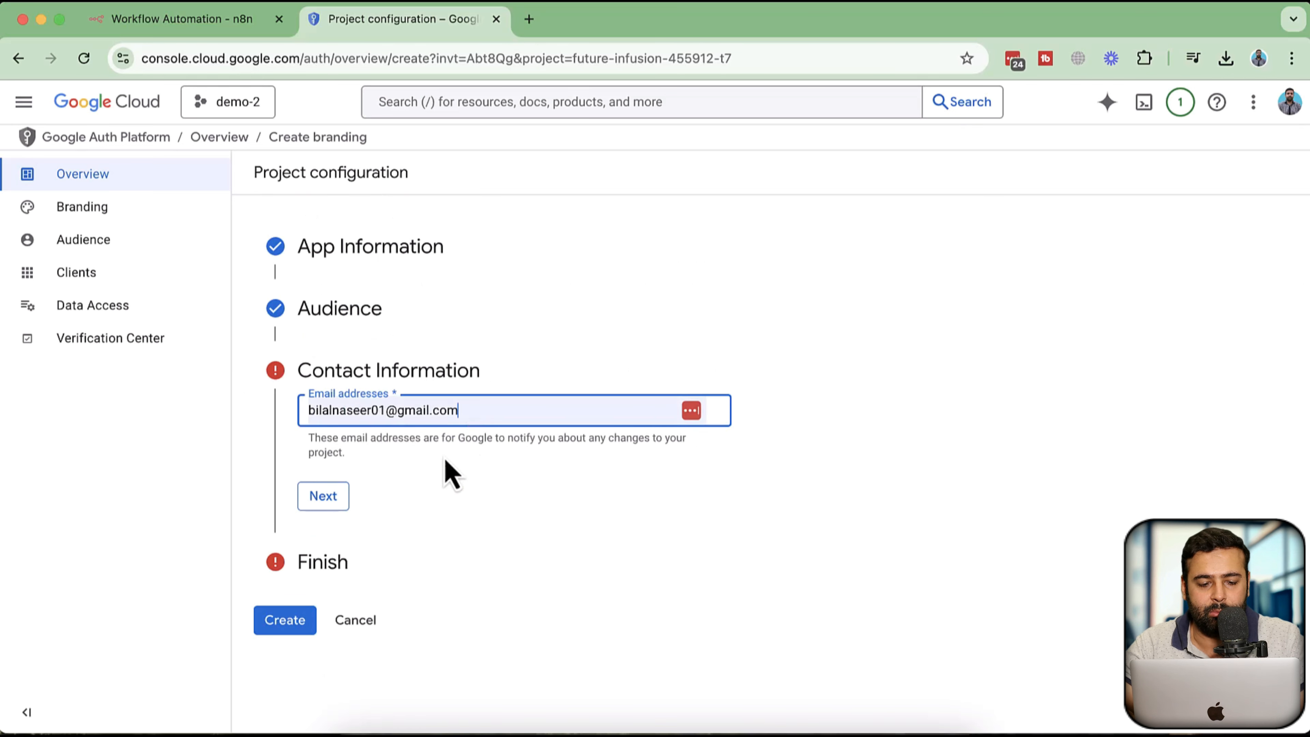
click(333, 499)
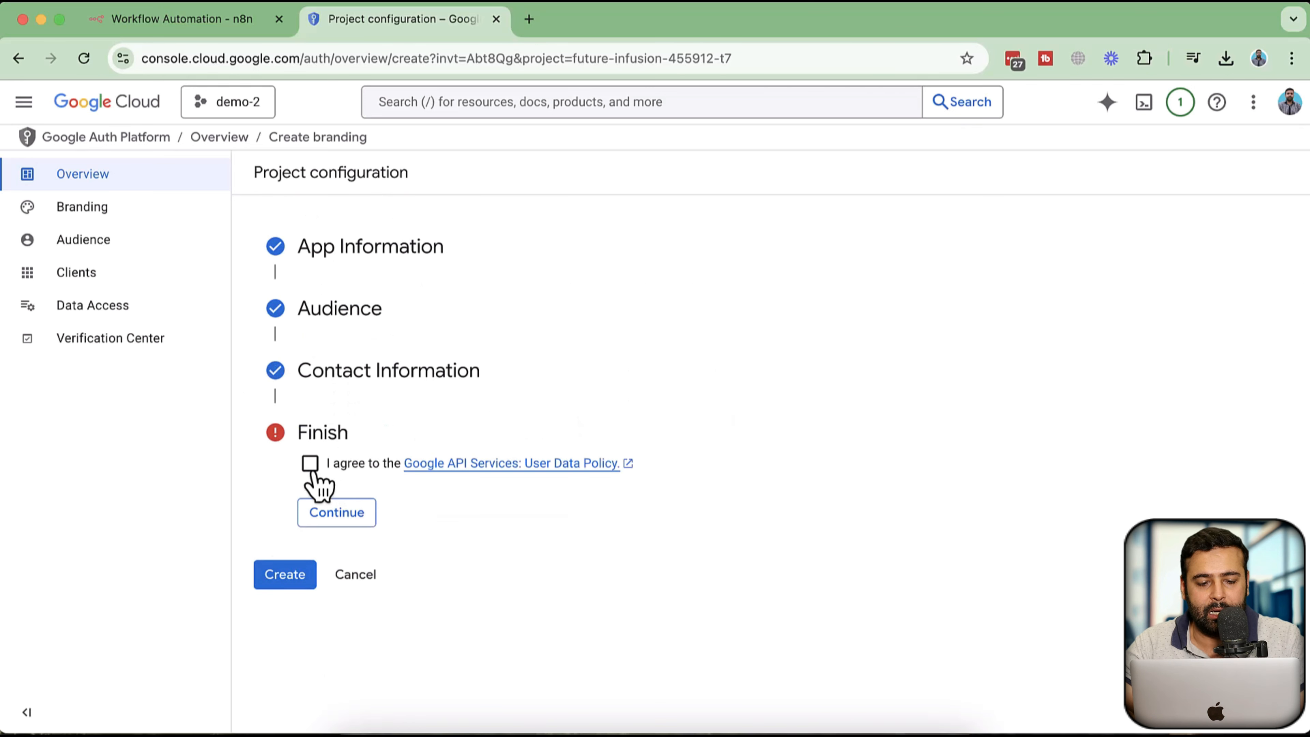
click(340, 514)
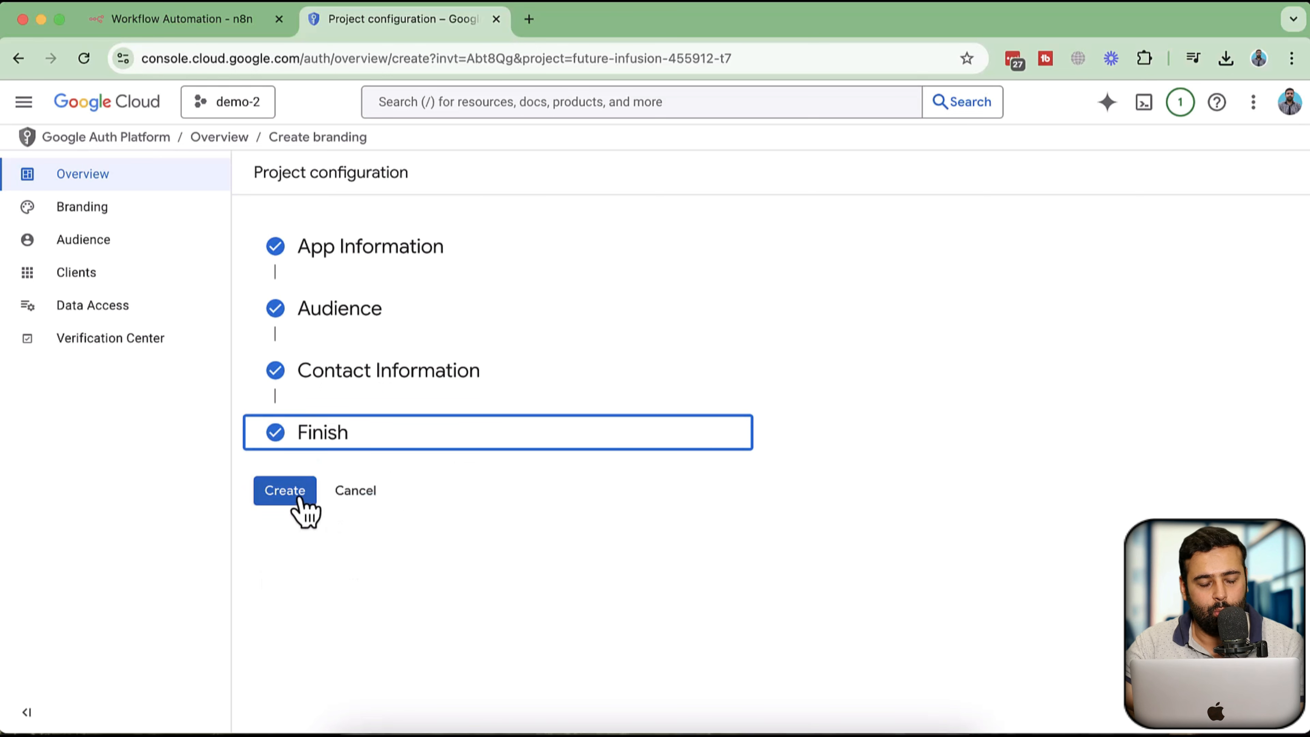
click(287, 493)
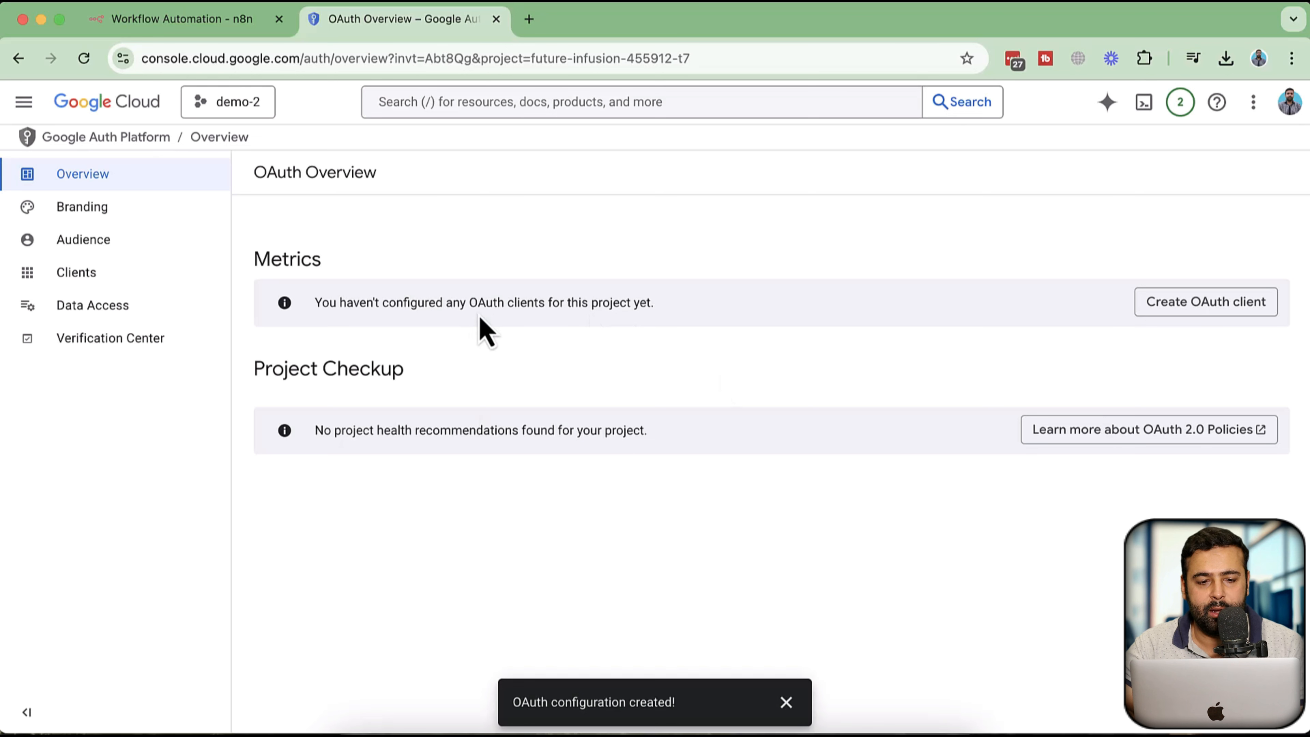
Start creating an OAuth client of type Web application and add an authorized redirect URI entry
click(1203, 309)
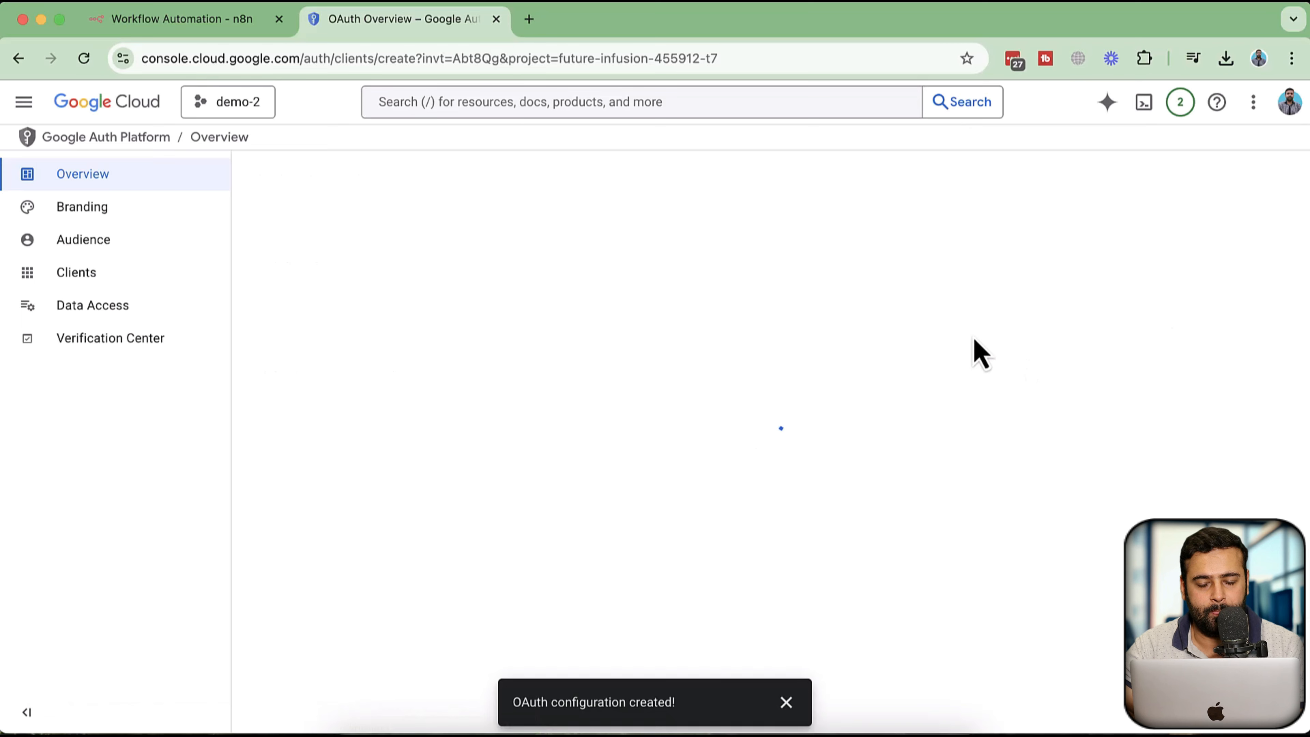
click(693, 310)
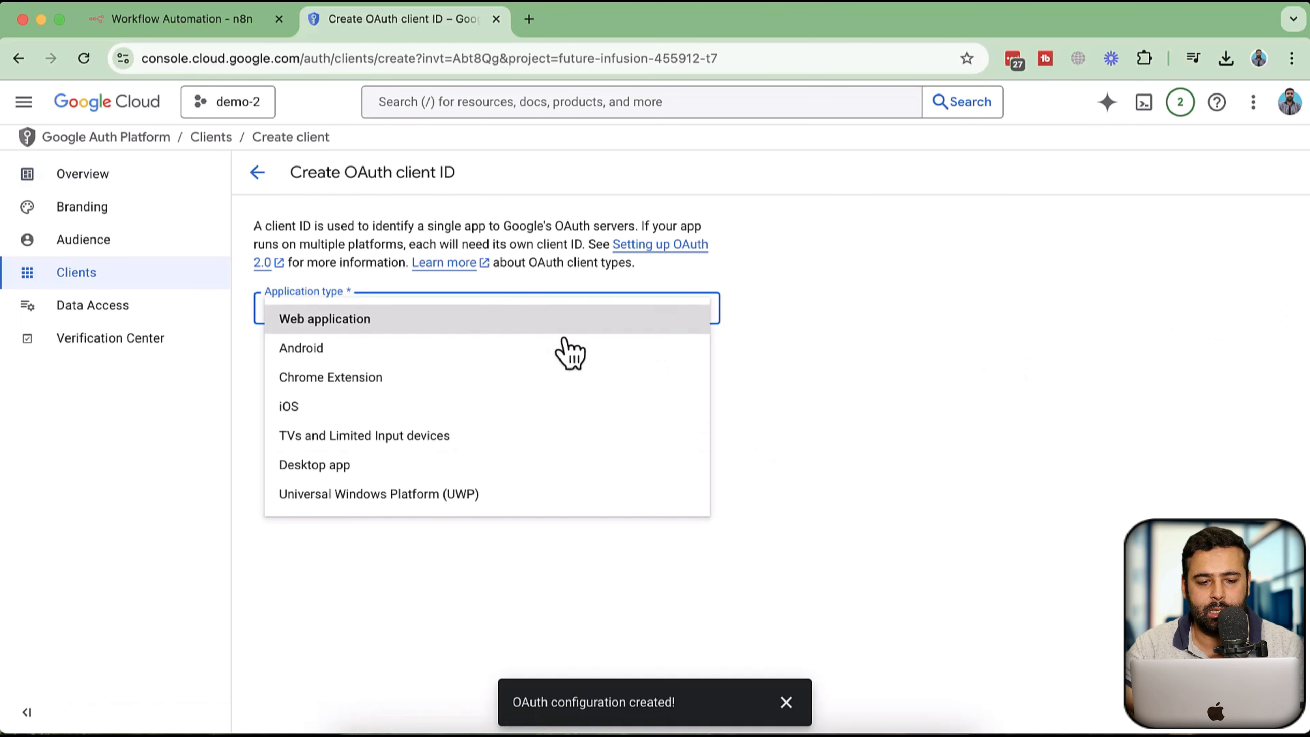
click(479, 325)
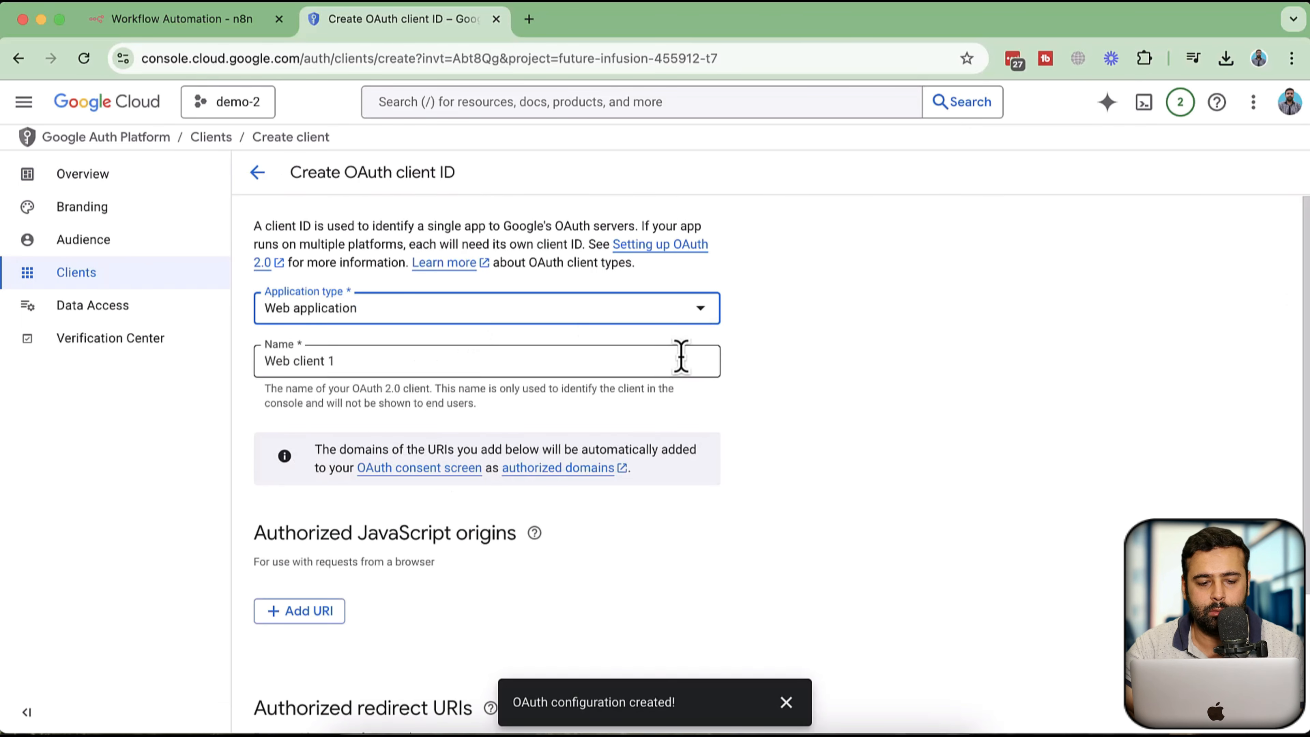
scroll(739, 366, down, 3)
scroll(655, 357, up, 3)
double_click(366, 325)
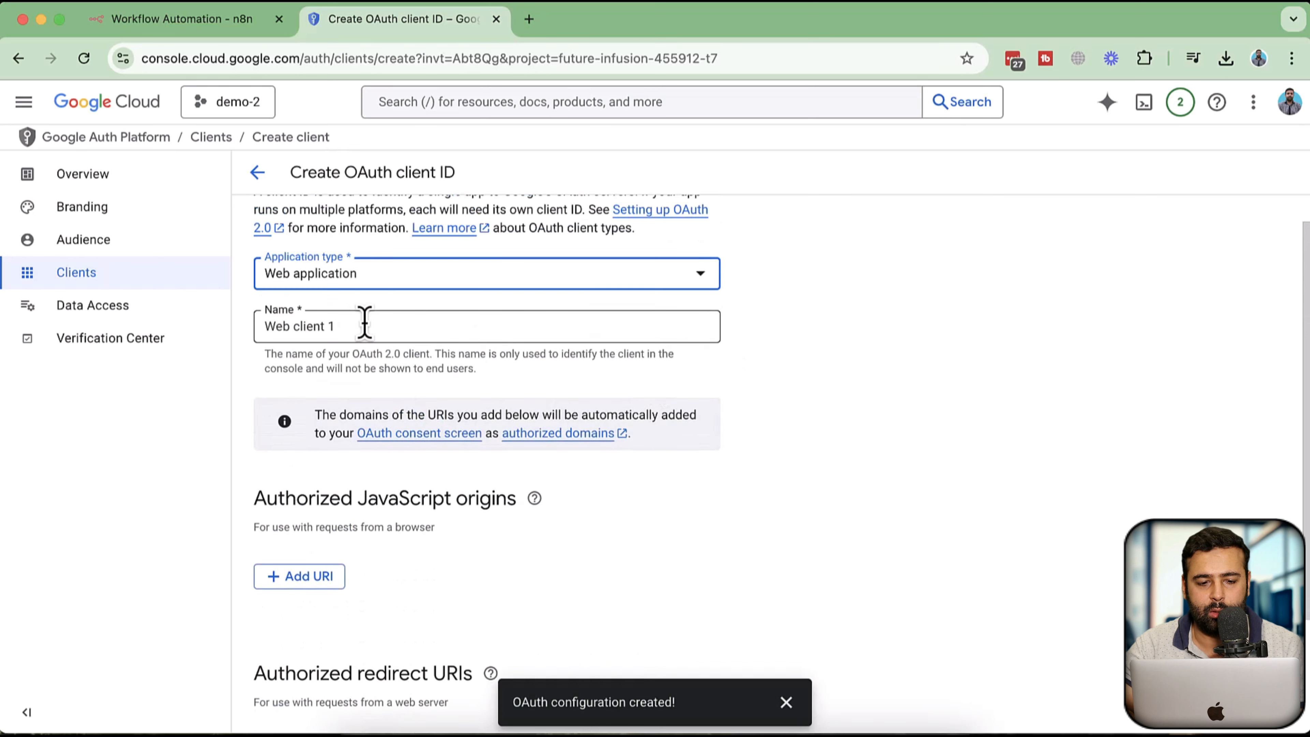
scroll(825, 385, down, 3)
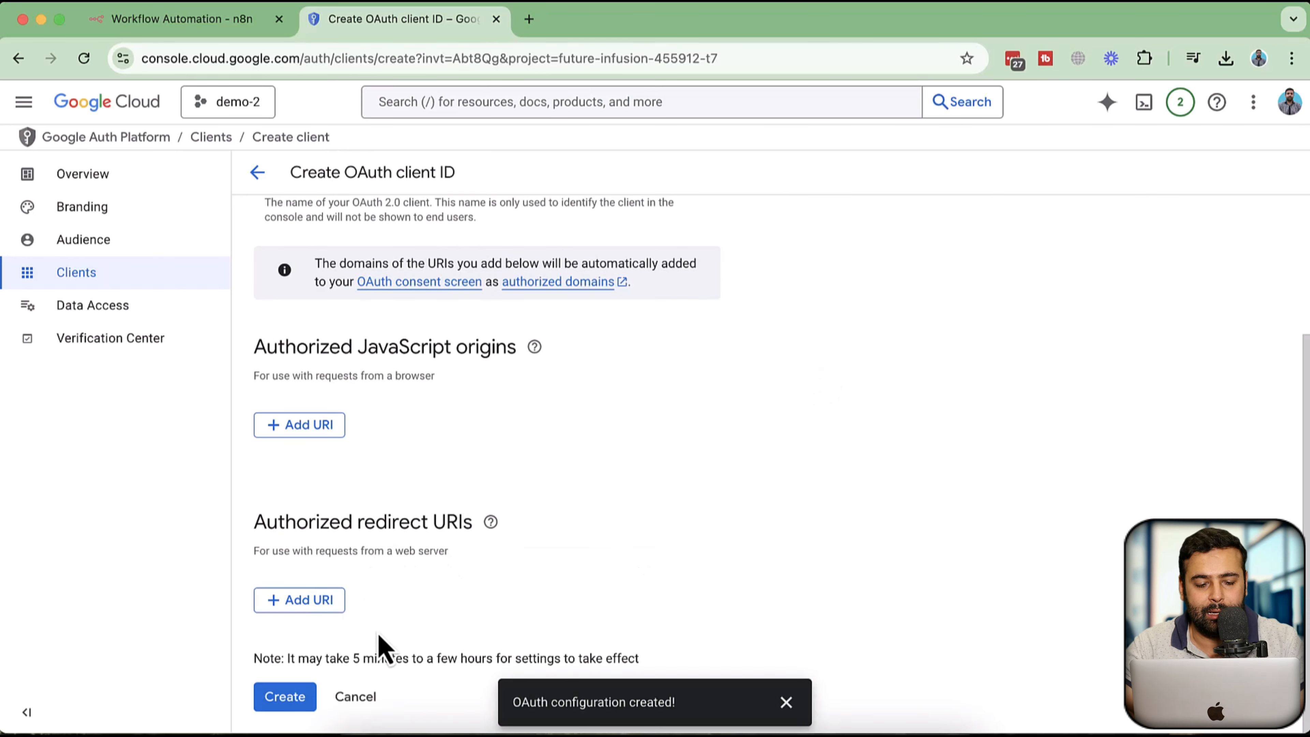
click(315, 603)
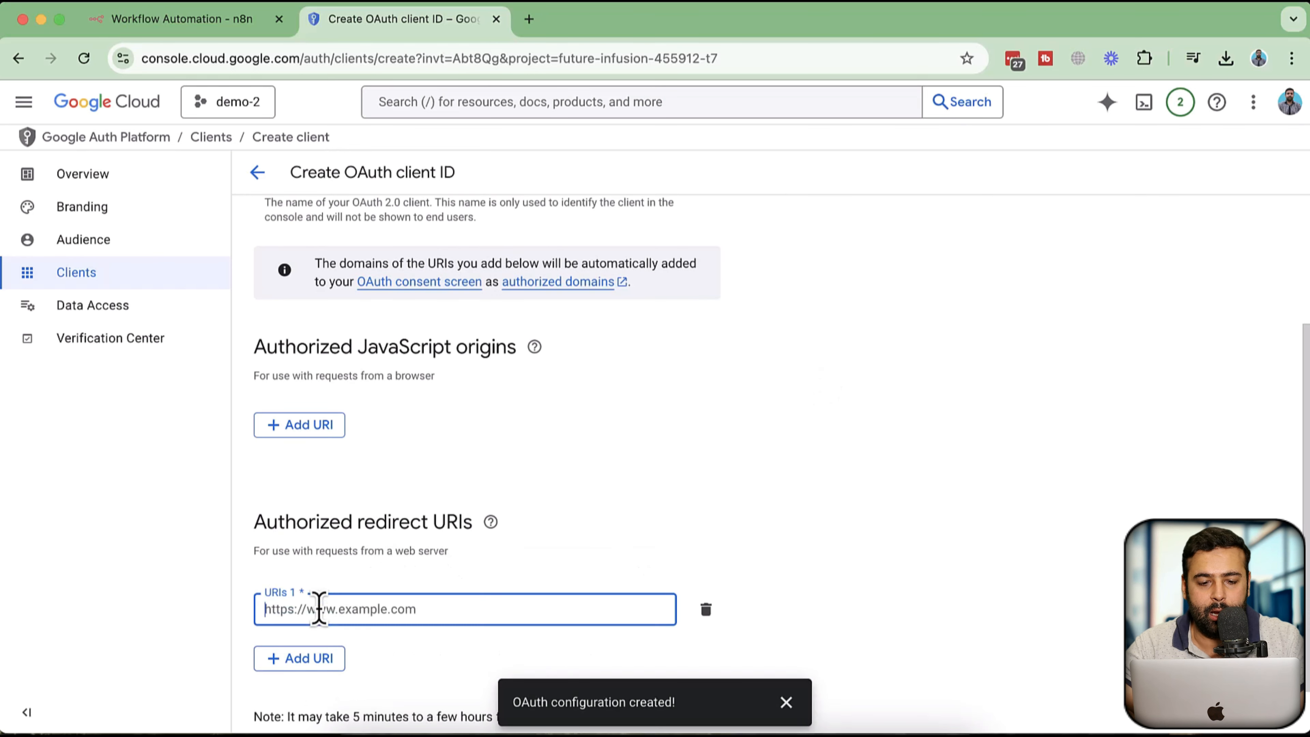
Switch to the n8n tab and copy the OAuth Redirect URL from the Gmail credential dialog
click(201, 29)
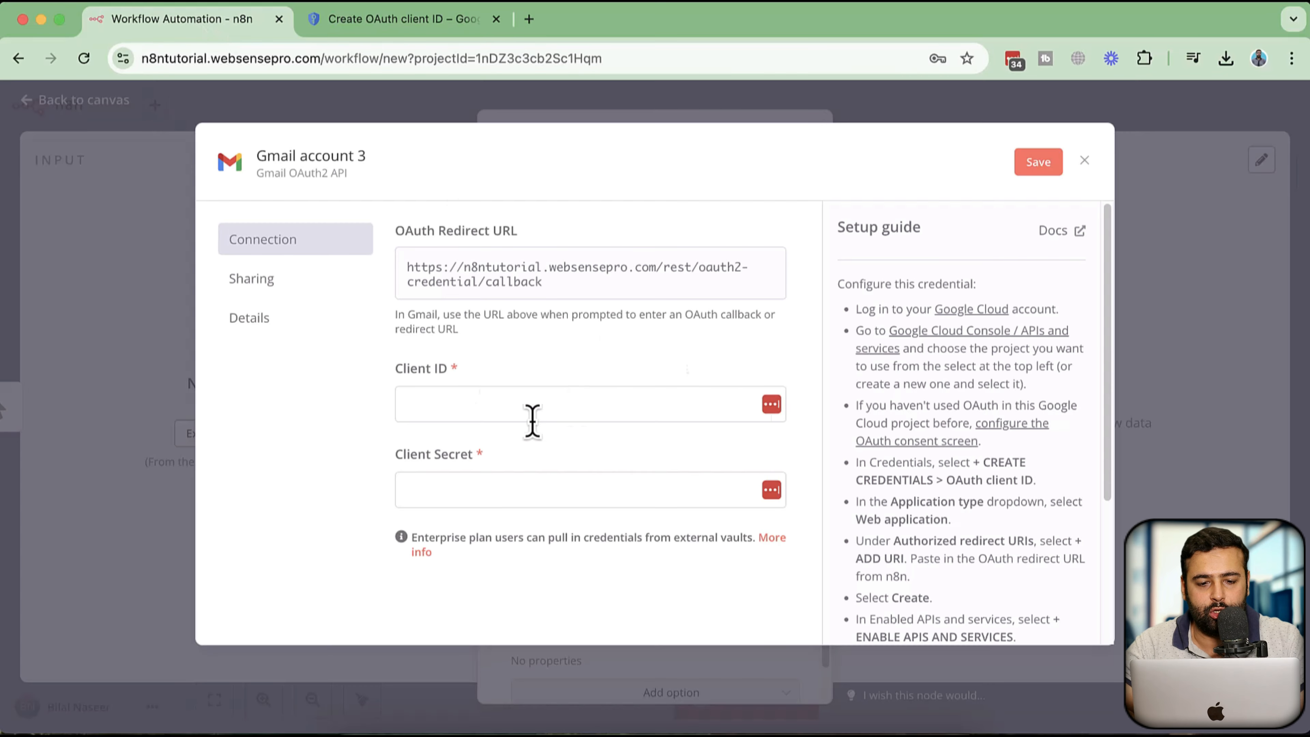
click(719, 293)
Paste the n8n redirect URL as the authorized redirect URI and create the OAuth client
click(408, 19)
scroll(593, 274, down, 3)
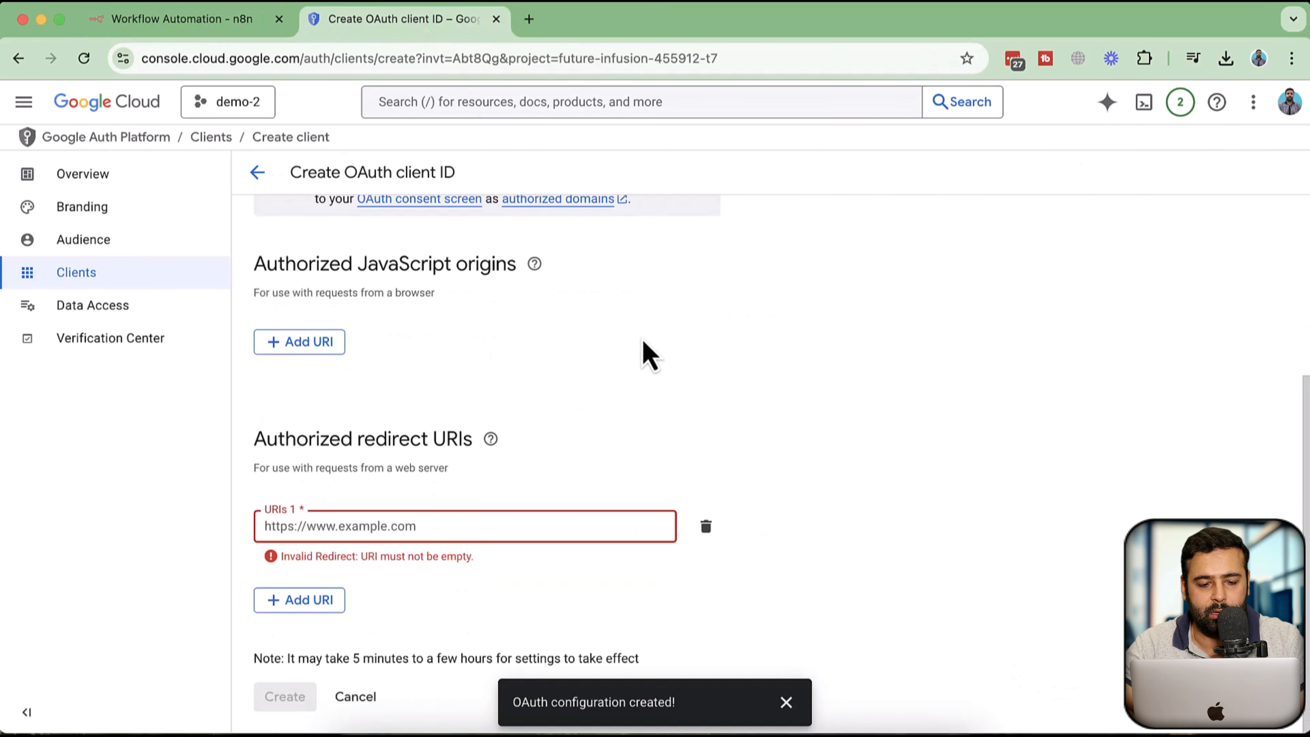
click(520, 516)
key(super+v)
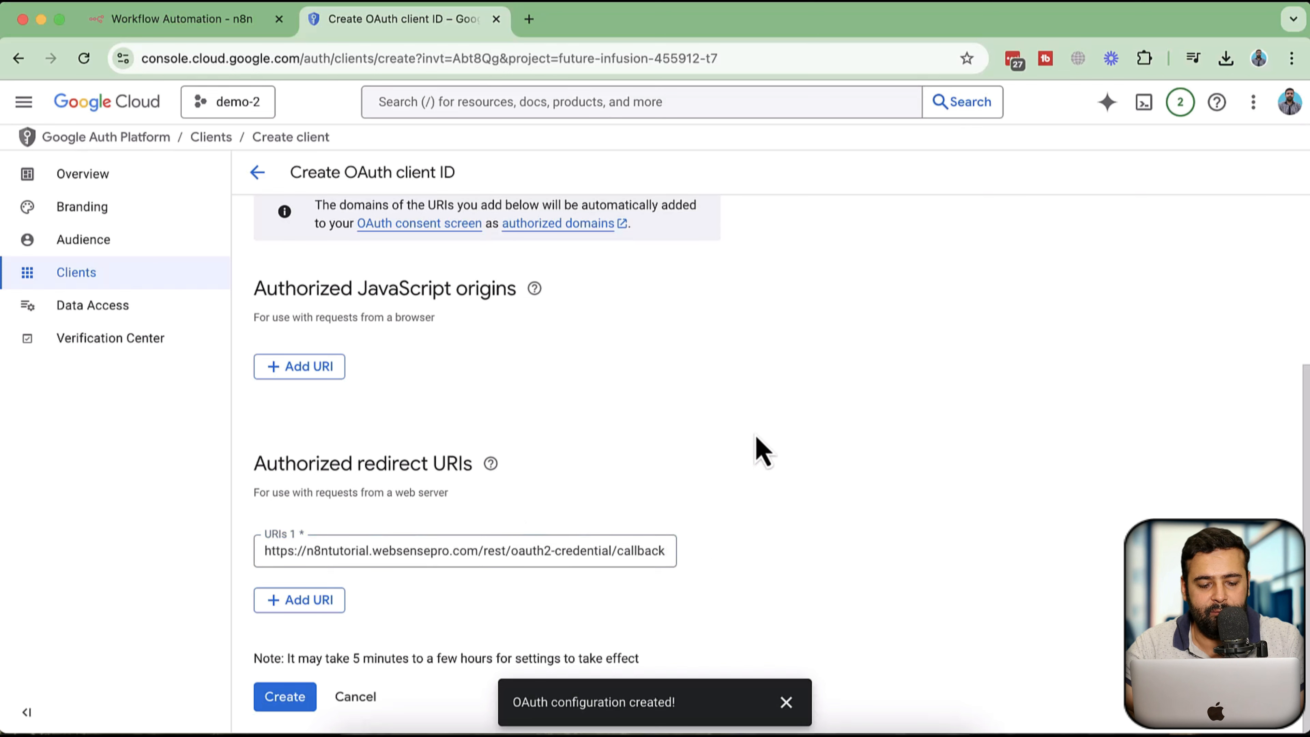
click(289, 696)
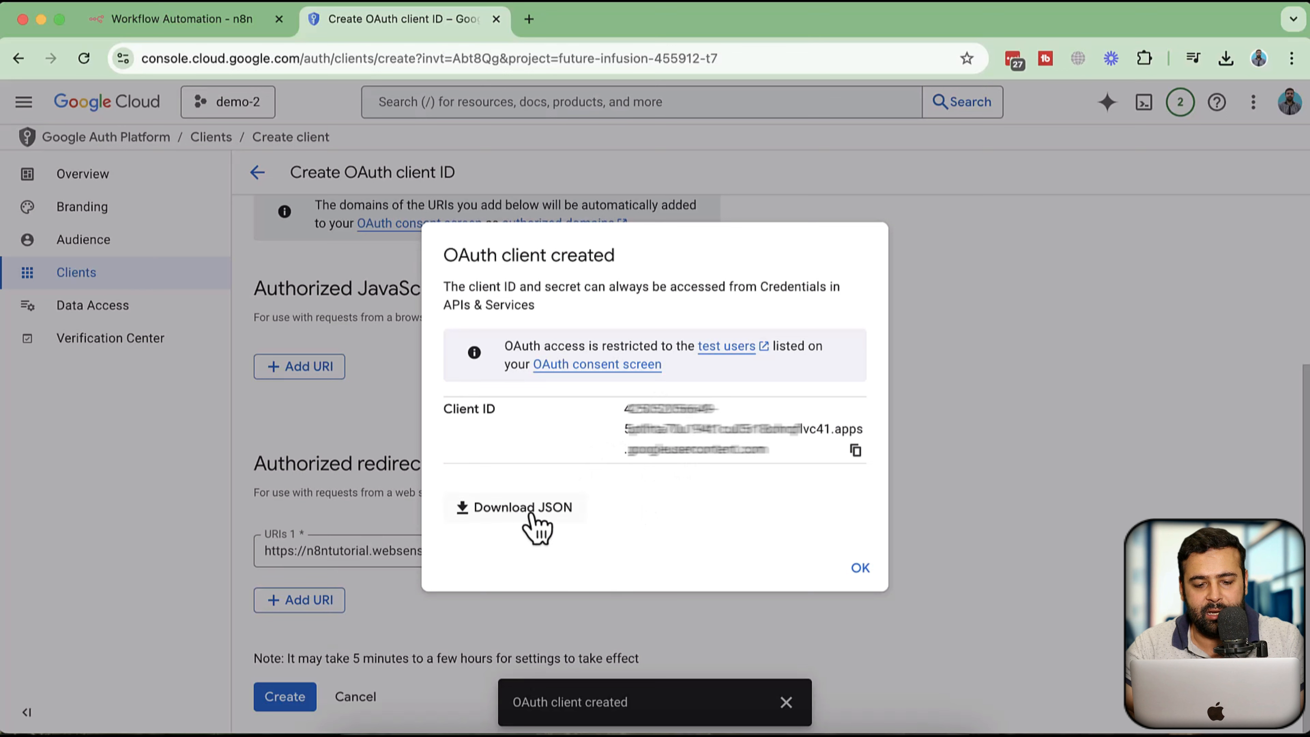
Download the new client's credentials as JSON and open the browser's download history
click(531, 515)
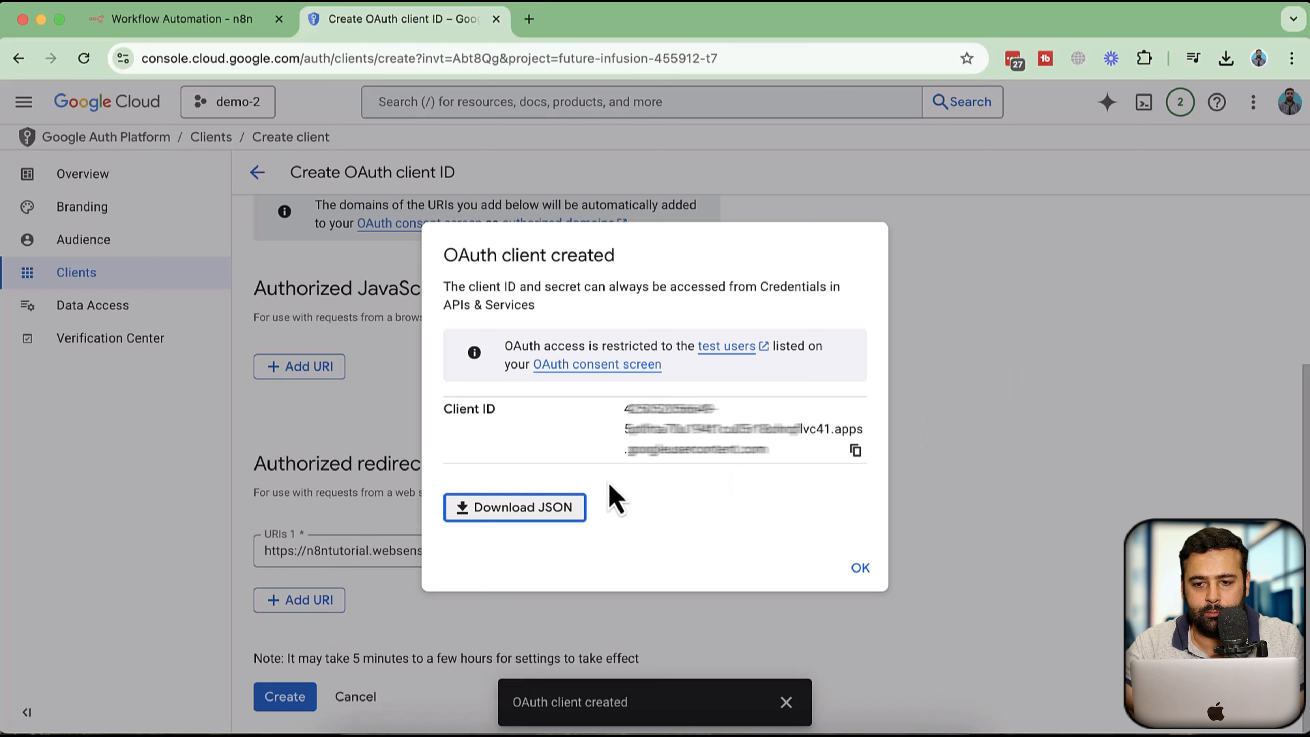
click(561, 515)
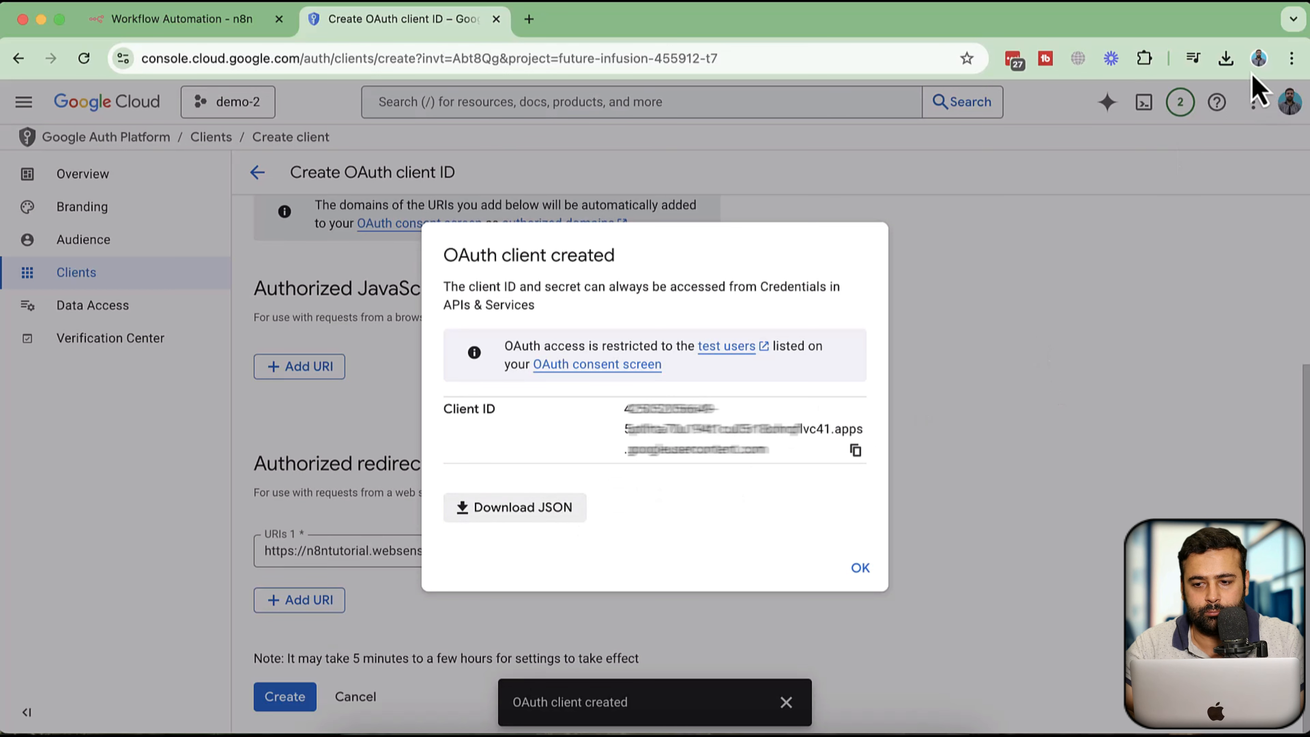
click(1228, 71)
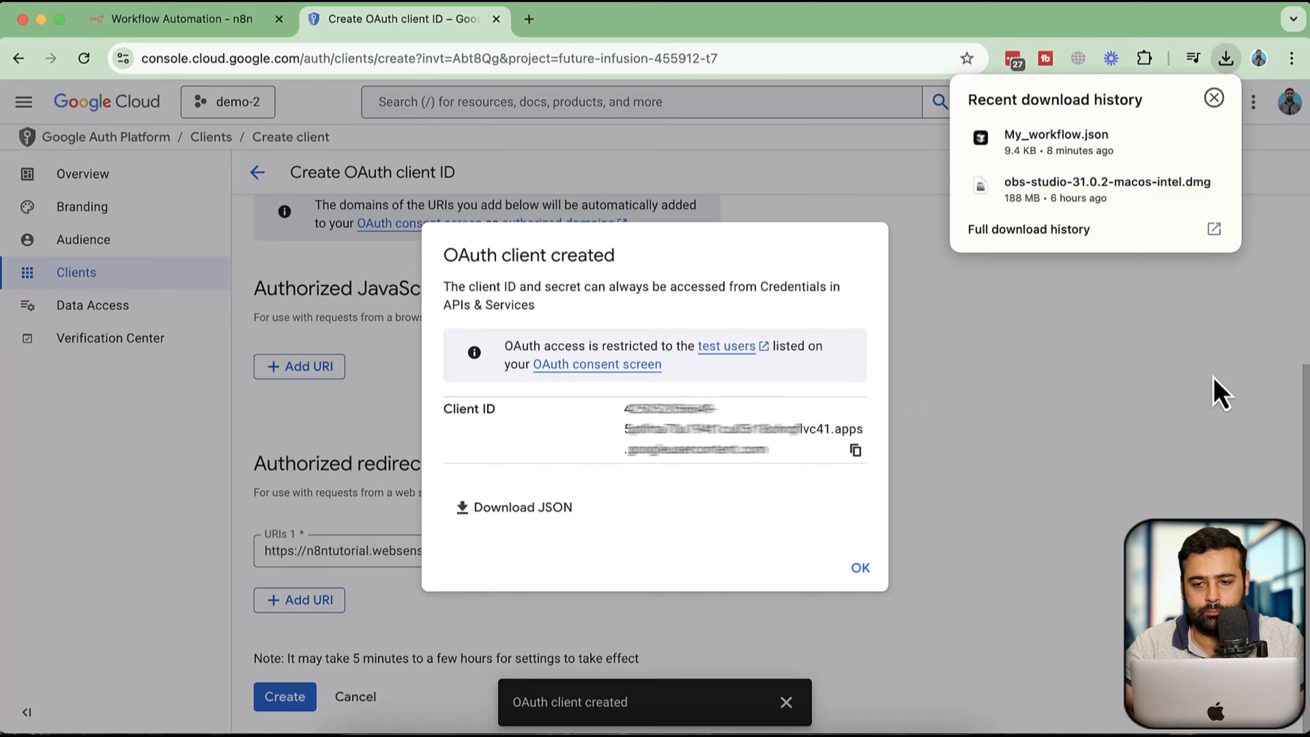
click(956, 396)
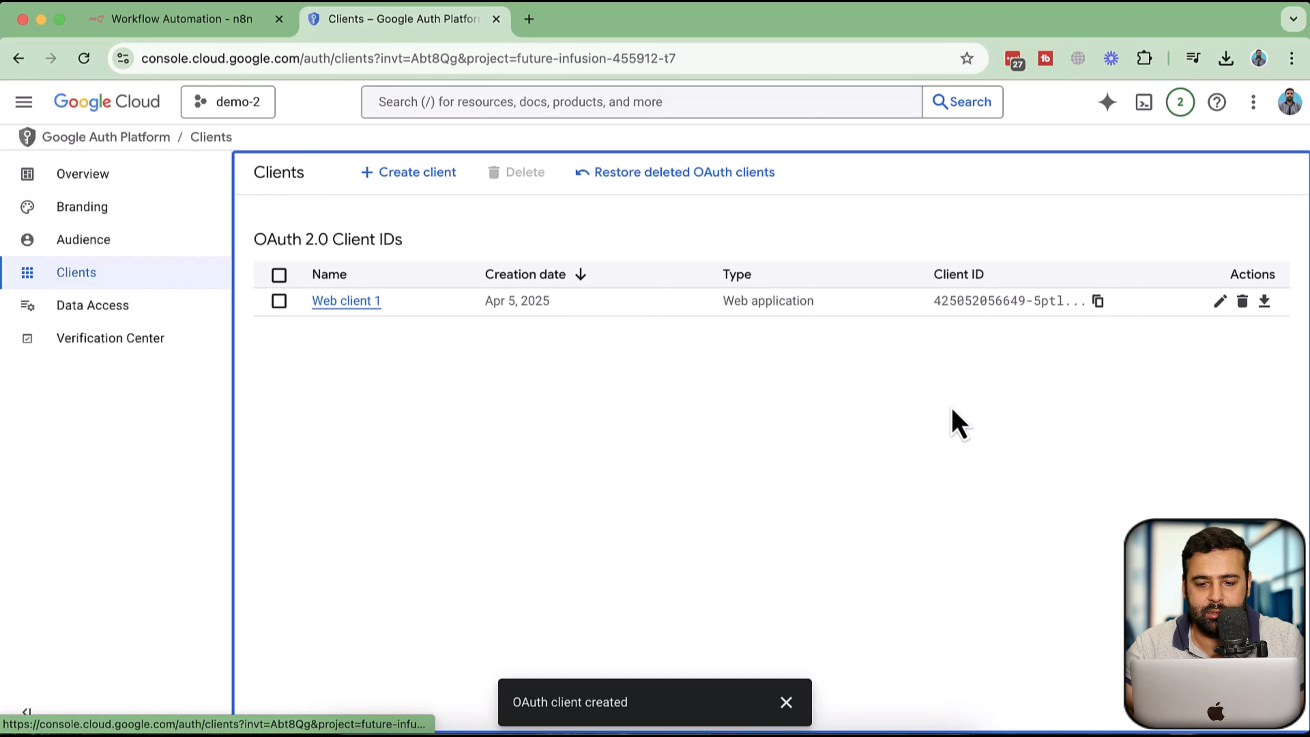
Open the Web client 1 details, copy its Client ID, and paste it into the n8n Client ID field
click(1220, 302)
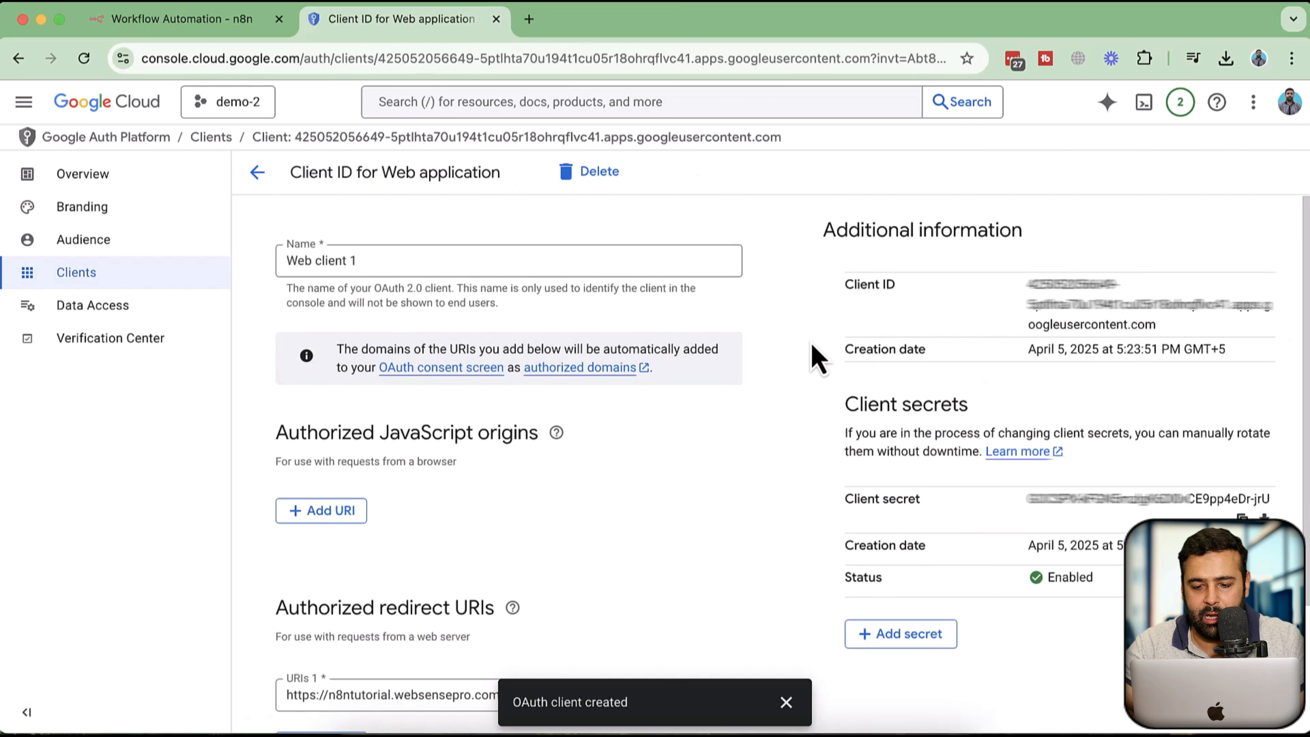
scroll(818, 358, down, 1)
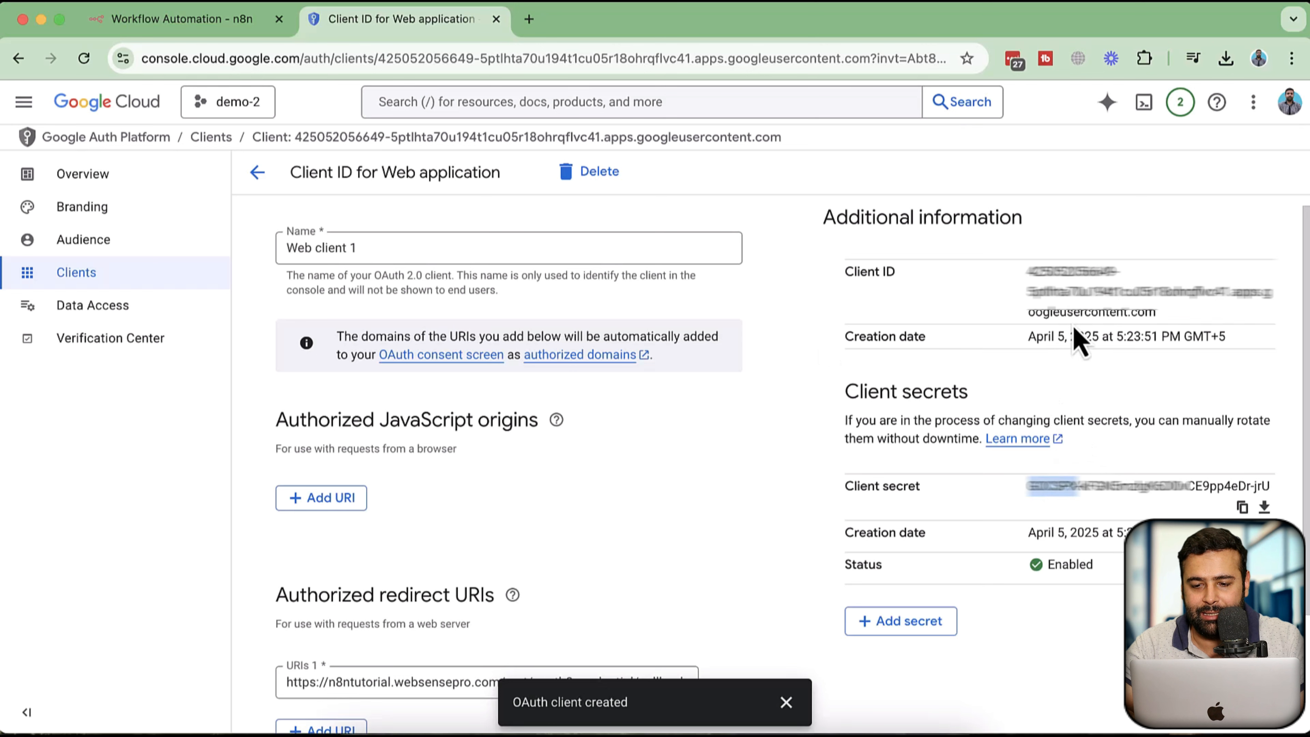
drag(1166, 324, 1027, 268)
click(242, 22)
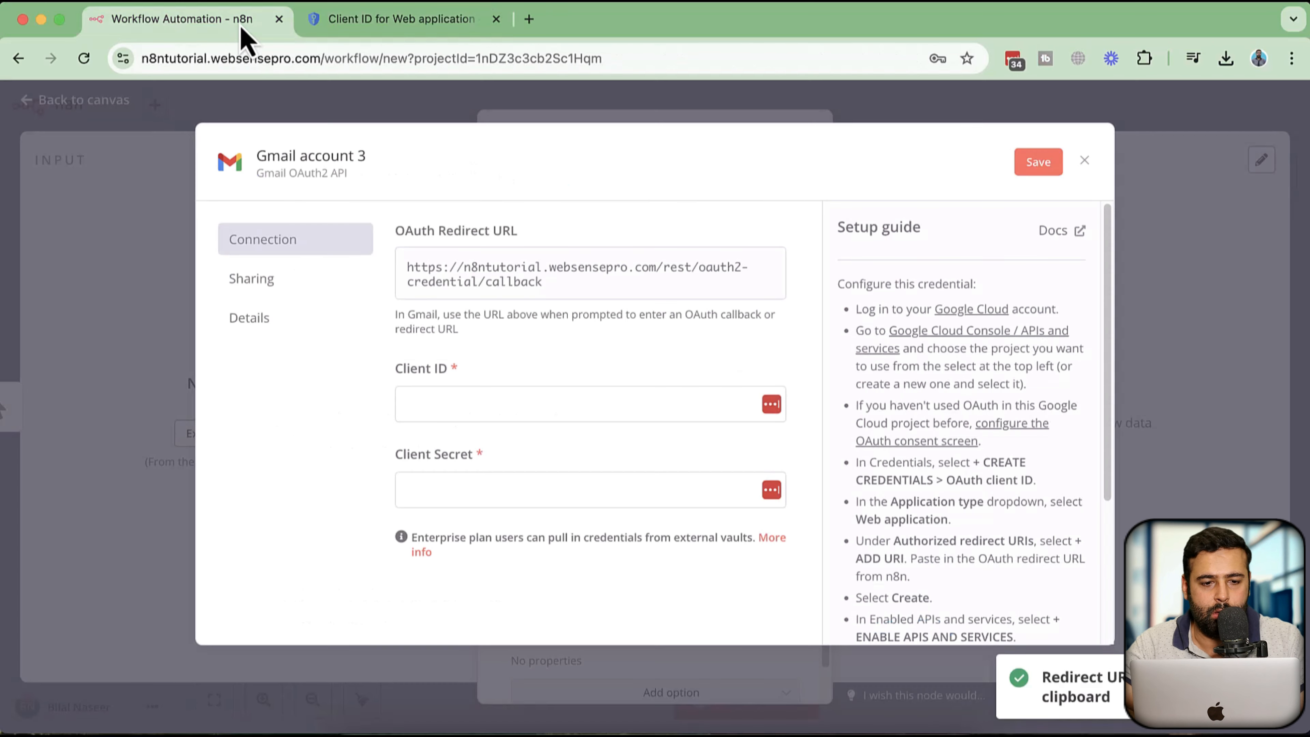
click(493, 405)
key(super+v)
Copy the client secret from the Google Cloud client page, paste it into the n8n Client Secret field, and save the credential
click(440, 493)
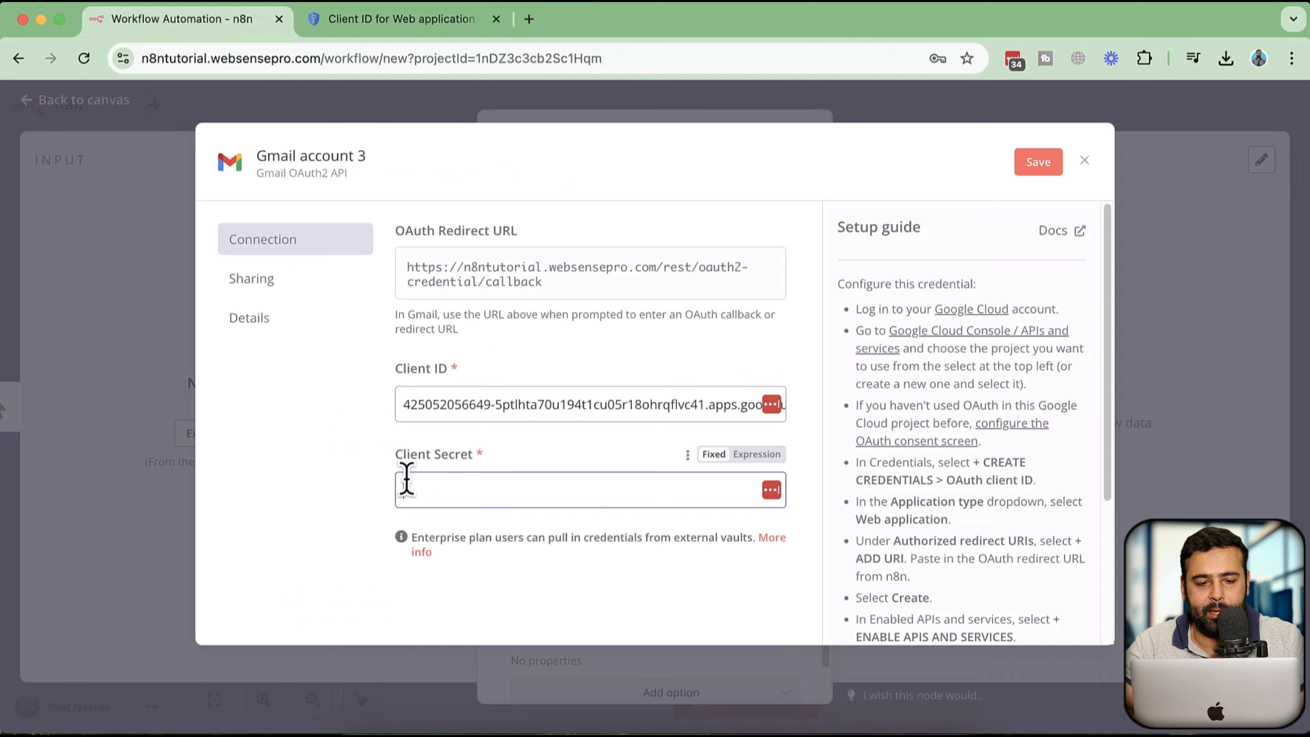
click(401, 18)
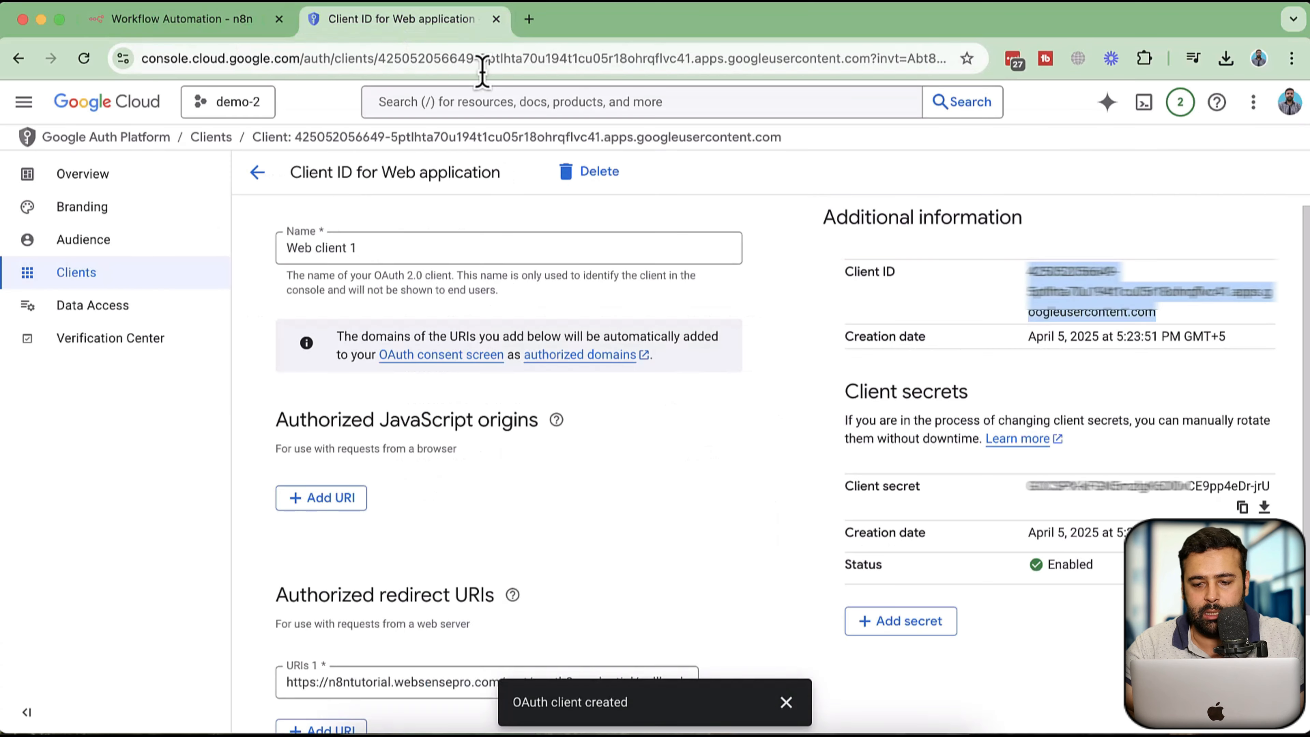
triple_click(1057, 482)
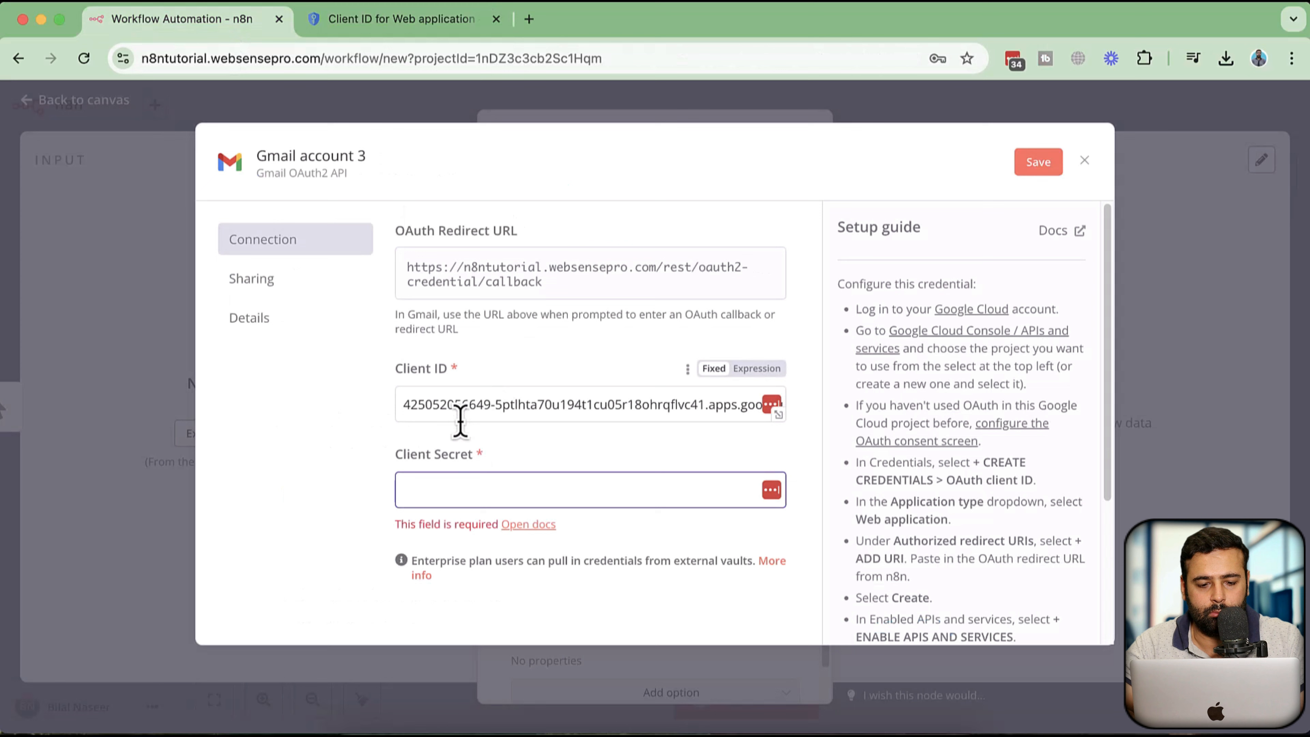
click(237, 22)
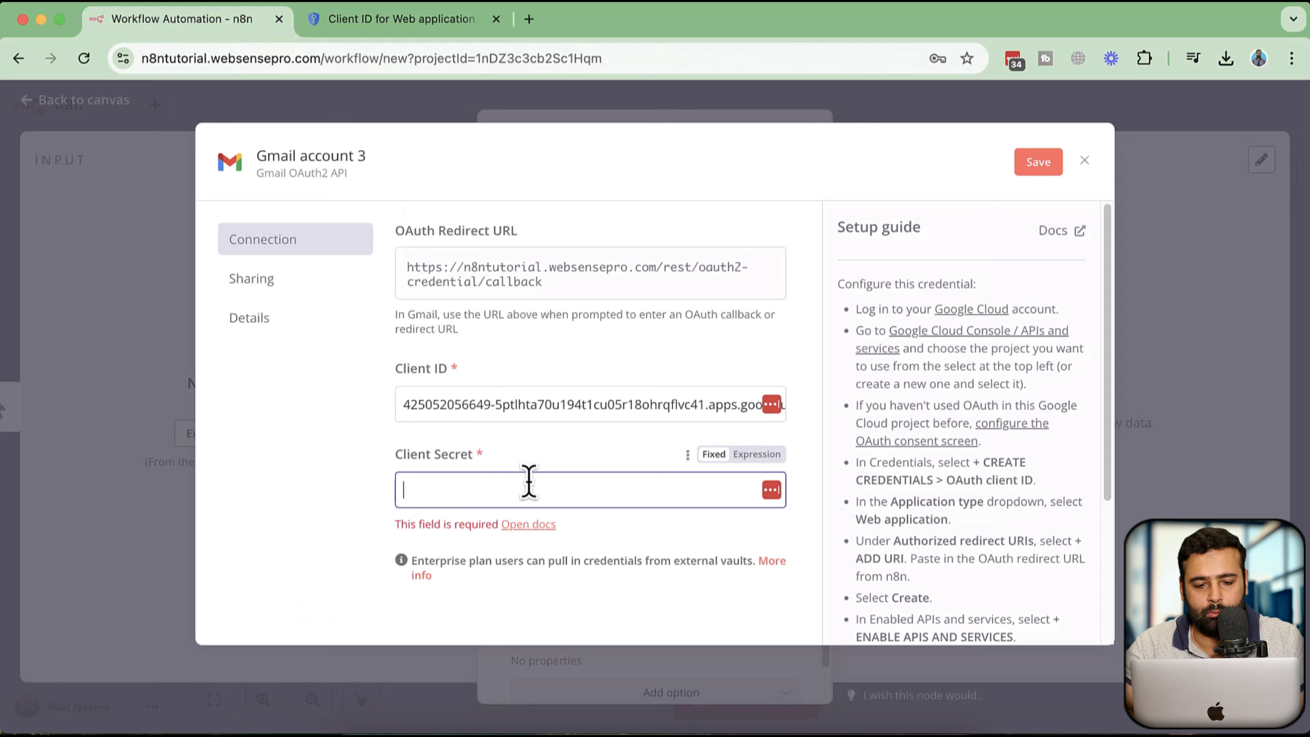
key(super+v)
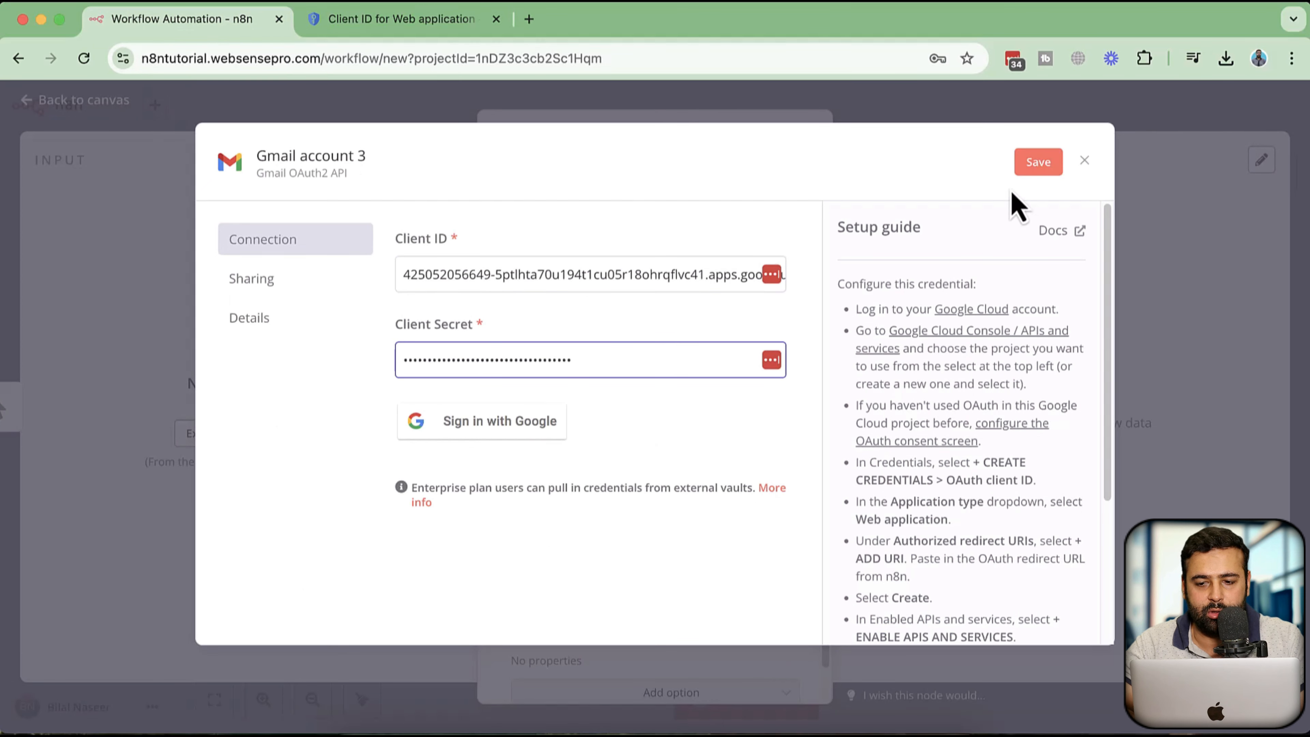
click(1031, 163)
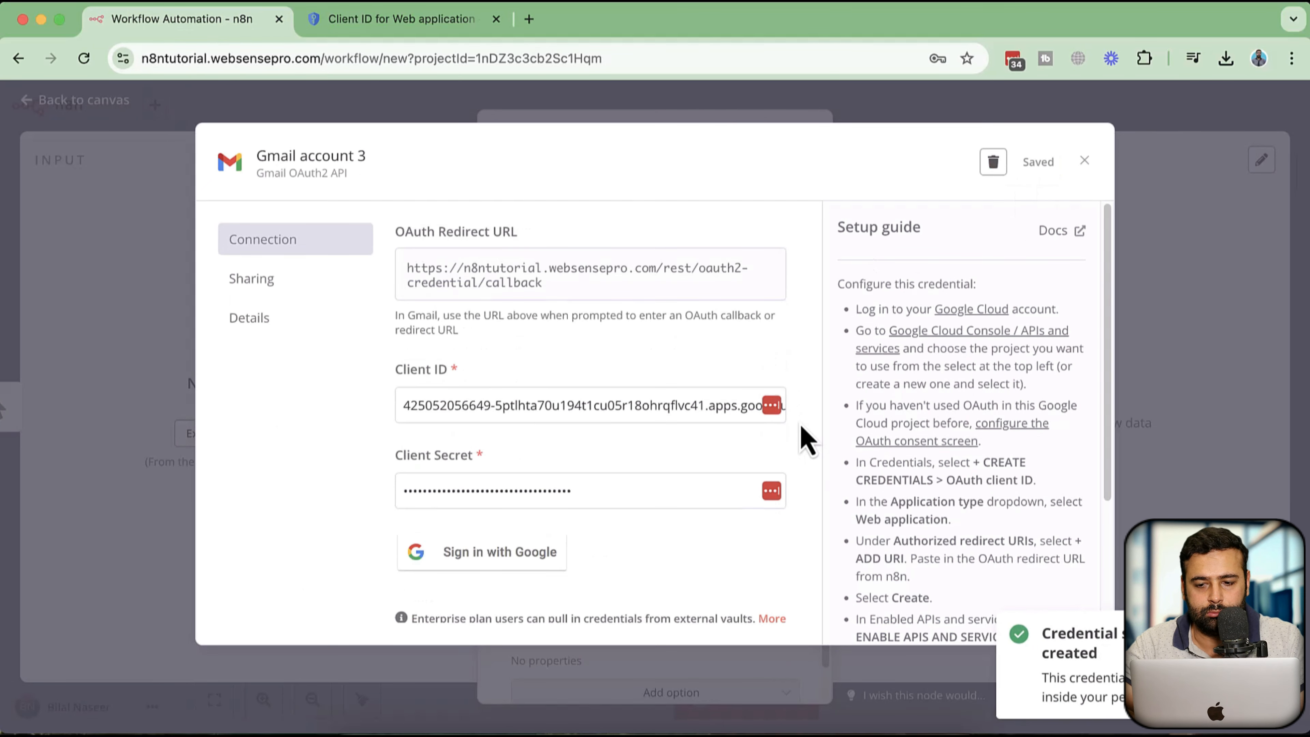
Add the user's Gmail address as a test user on the Google Auth Platform Audience page and save it
scroll(866, 442, down, 3)
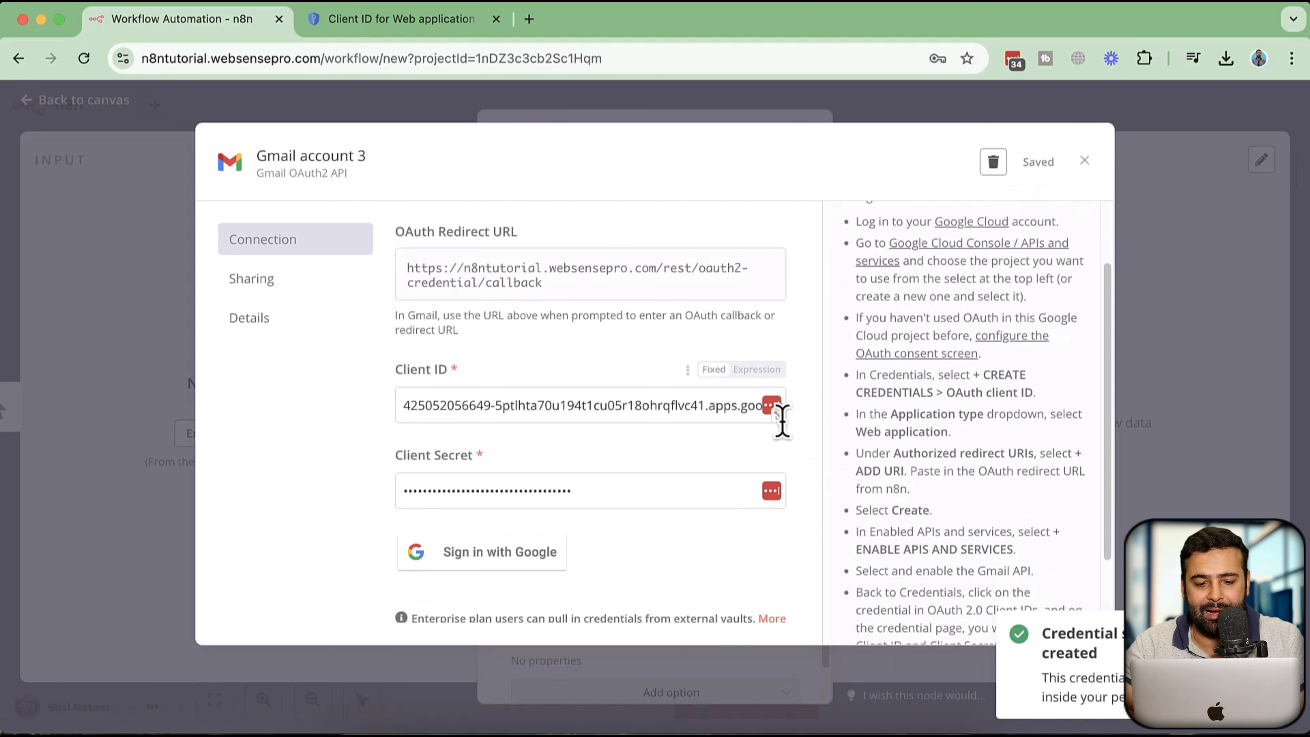
click(397, 20)
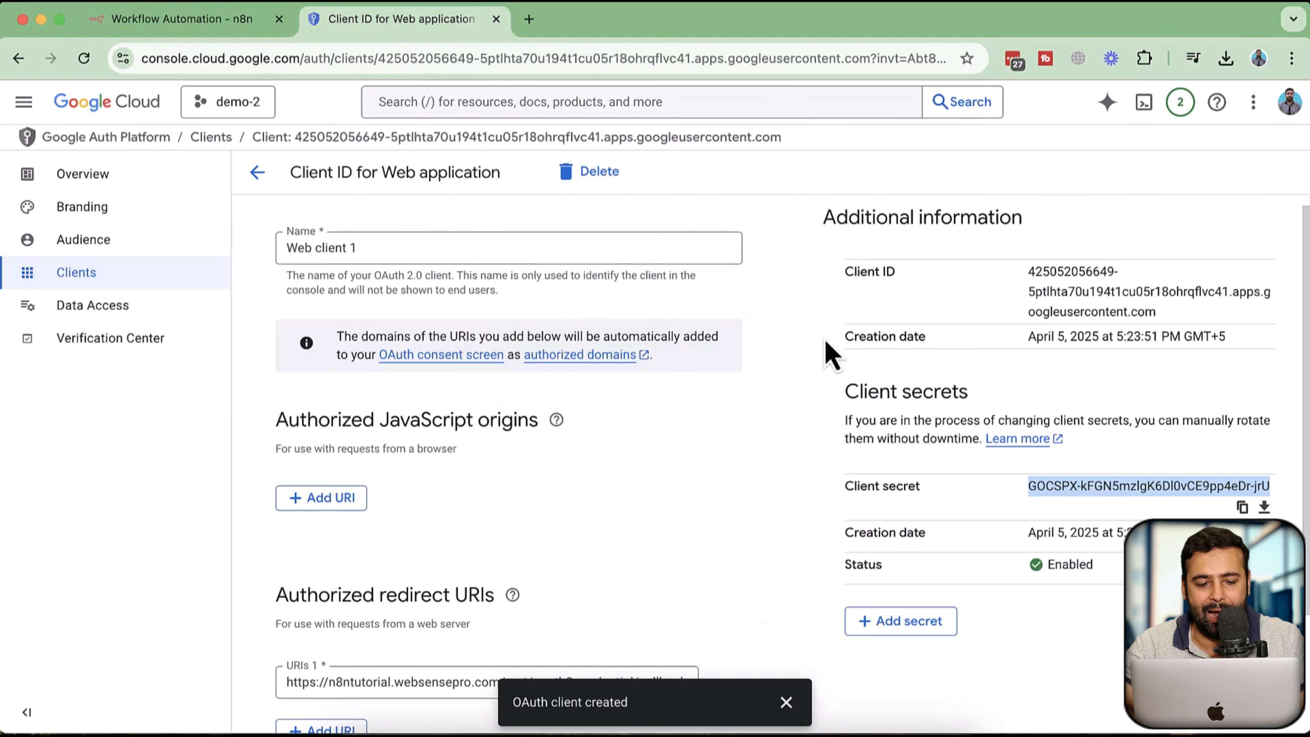
scroll(825, 340, down, 3)
scroll(825, 339, up, 3)
click(802, 496)
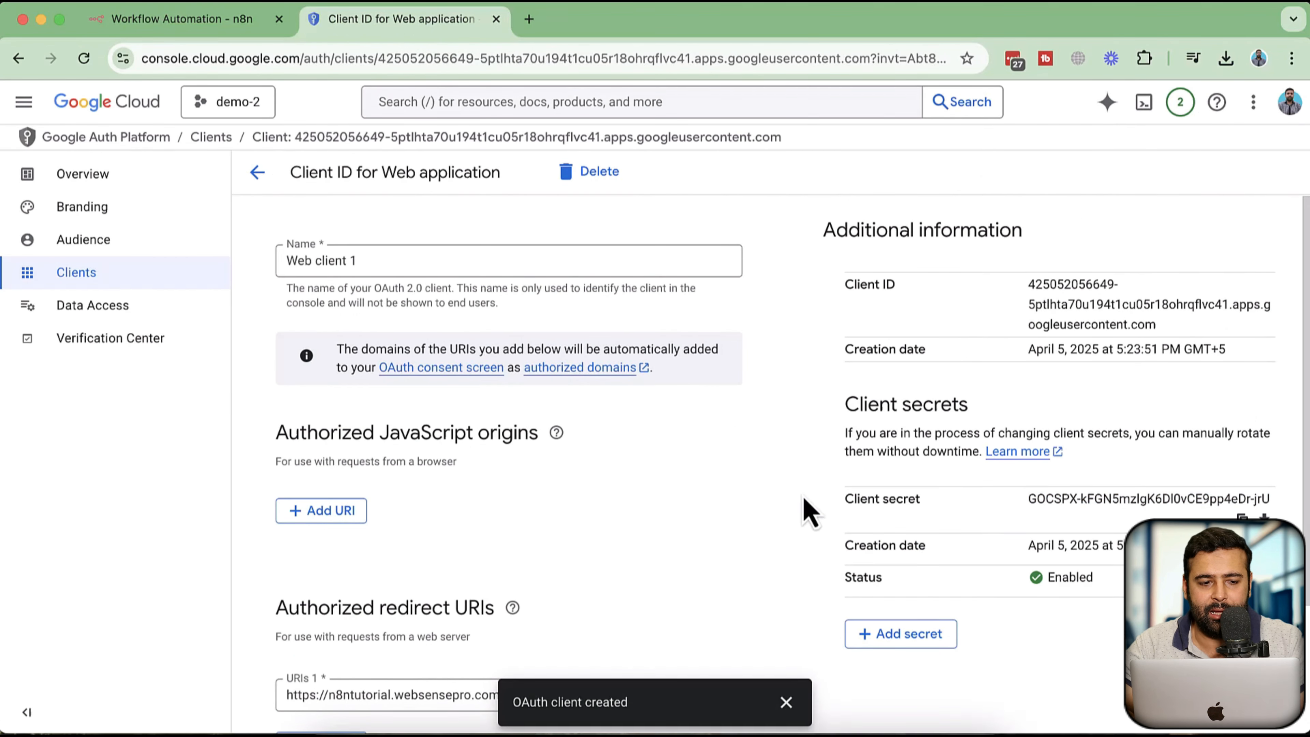
click(133, 243)
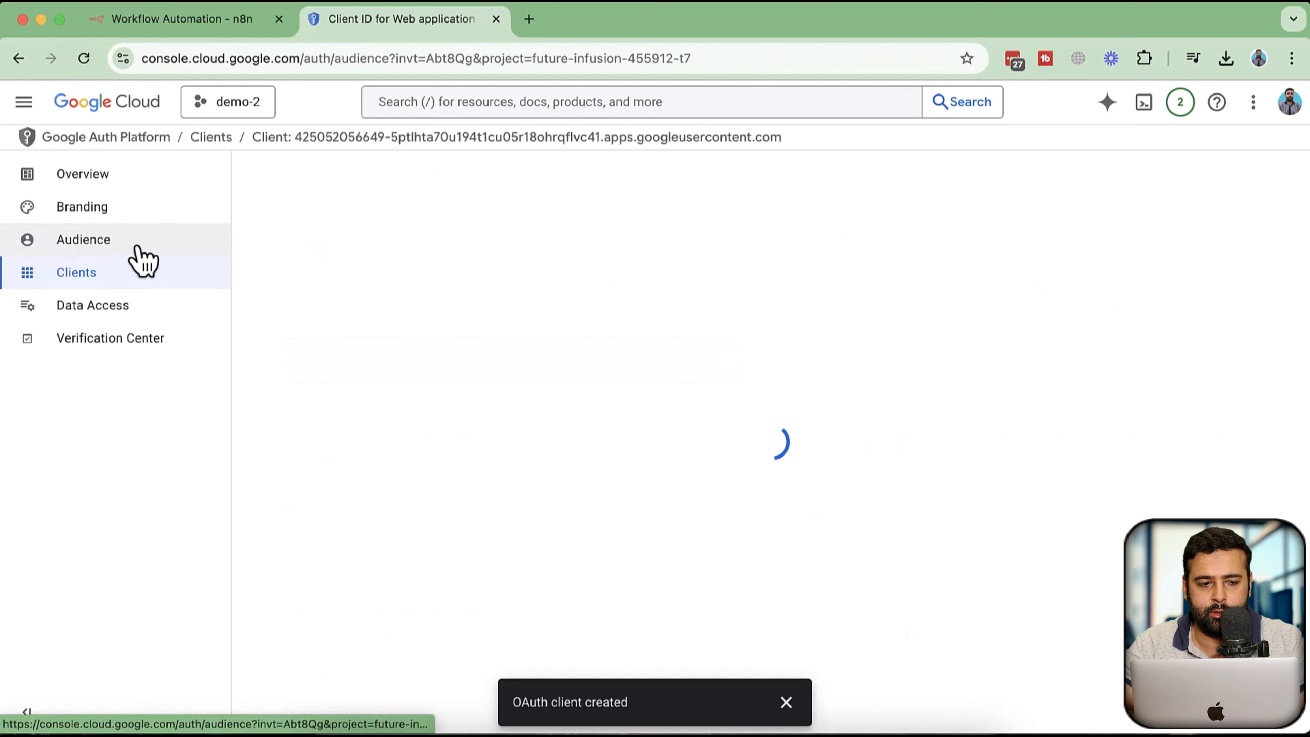
scroll(825, 302, down, 5)
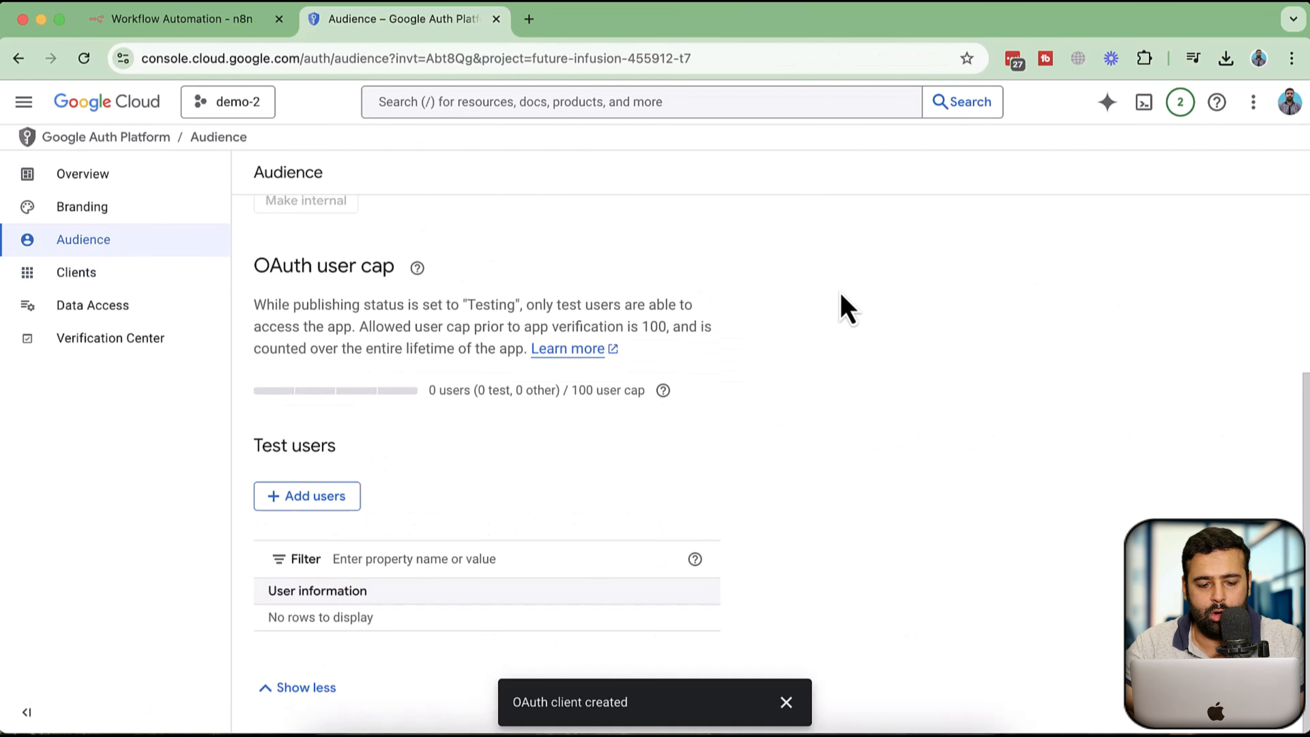
triple_click(323, 447)
click(333, 501)
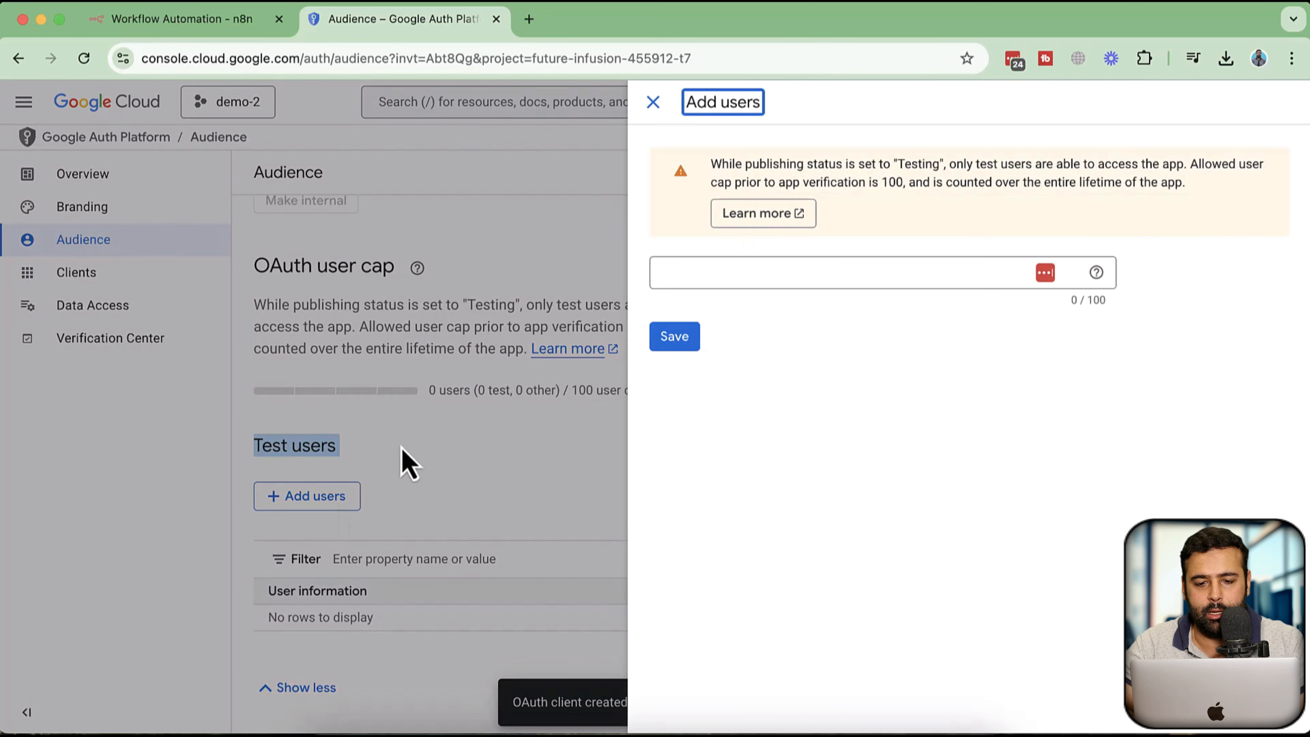
click(769, 269)
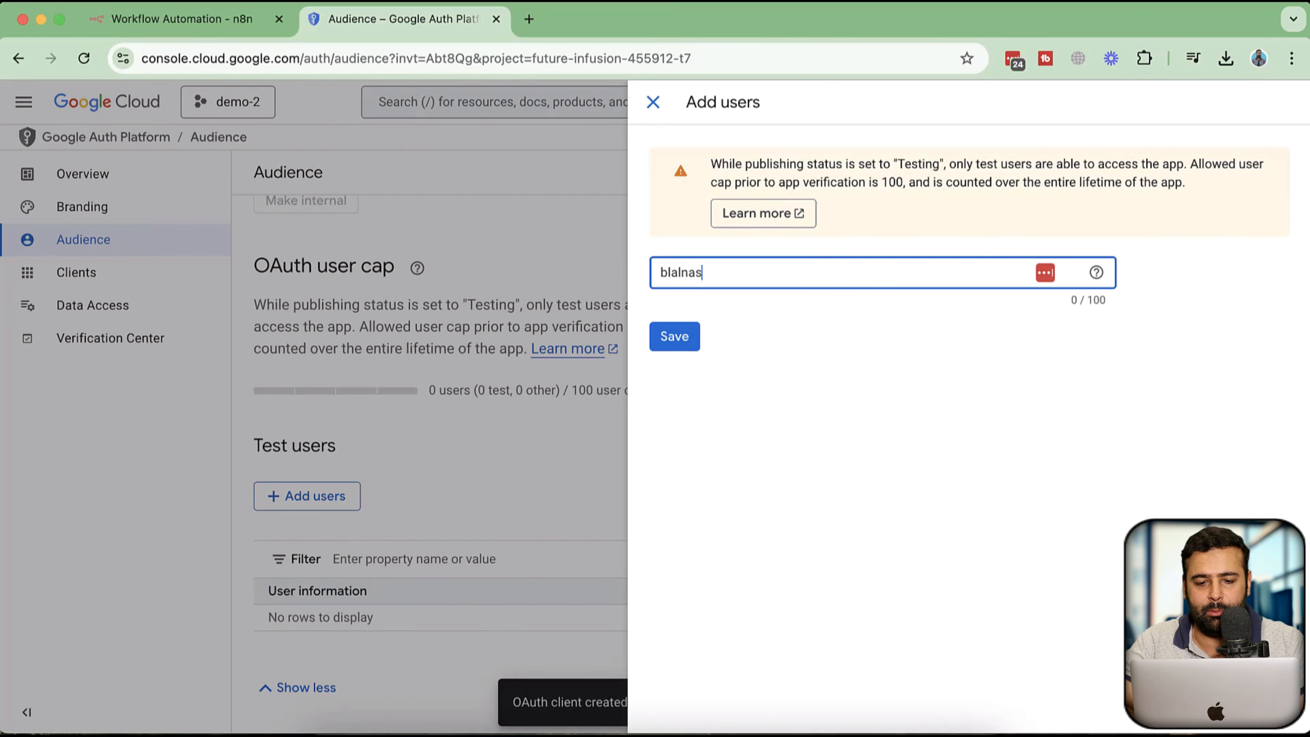
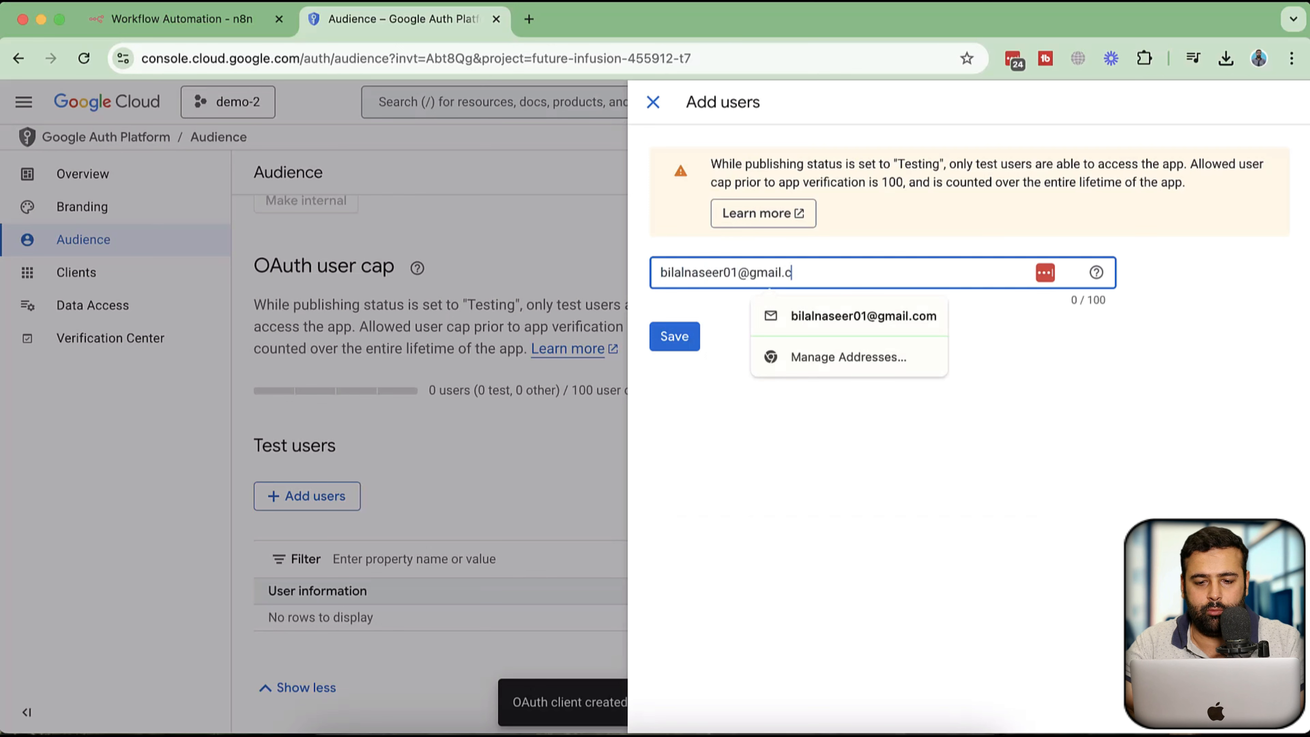
click(665, 343)
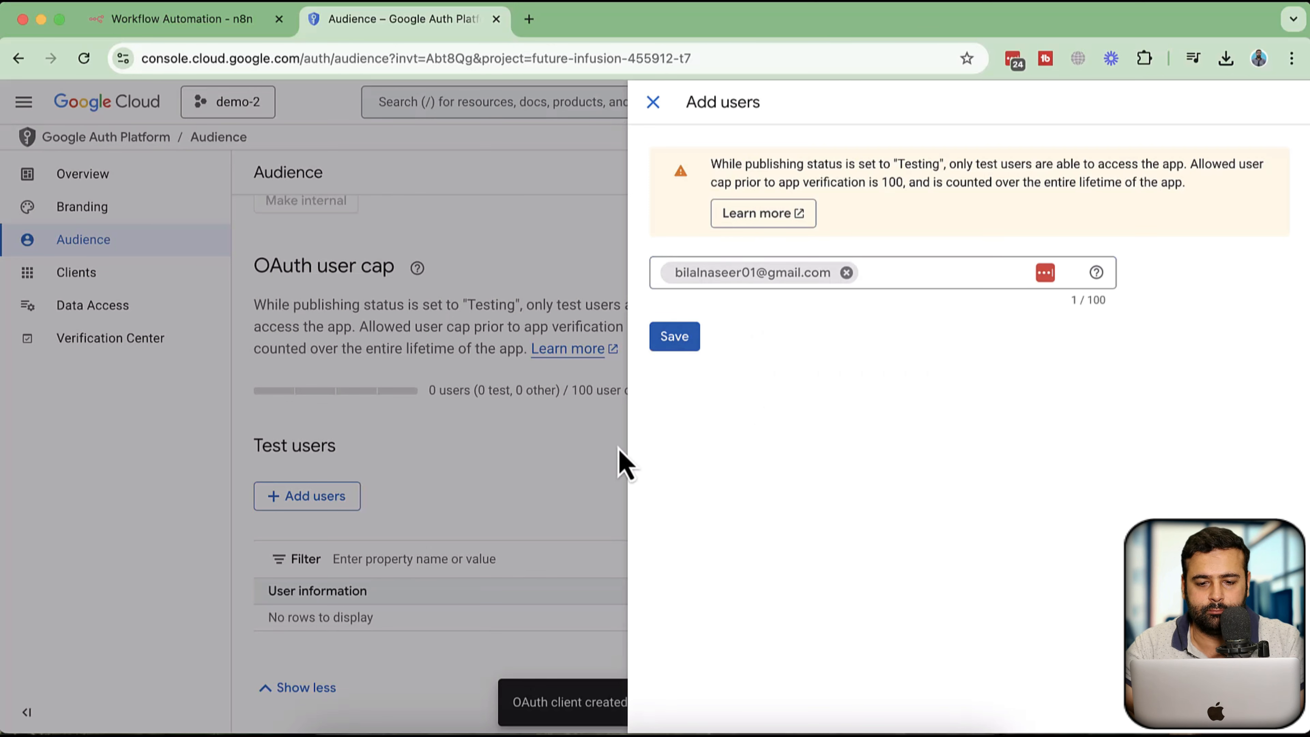
click(673, 340)
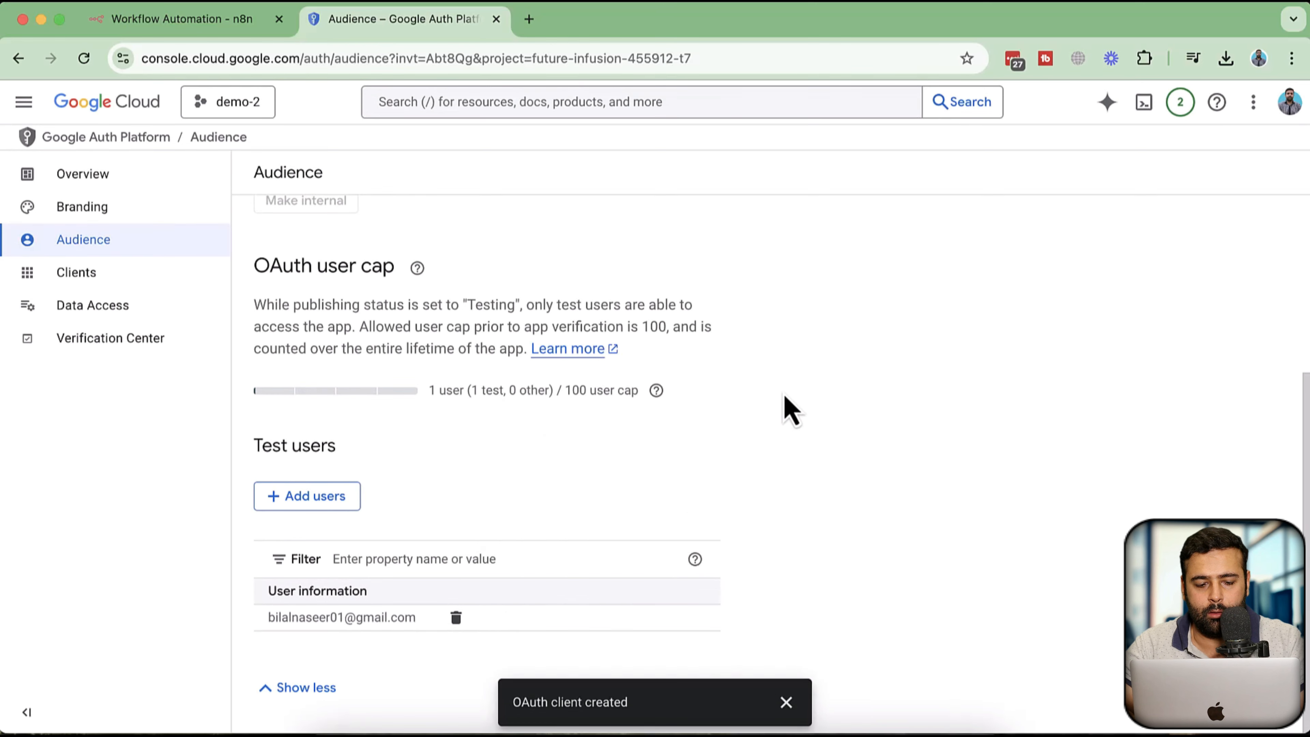
scroll(783, 365, up, 5)
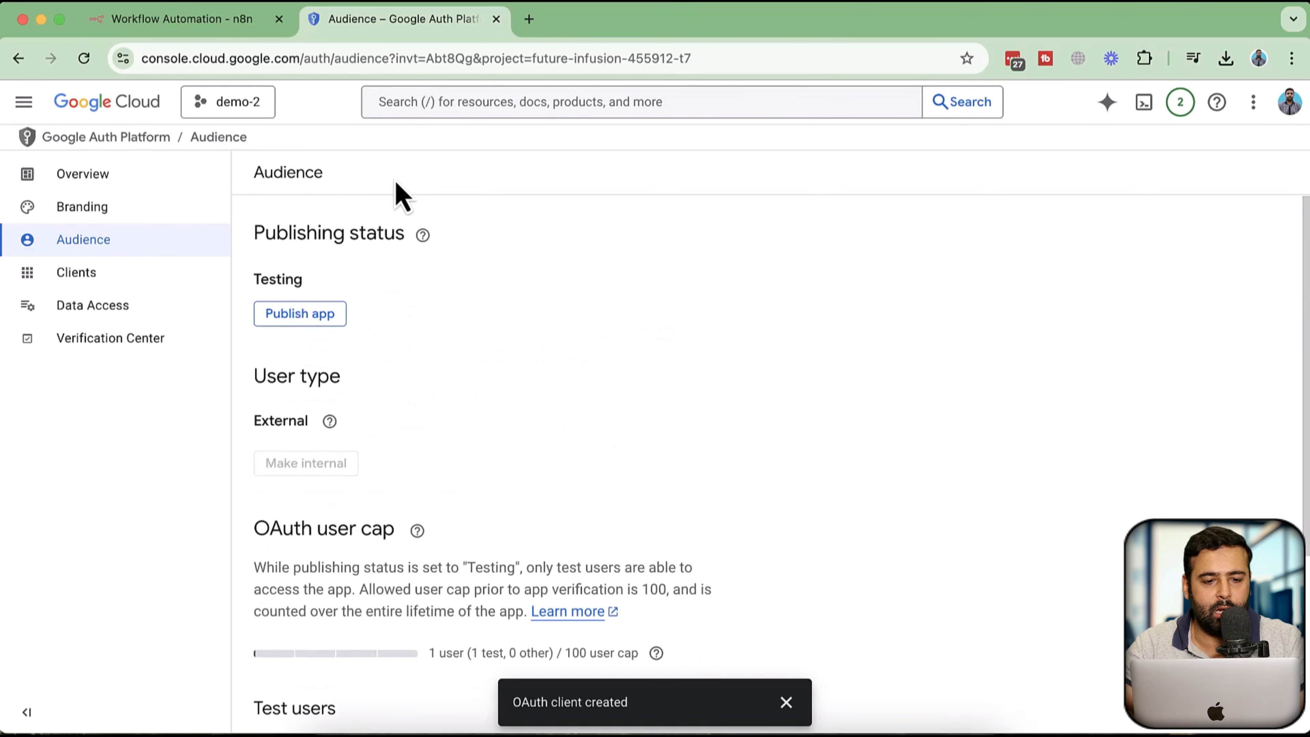
click(235, 21)
scroll(804, 356, down, 3)
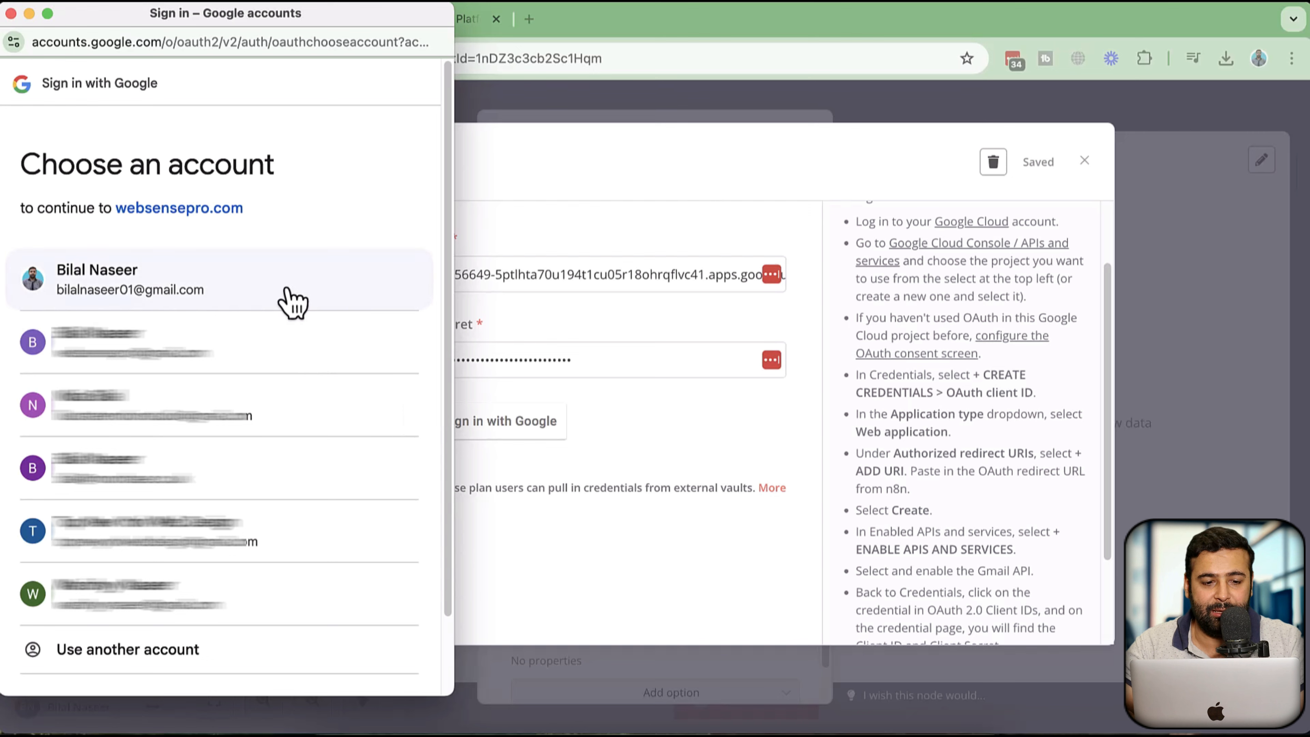
click(11, 14)
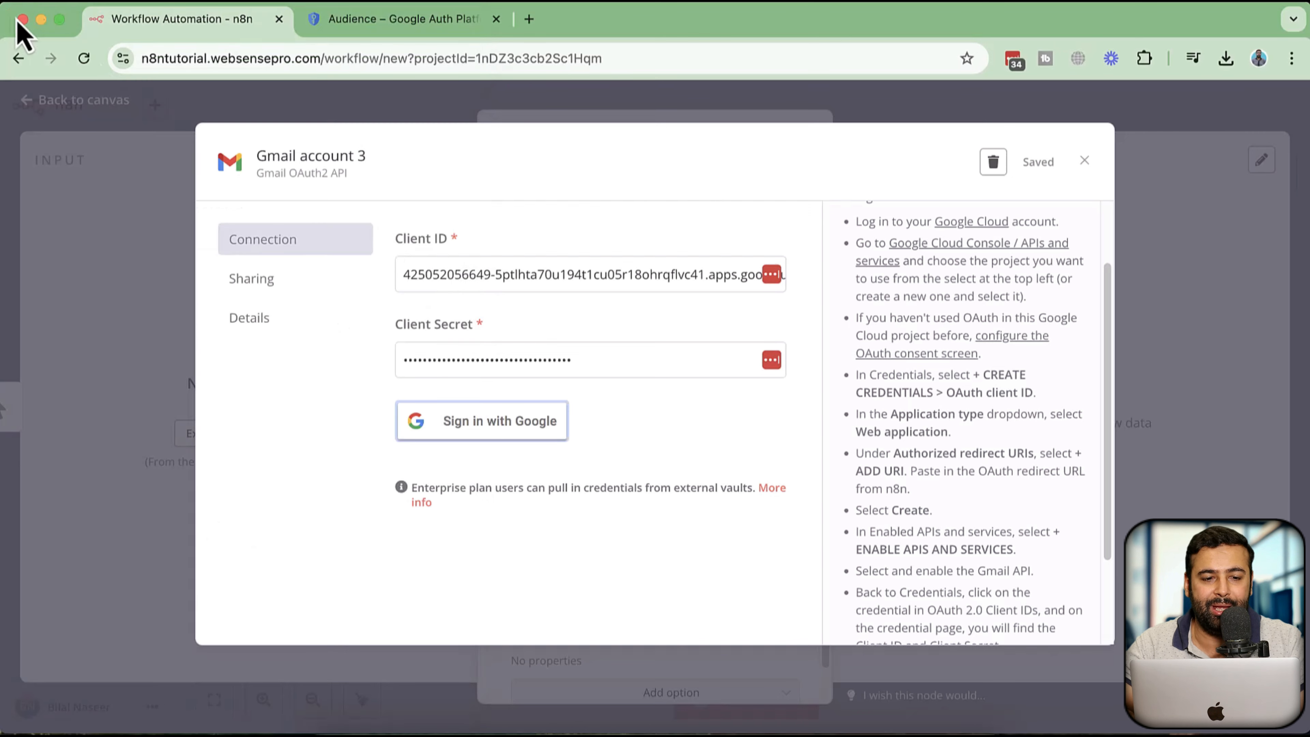
Filter the Enabled APIs & services list for gmail to check whether the Gmail API is enabled
click(381, 20)
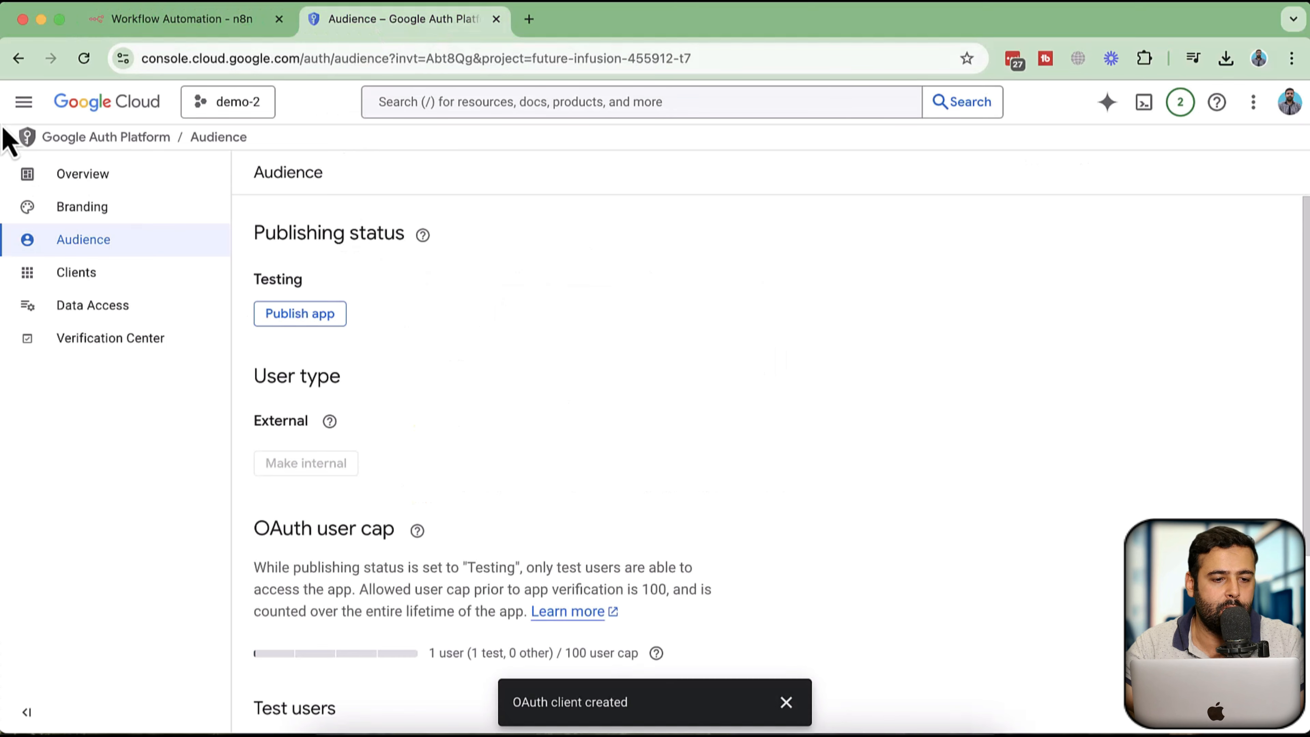
click(24, 101)
mouse_move(135, 197)
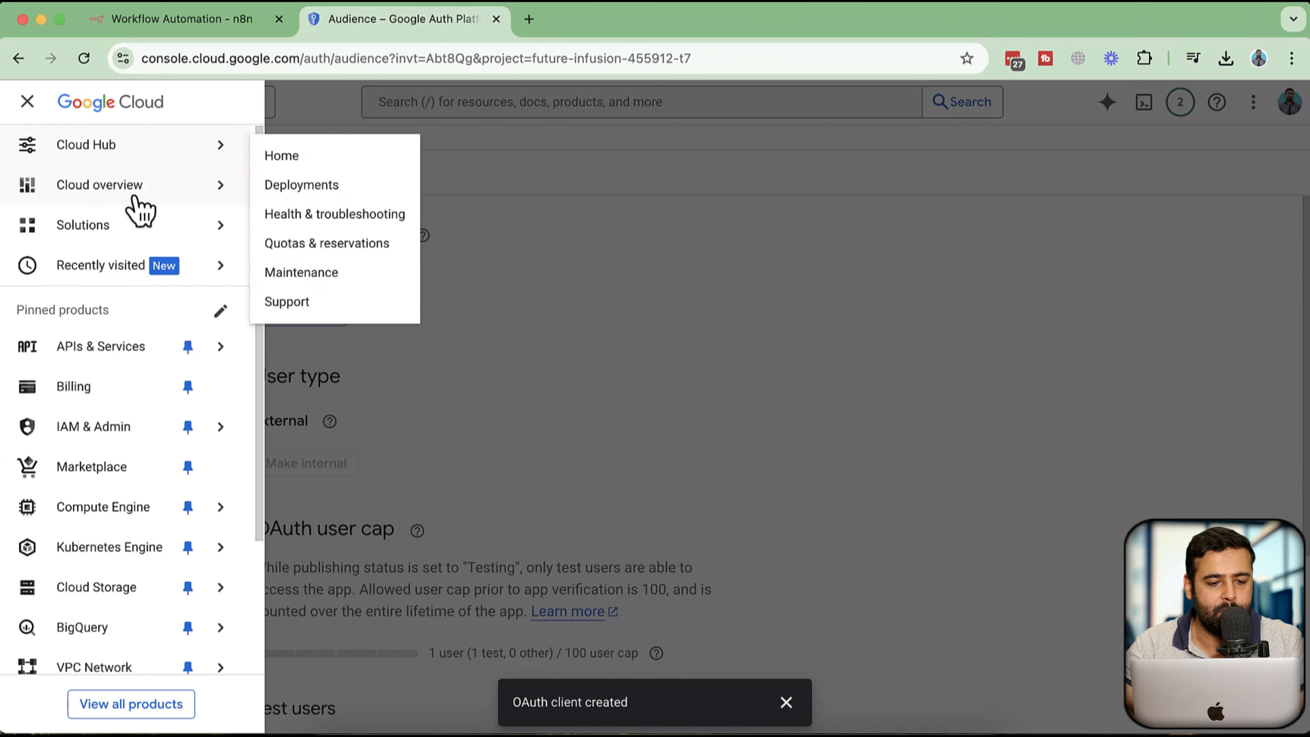
mouse_move(110, 351)
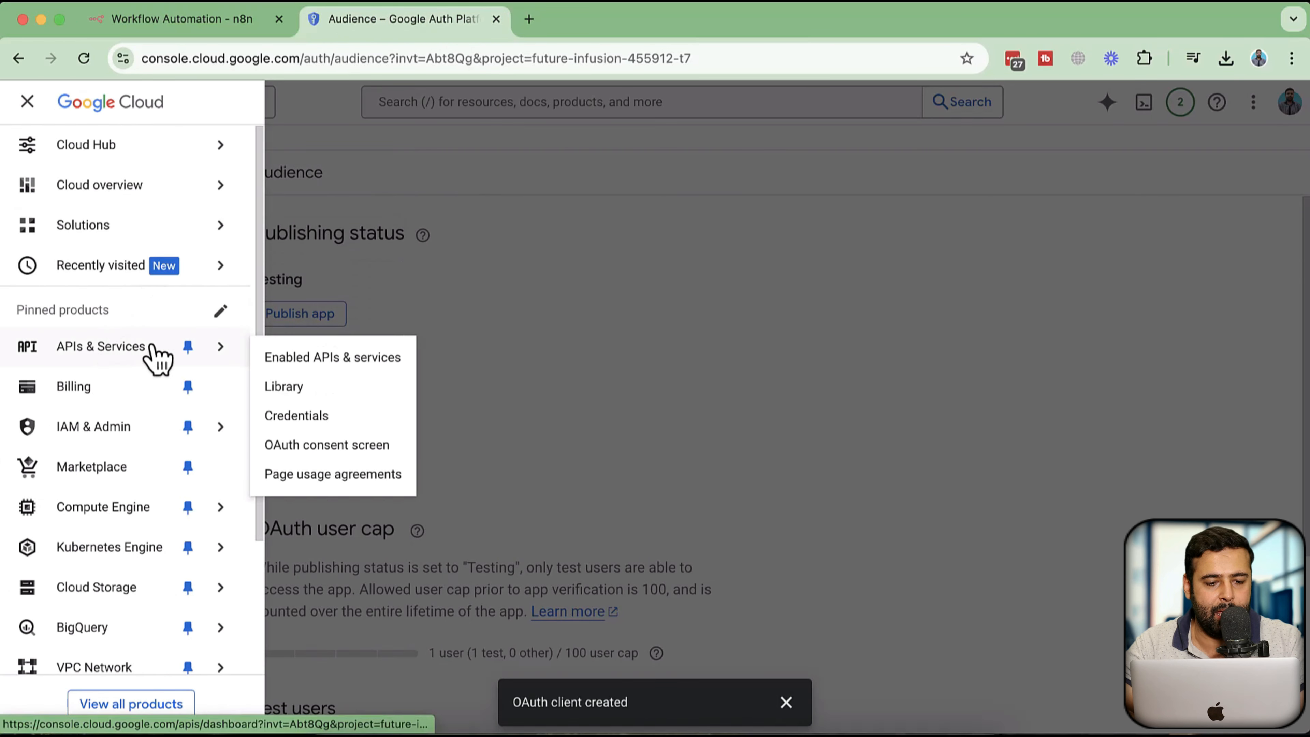
click(358, 363)
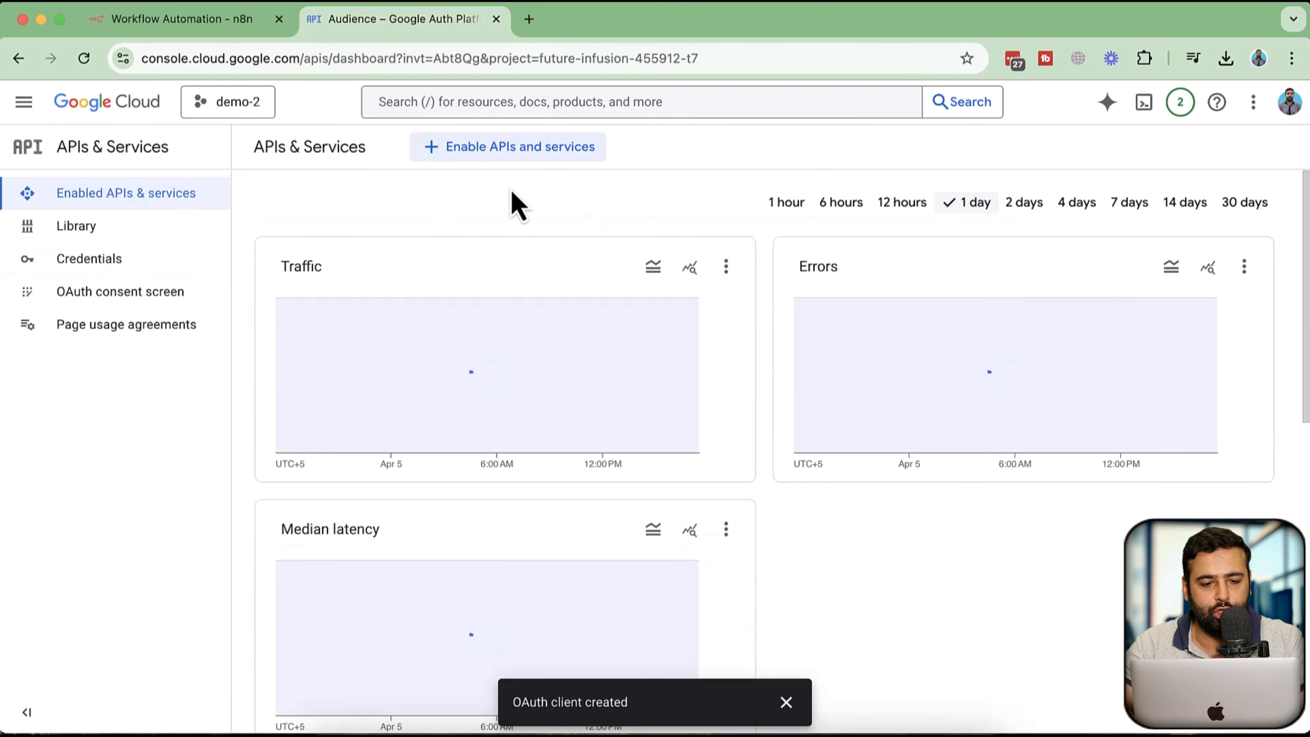
scroll(815, 274, down, 10)
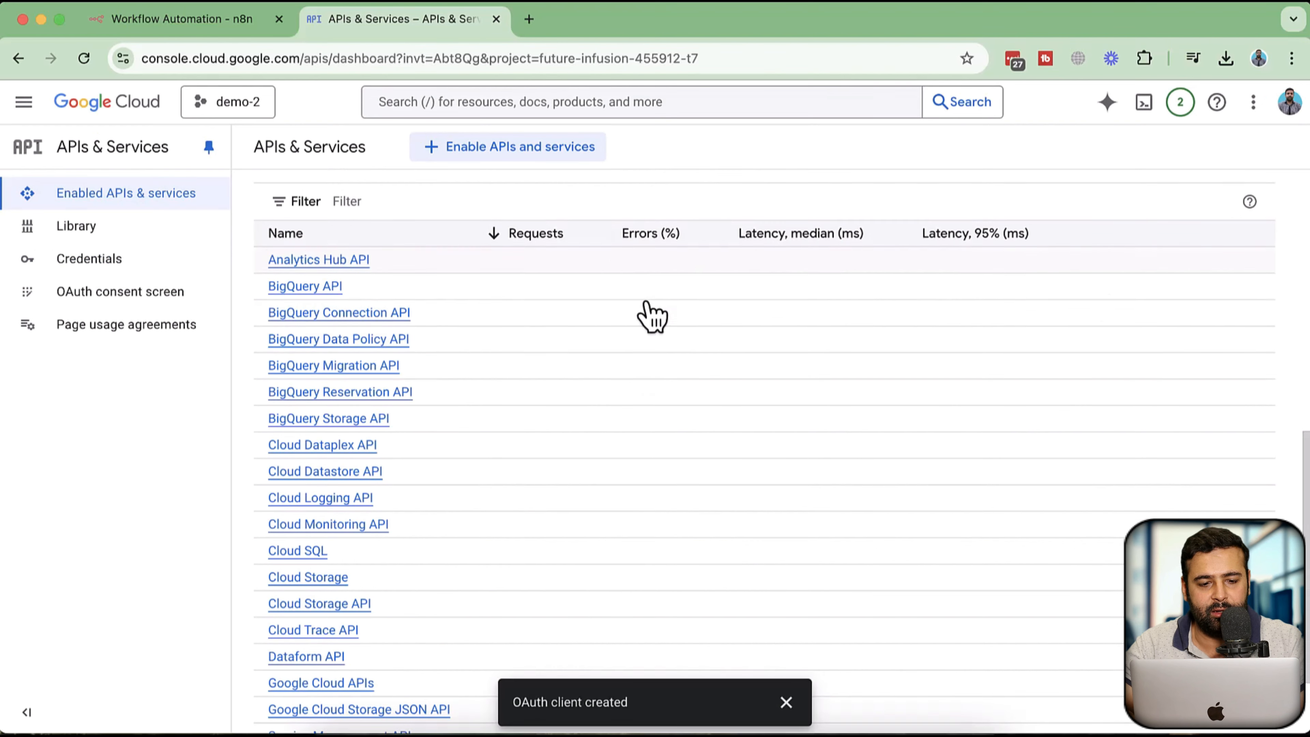
click(582, 196)
text(gmail)
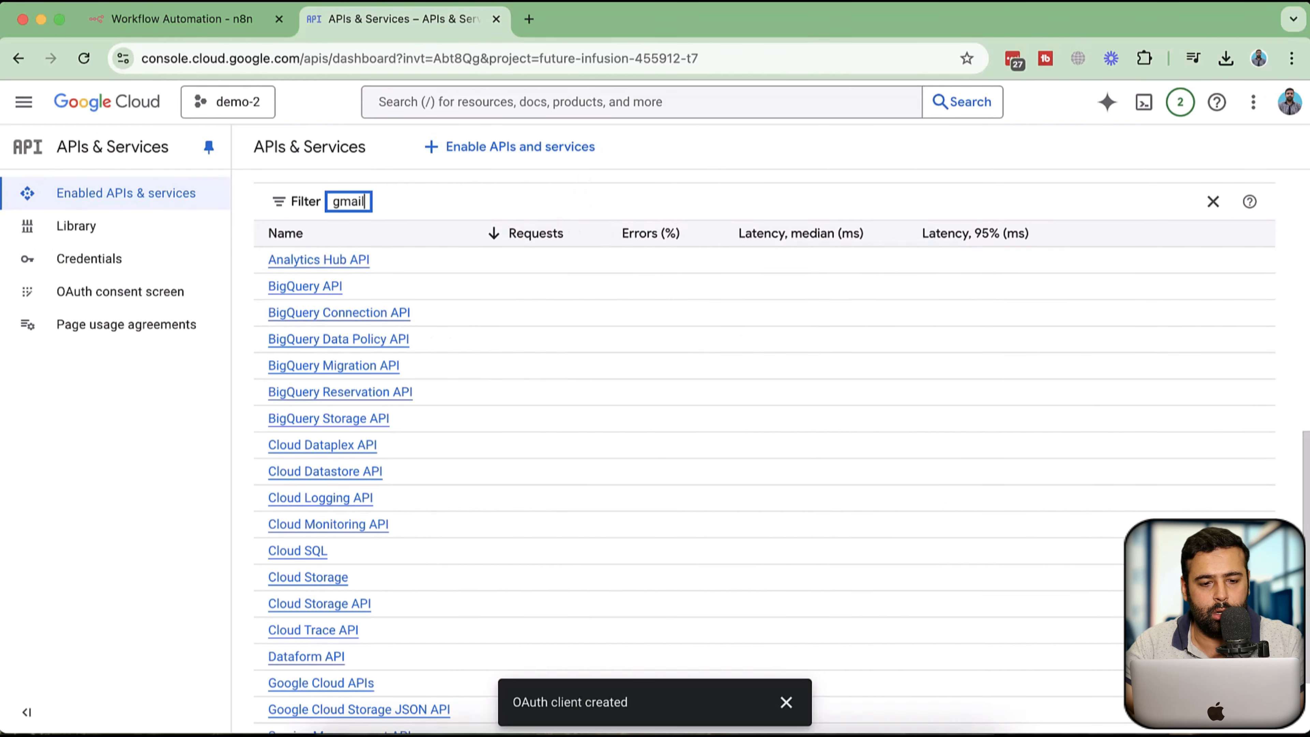
key(Return)
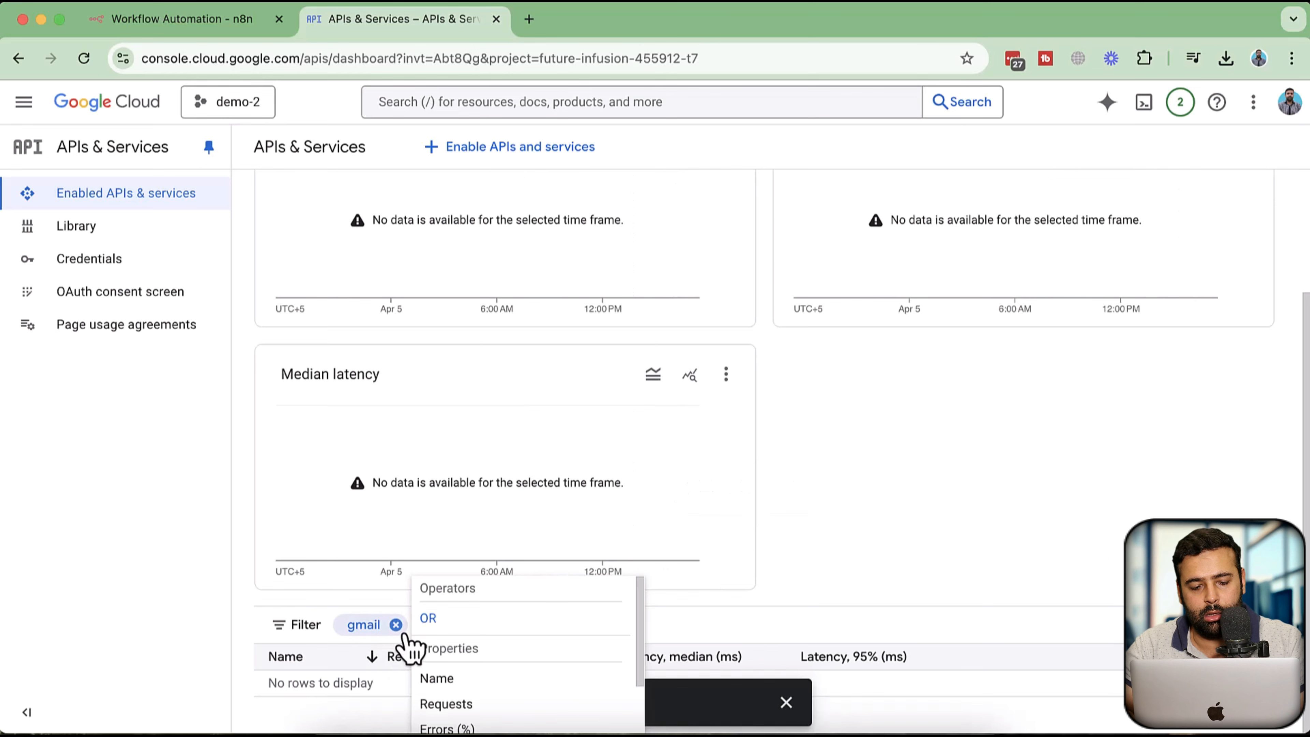
click(396, 625)
scroll(675, 367, down, 9)
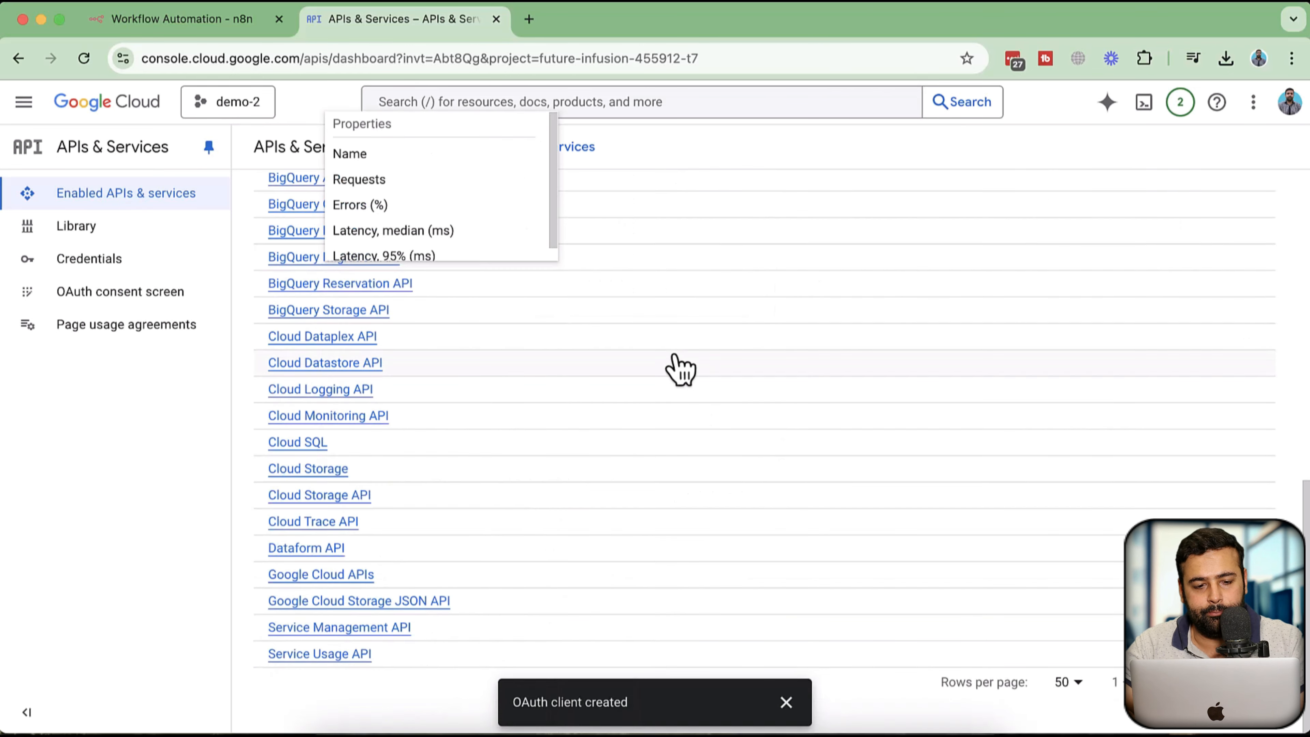
scroll(675, 367, up, 10)
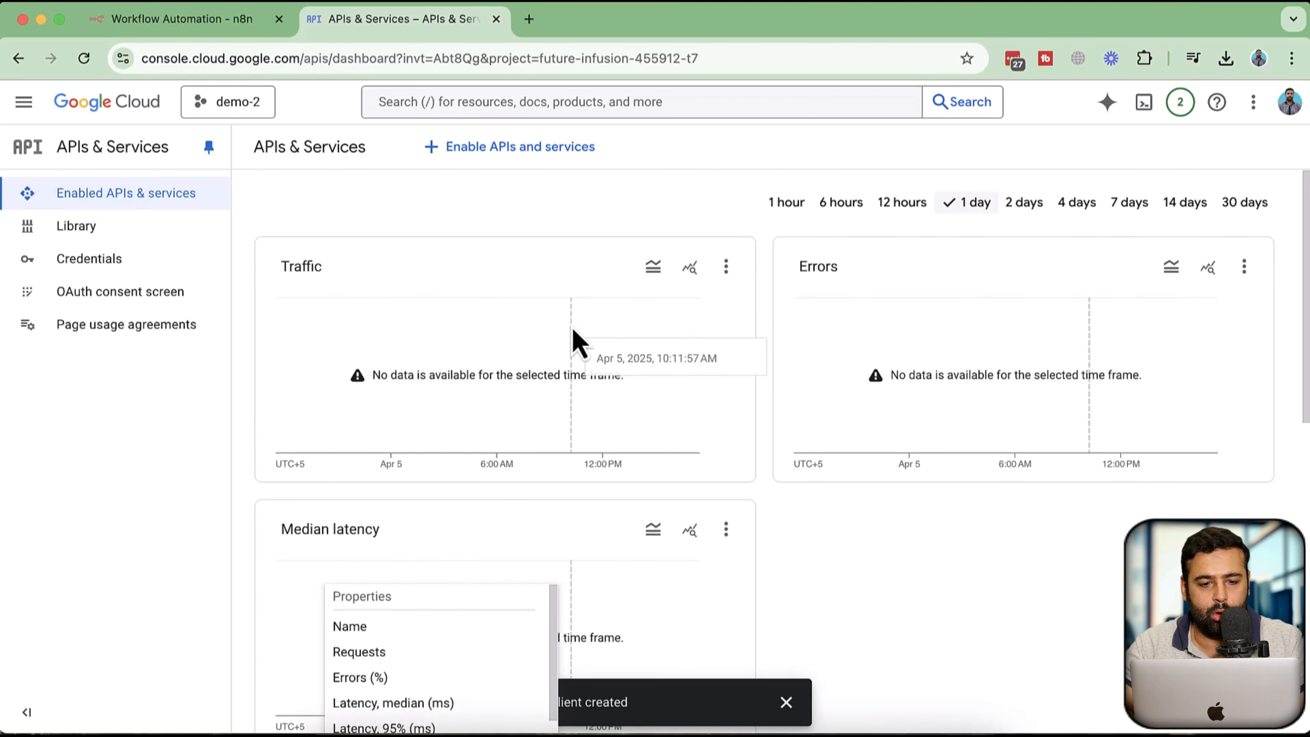
Search the API Library for gmail, open the Gmail API, and enable it
click(477, 151)
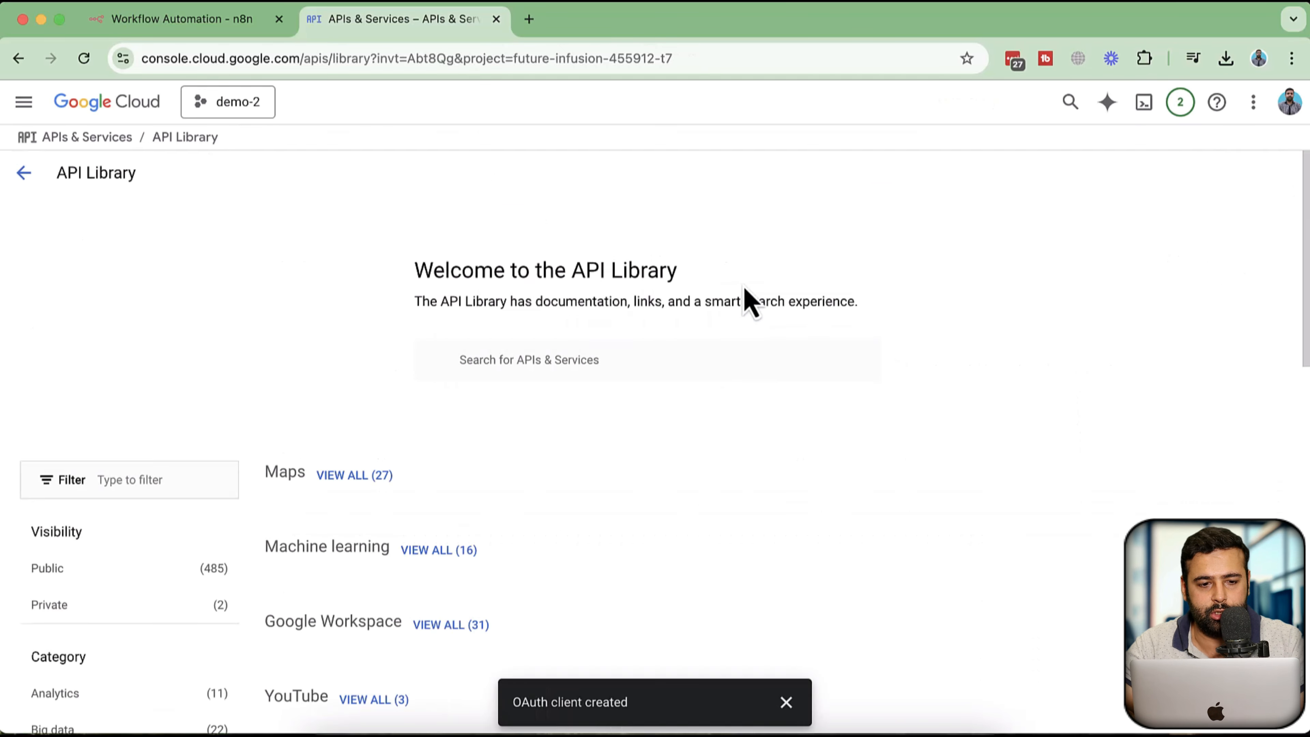
text(gmail)
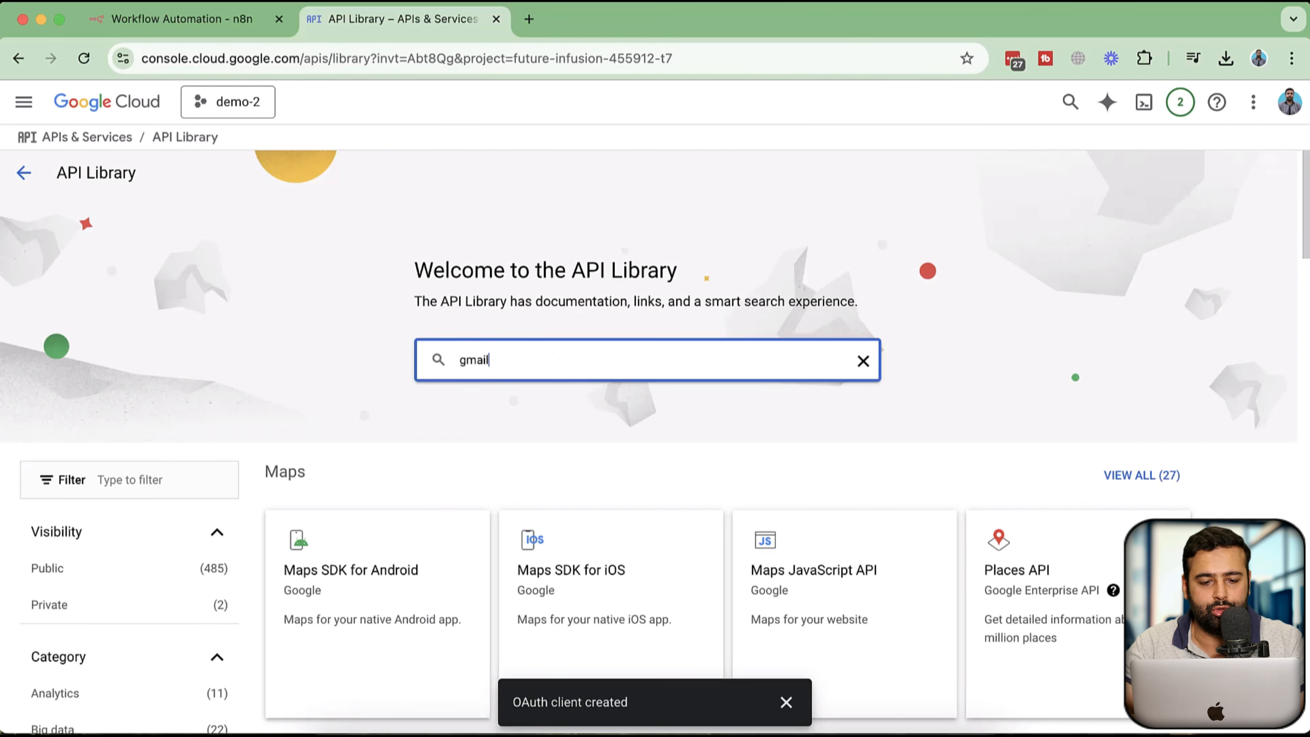
key(Return)
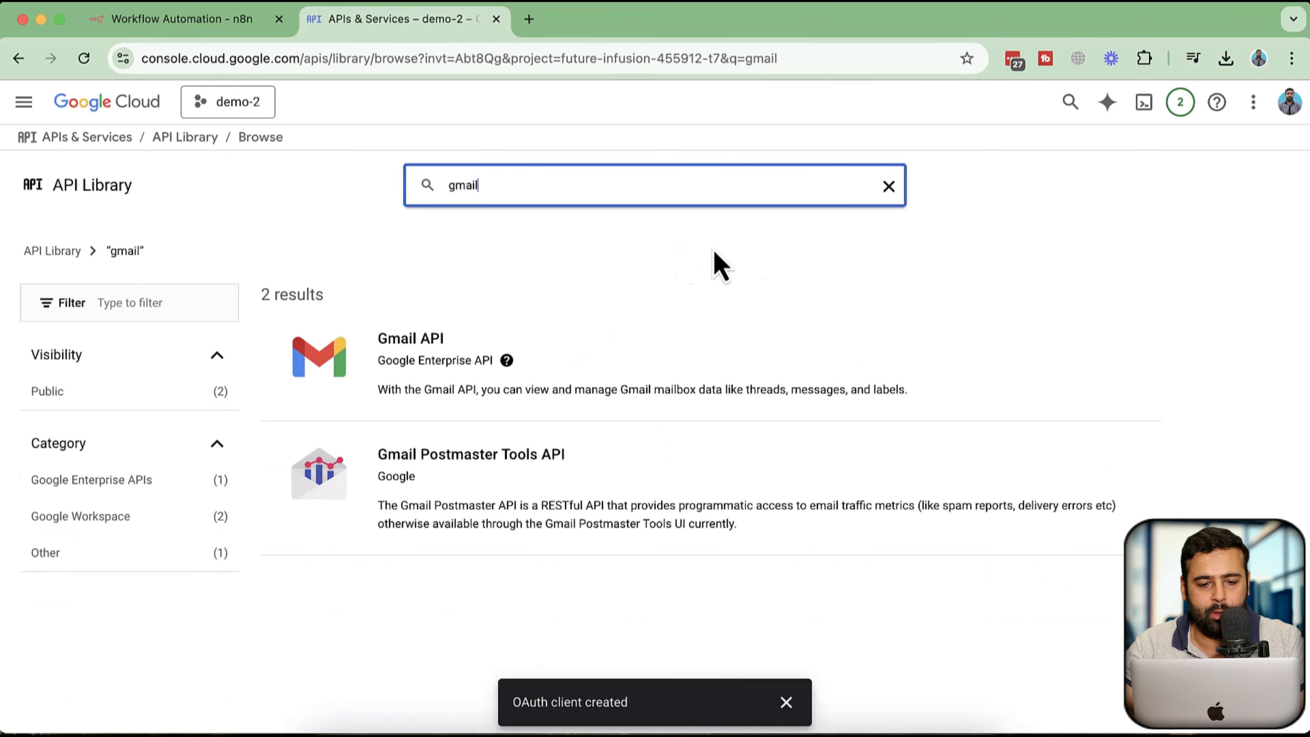
click(437, 372)
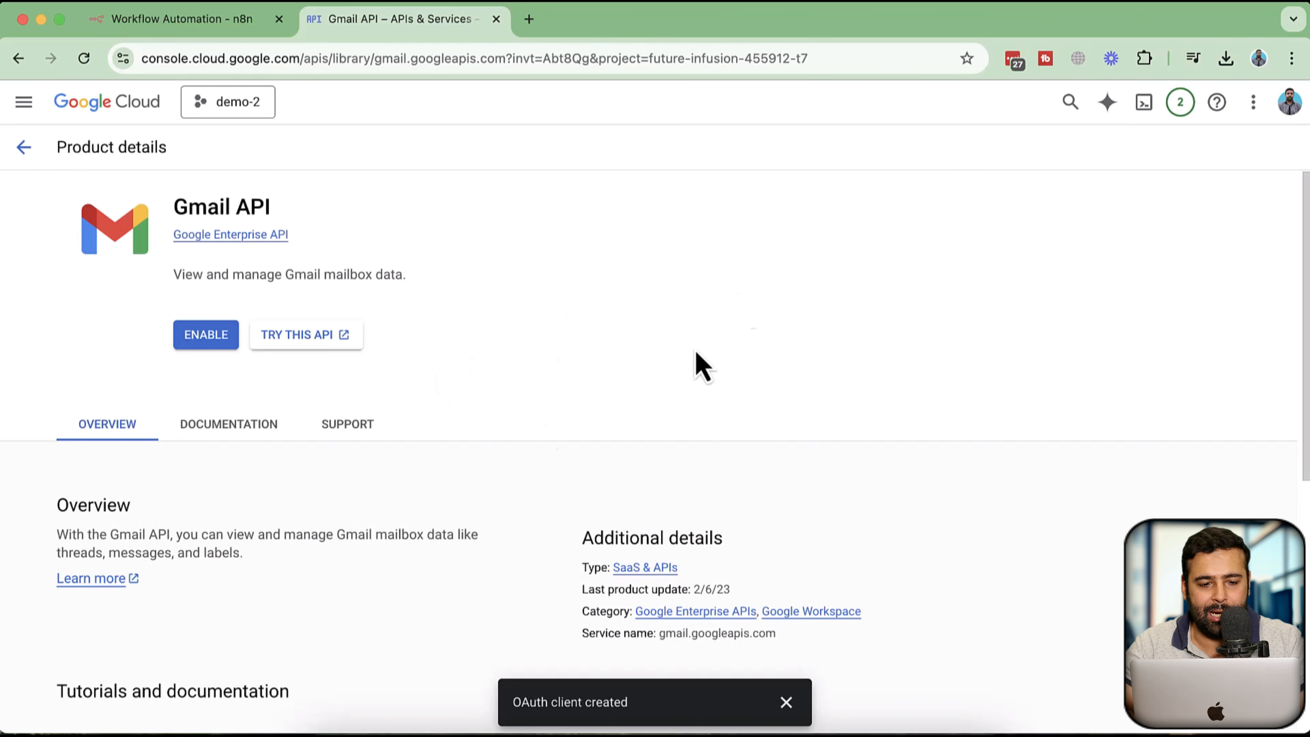
click(210, 345)
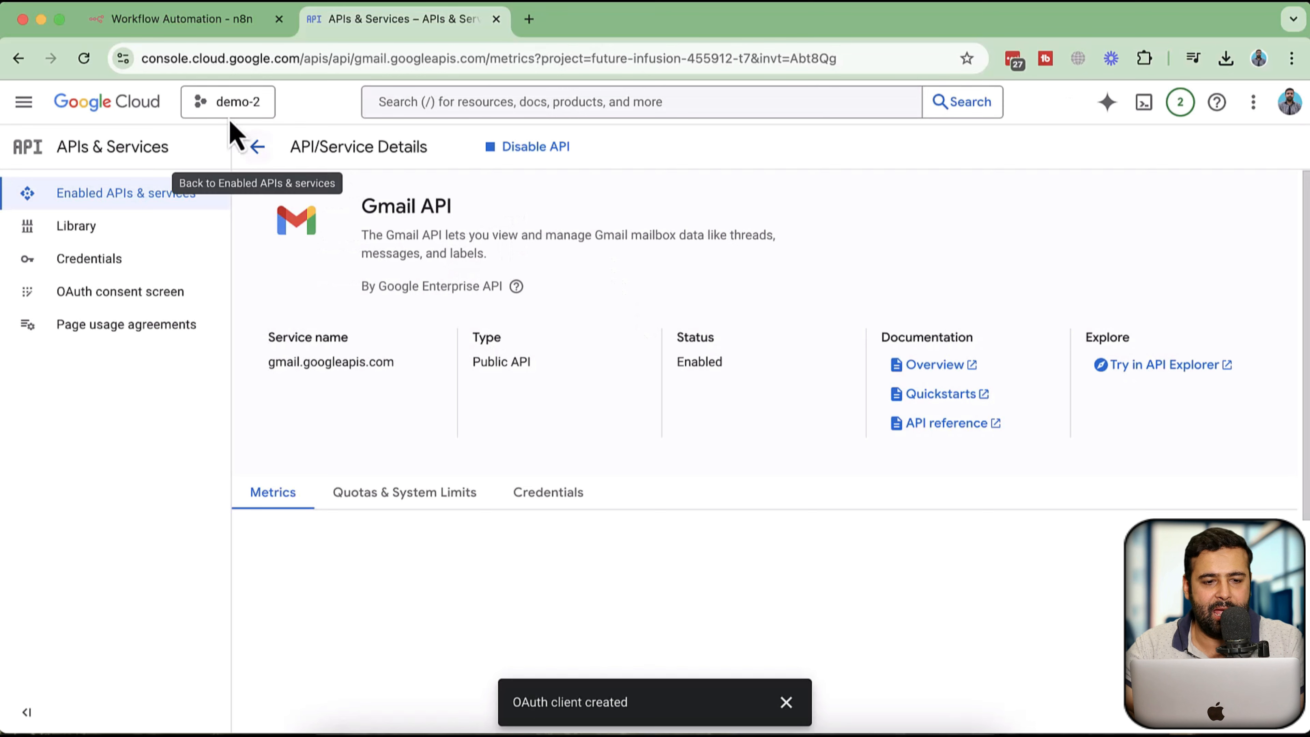
Start Google sign-in from the n8n Gmail credential, choose the Google account, and continue past the unverified-app warning
click(228, 23)
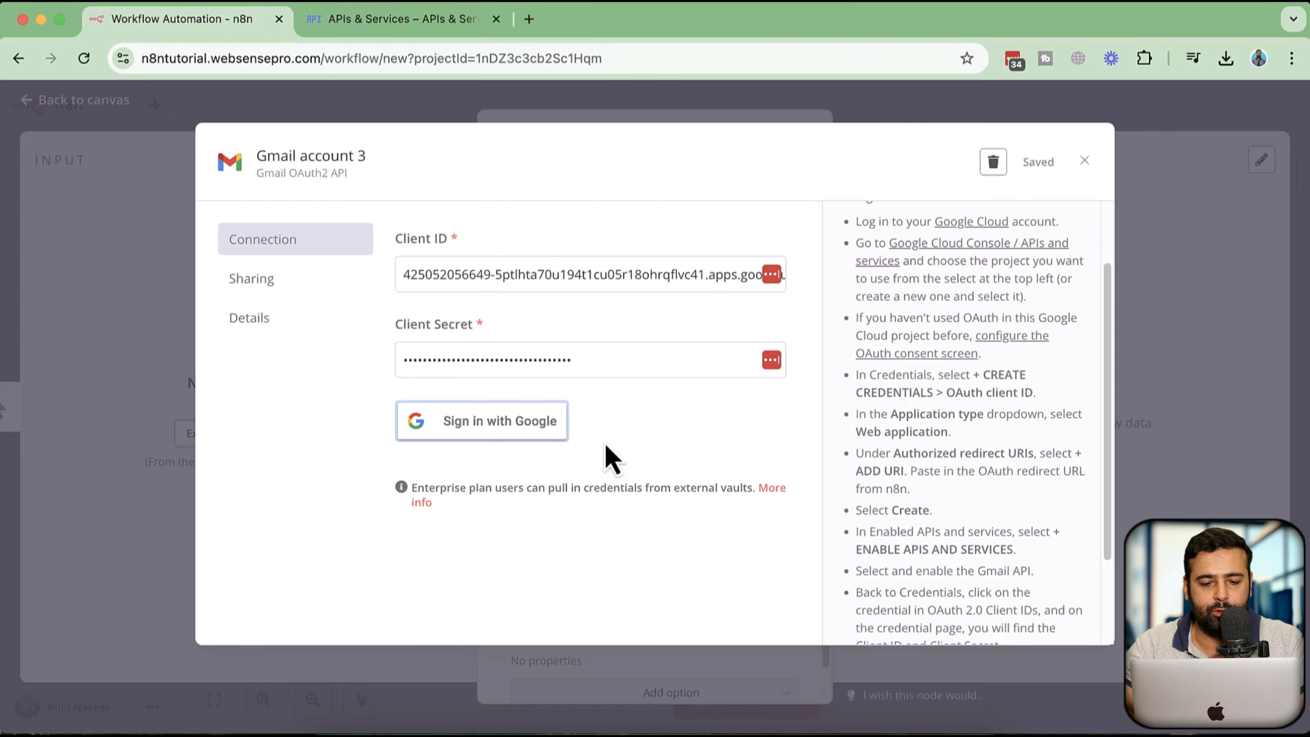
click(537, 426)
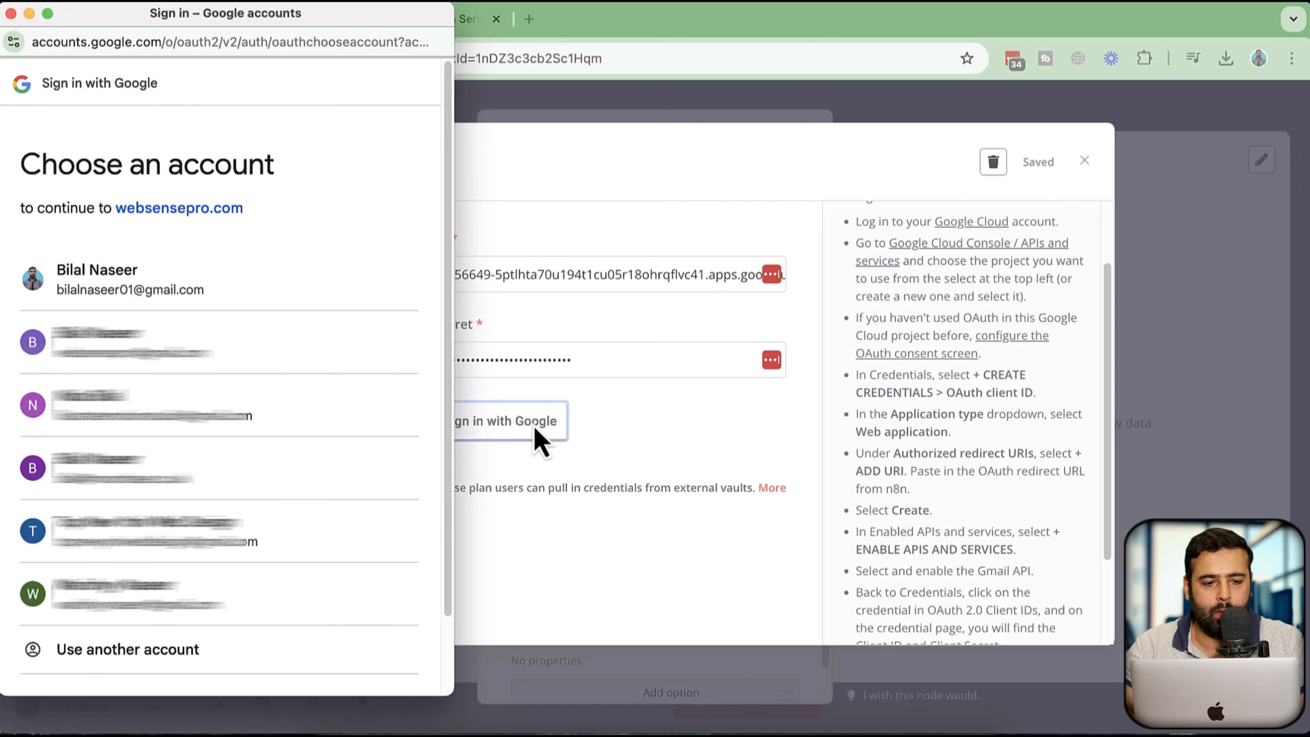
click(287, 302)
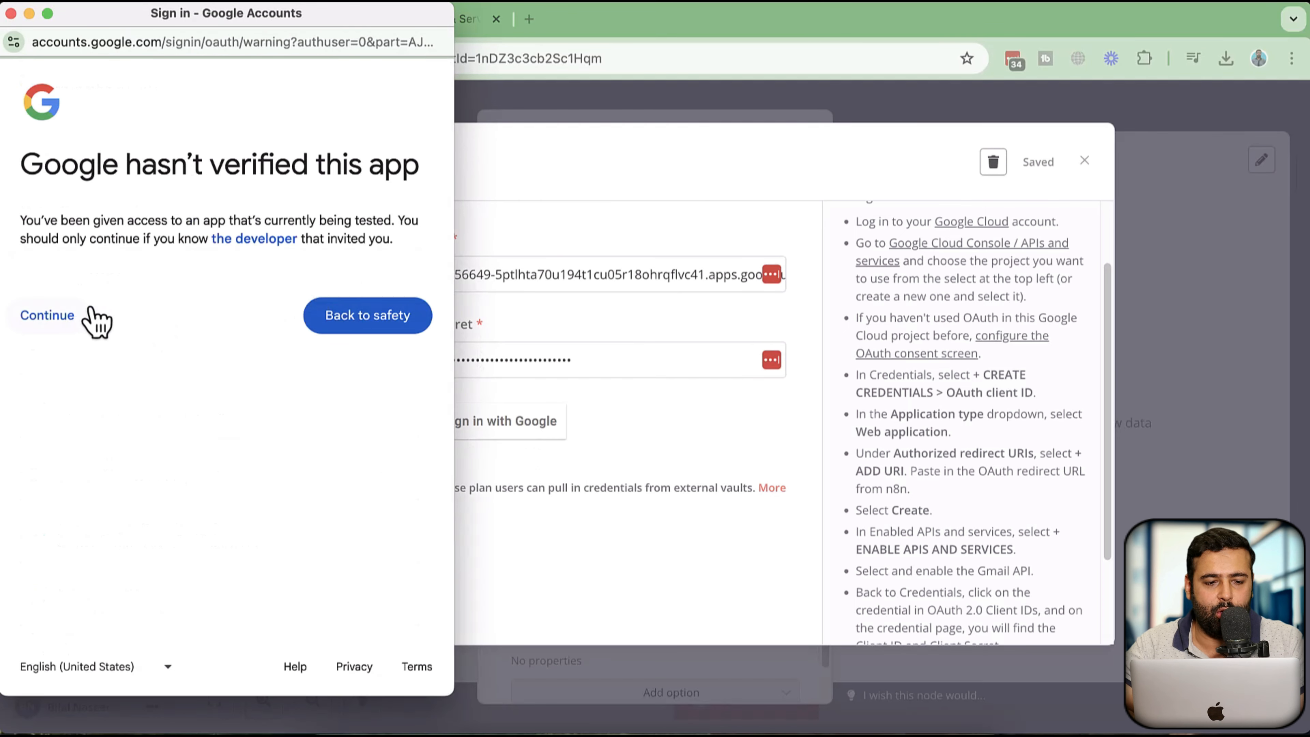
triple_click(139, 238)
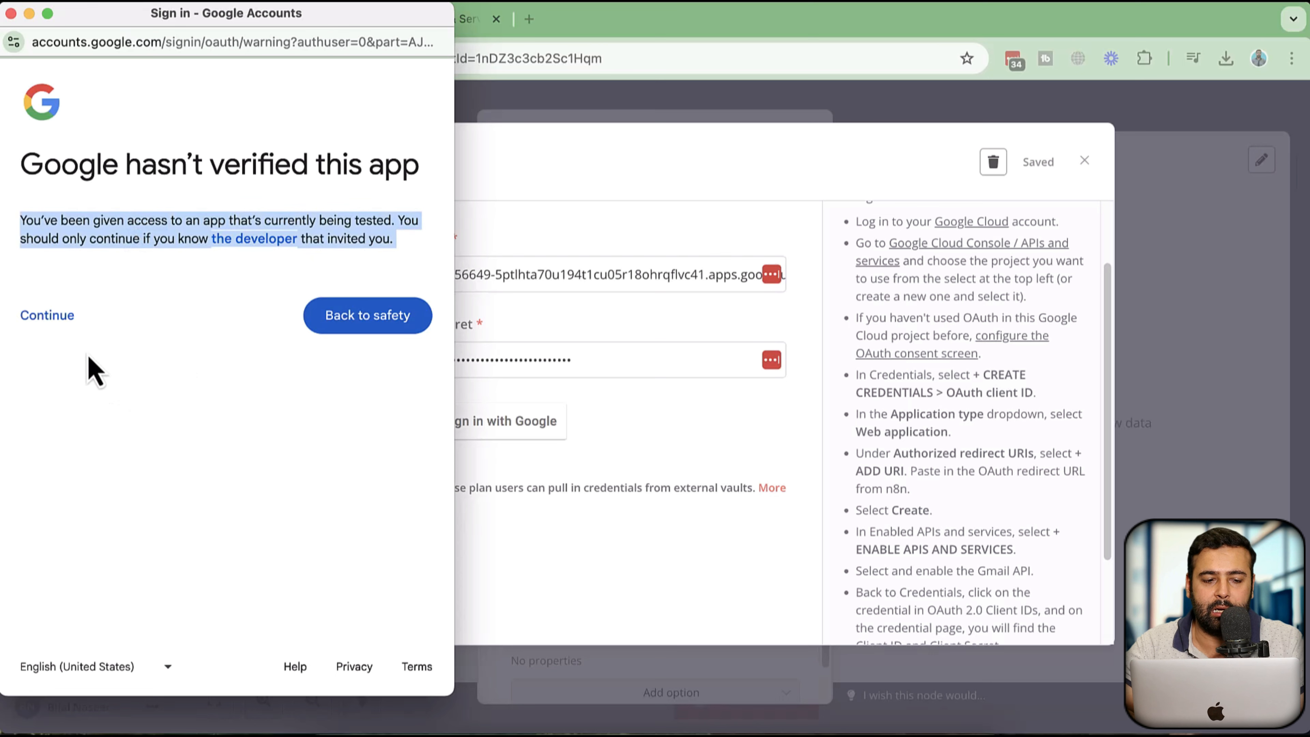
click(54, 317)
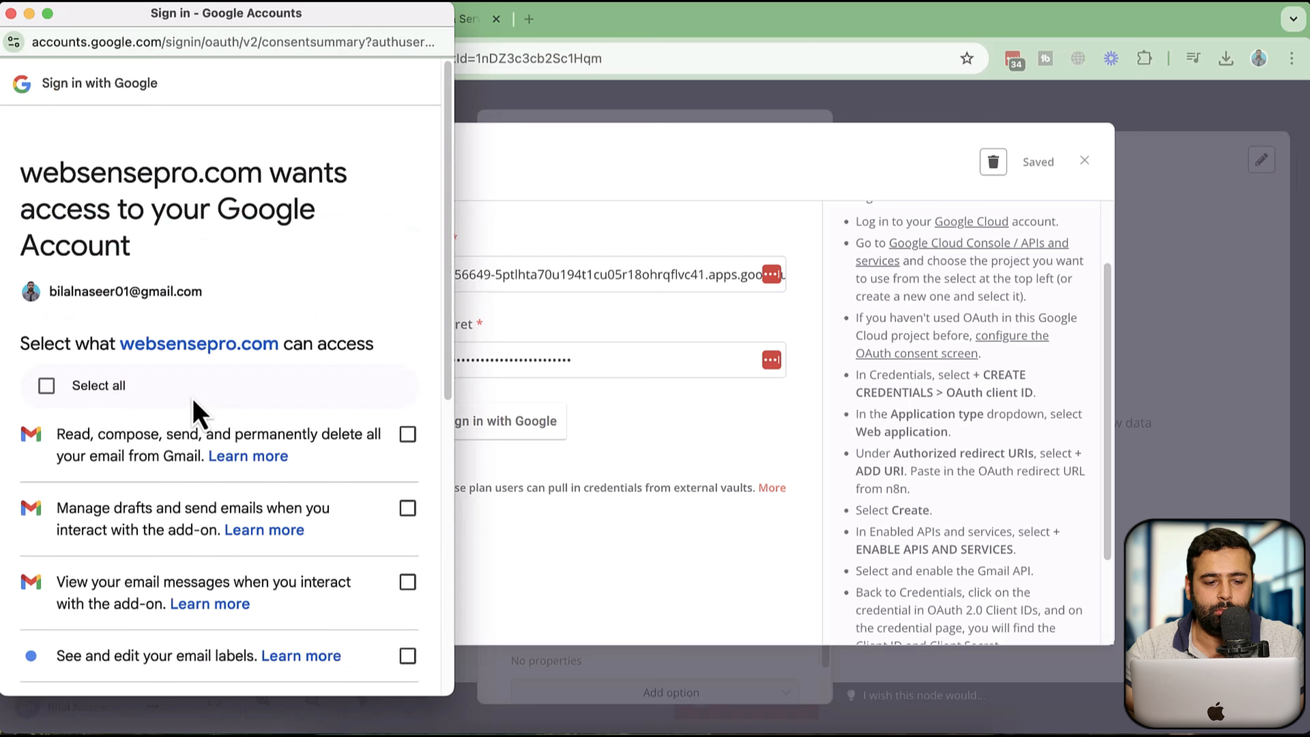
Grant access to all requested Gmail permissions, finish the consent, and close the sign-in window and credential dialog
click(52, 389)
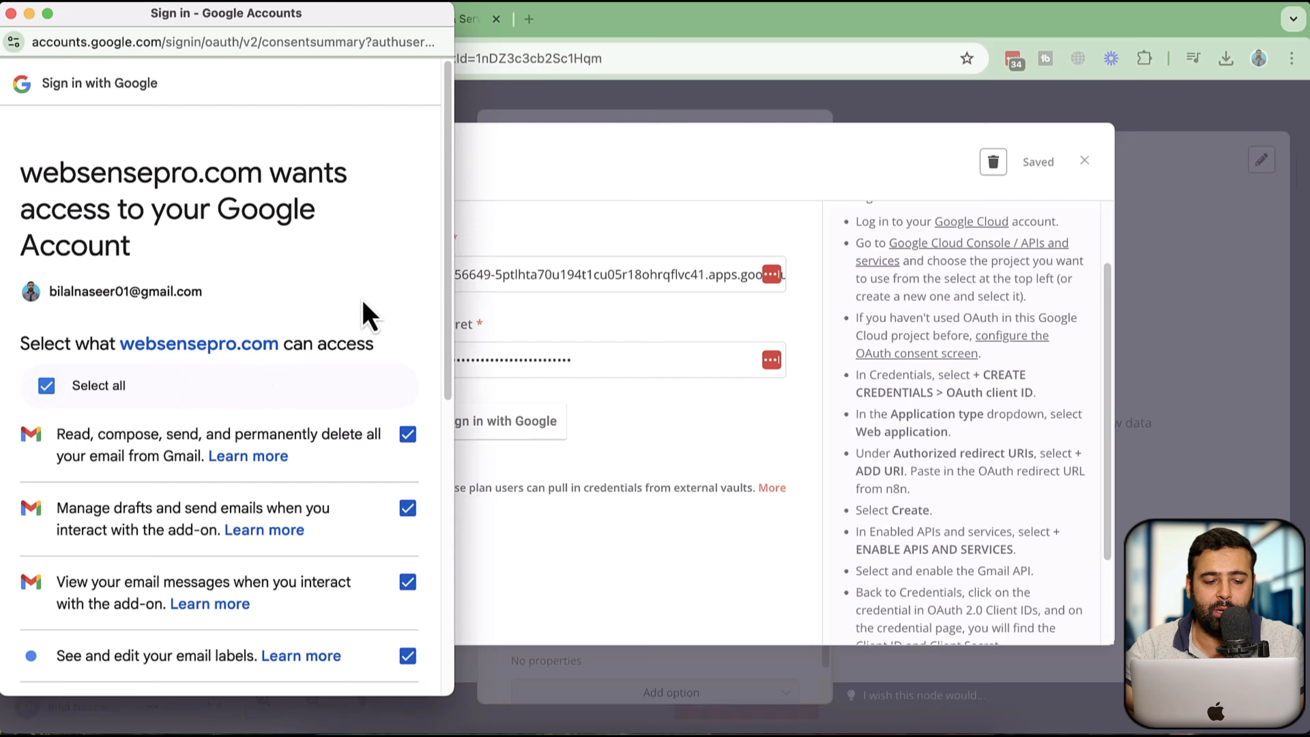
scroll(202, 401, down, 5)
scroll(274, 418, up, 4)
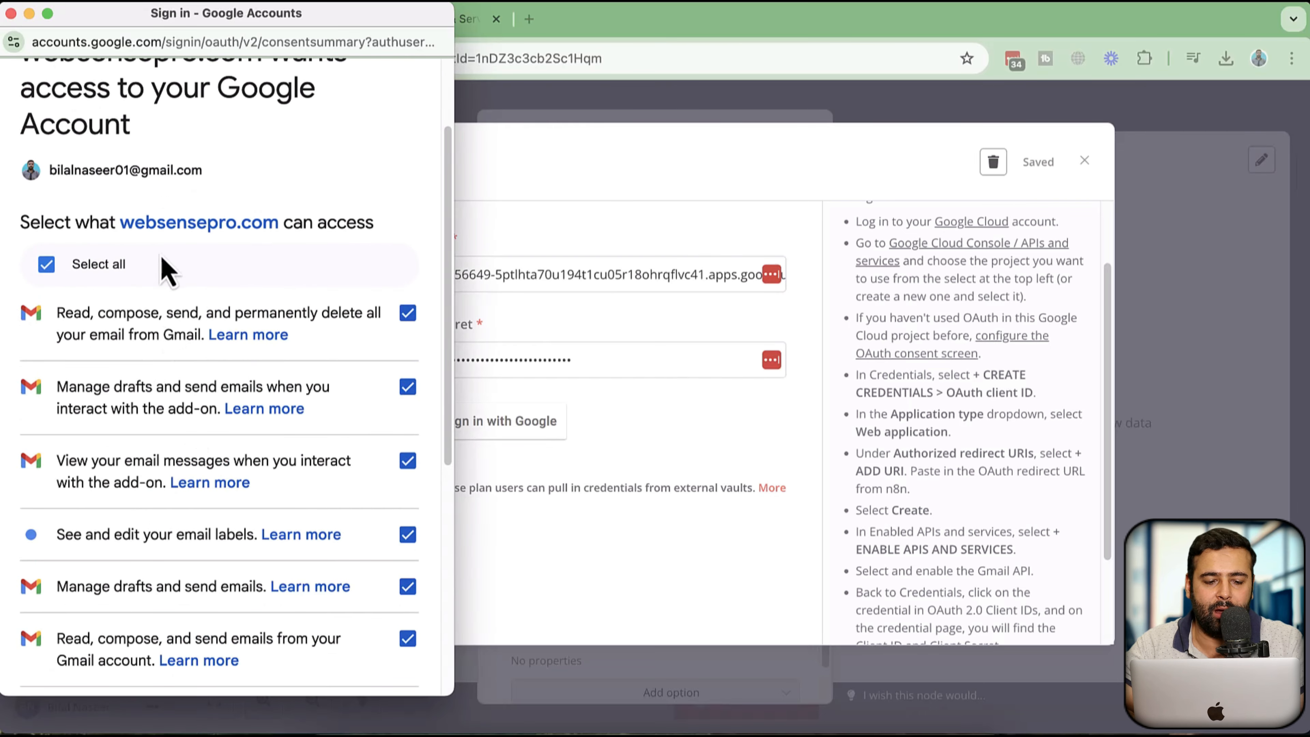
scroll(170, 263, down, 8)
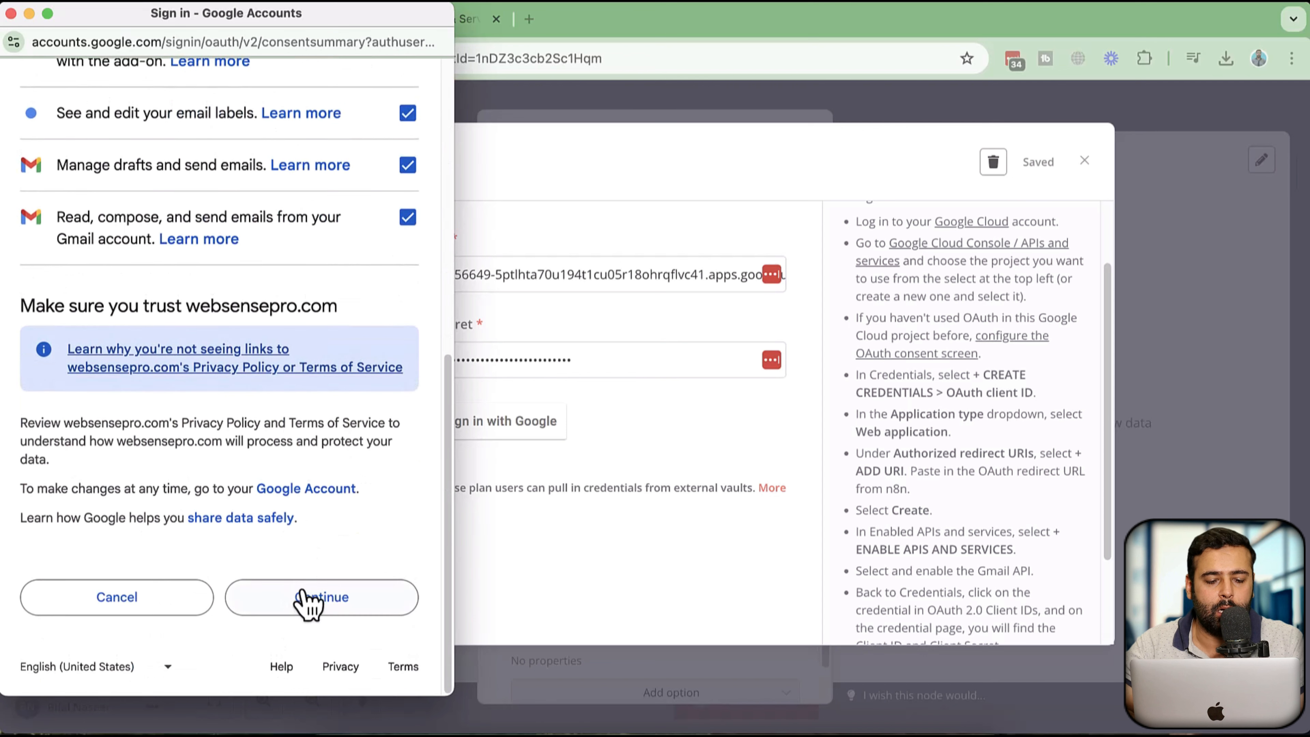
click(303, 593)
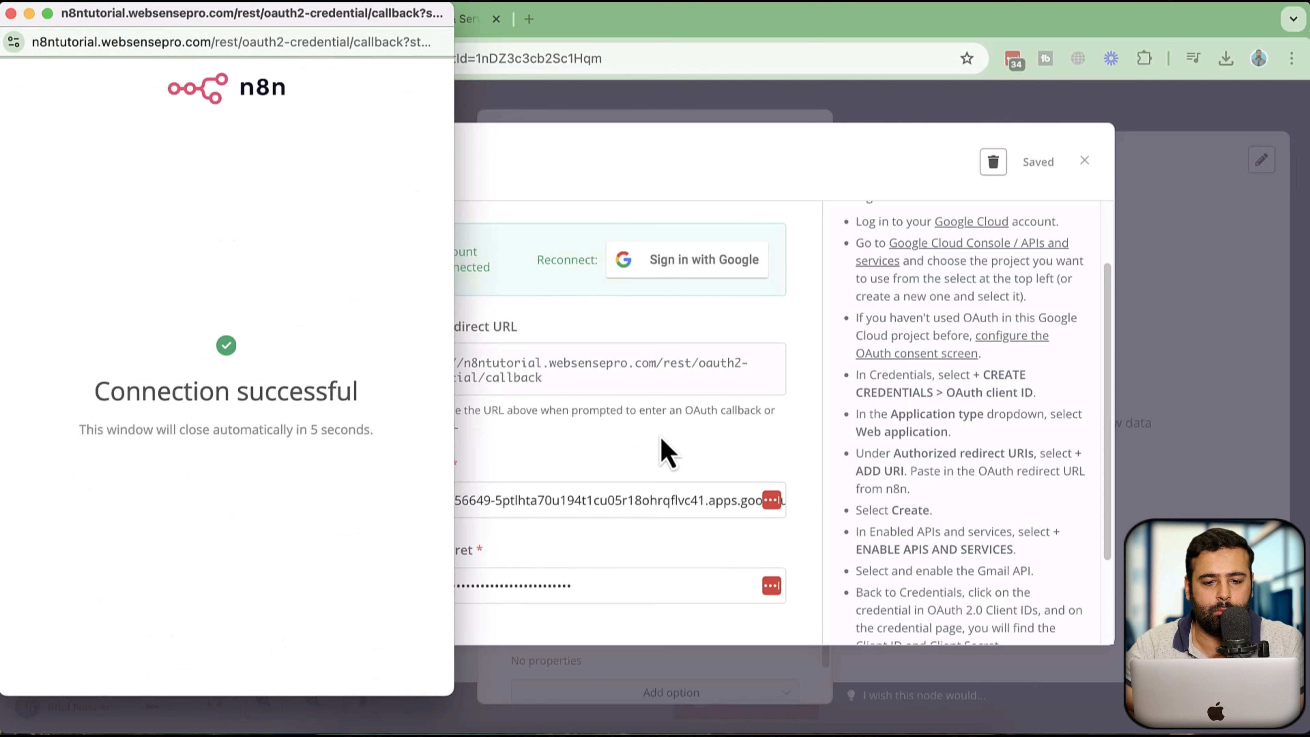
click(10, 14)
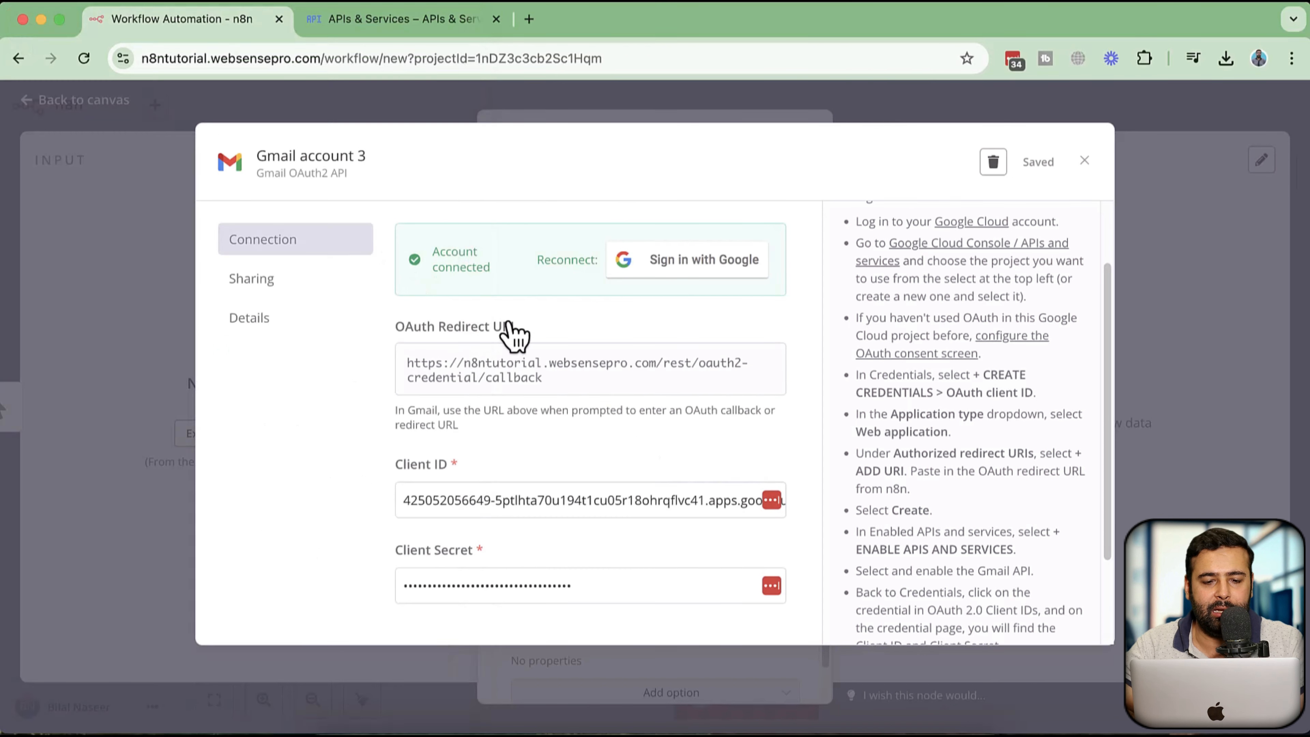
click(1084, 161)
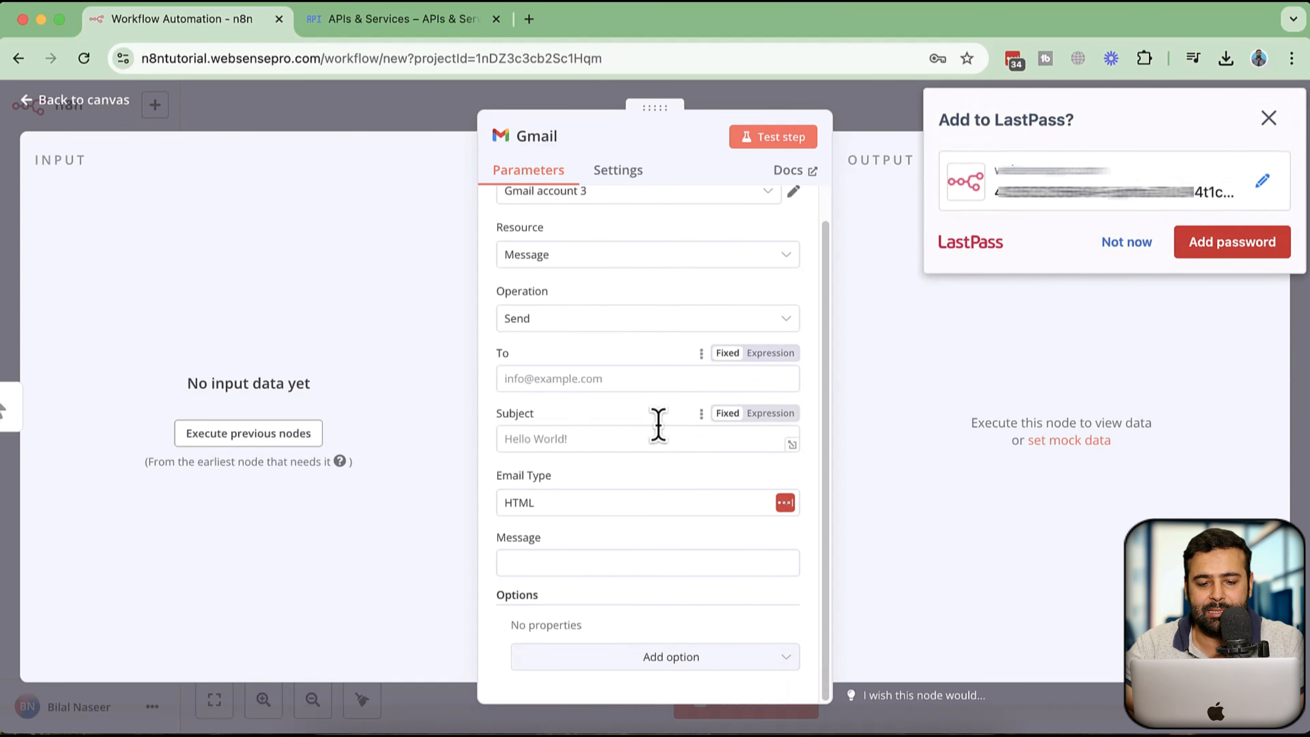
Dismiss the password manager's offer to save the password
scroll(710, 401, down, 2)
scroll(710, 403, up, 2)
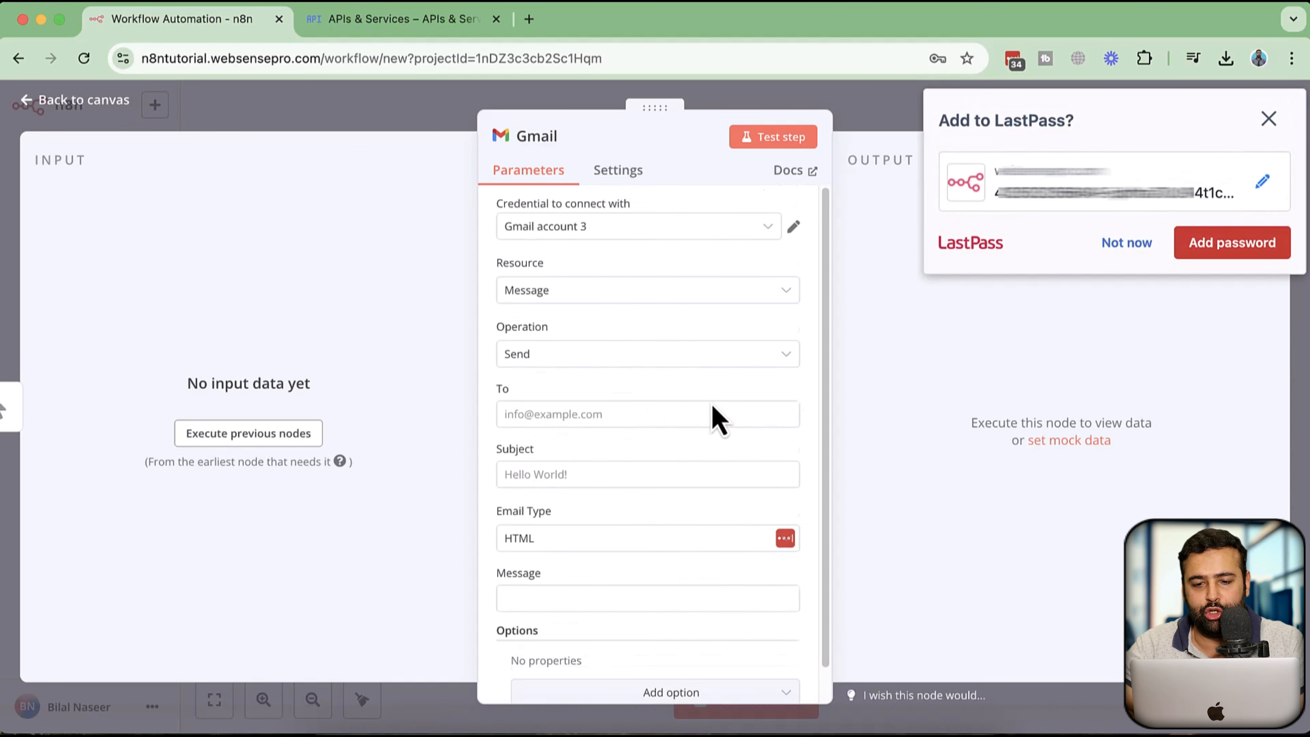
click(1116, 242)
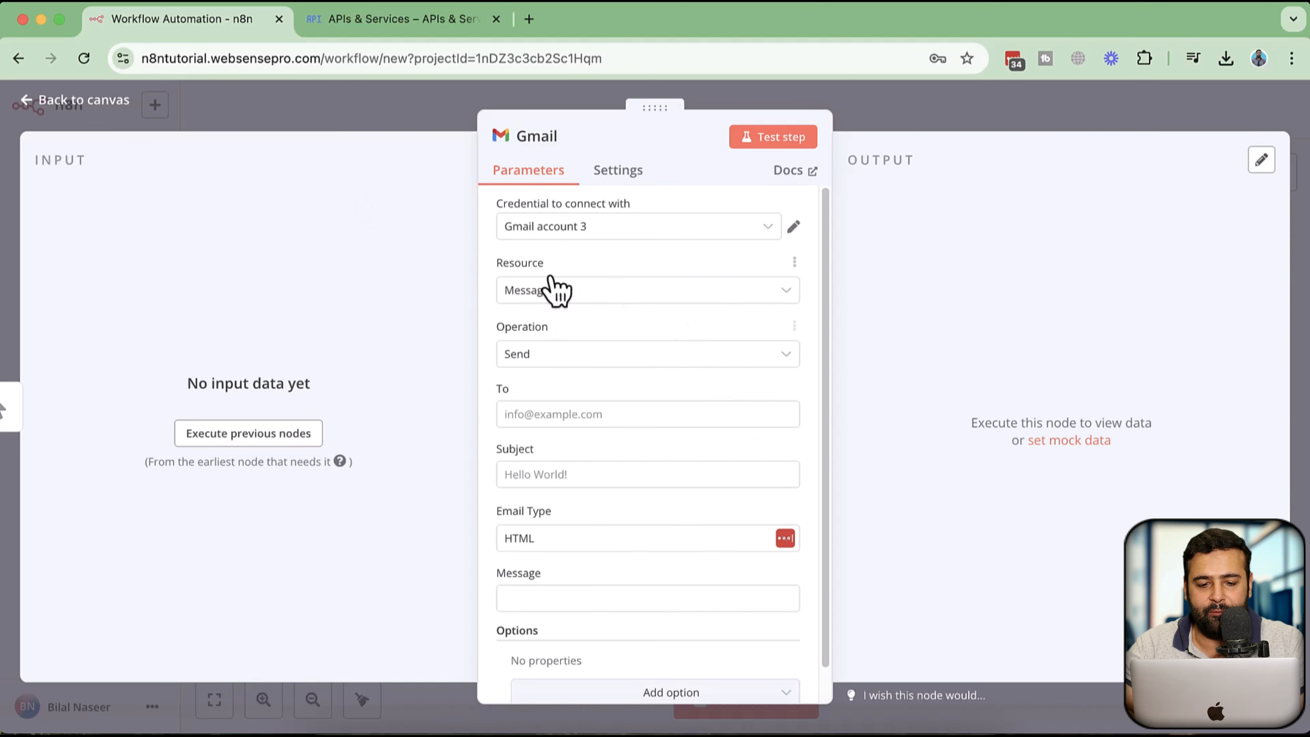
scroll(571, 459, down, 1)
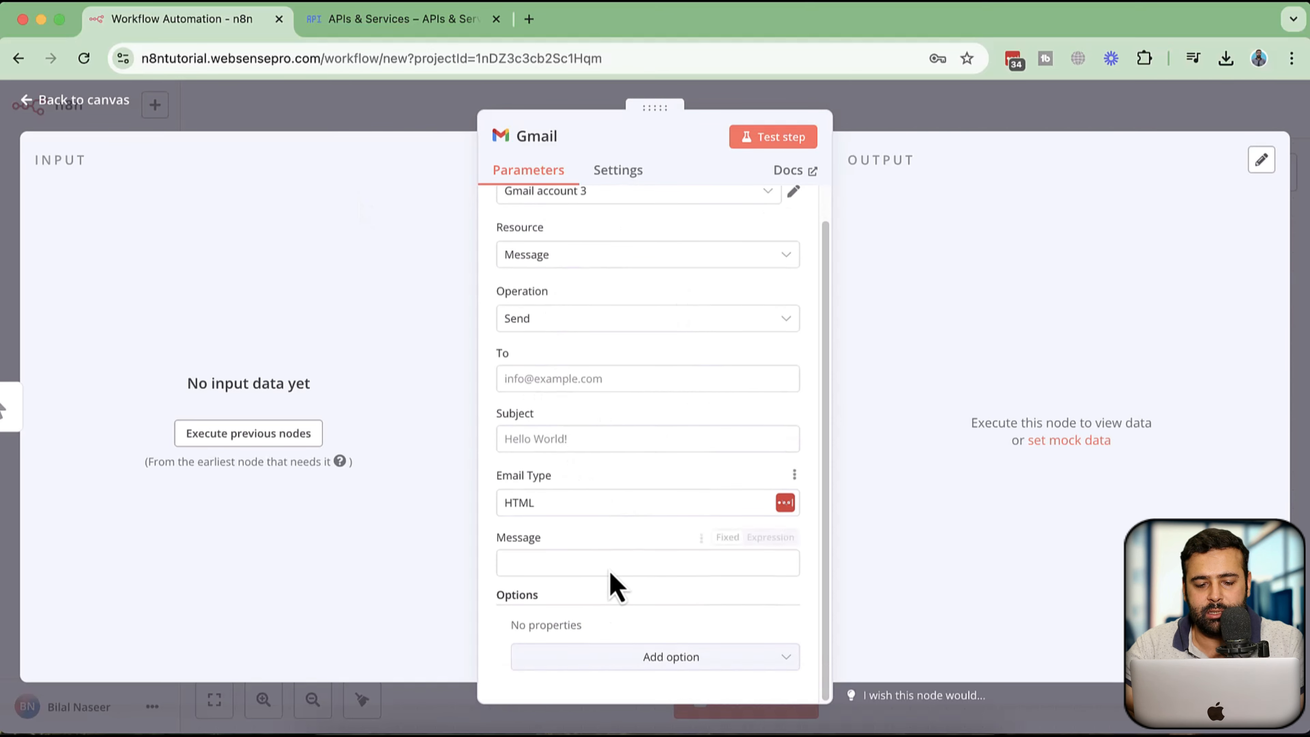
scroll(625, 371, up, 1)
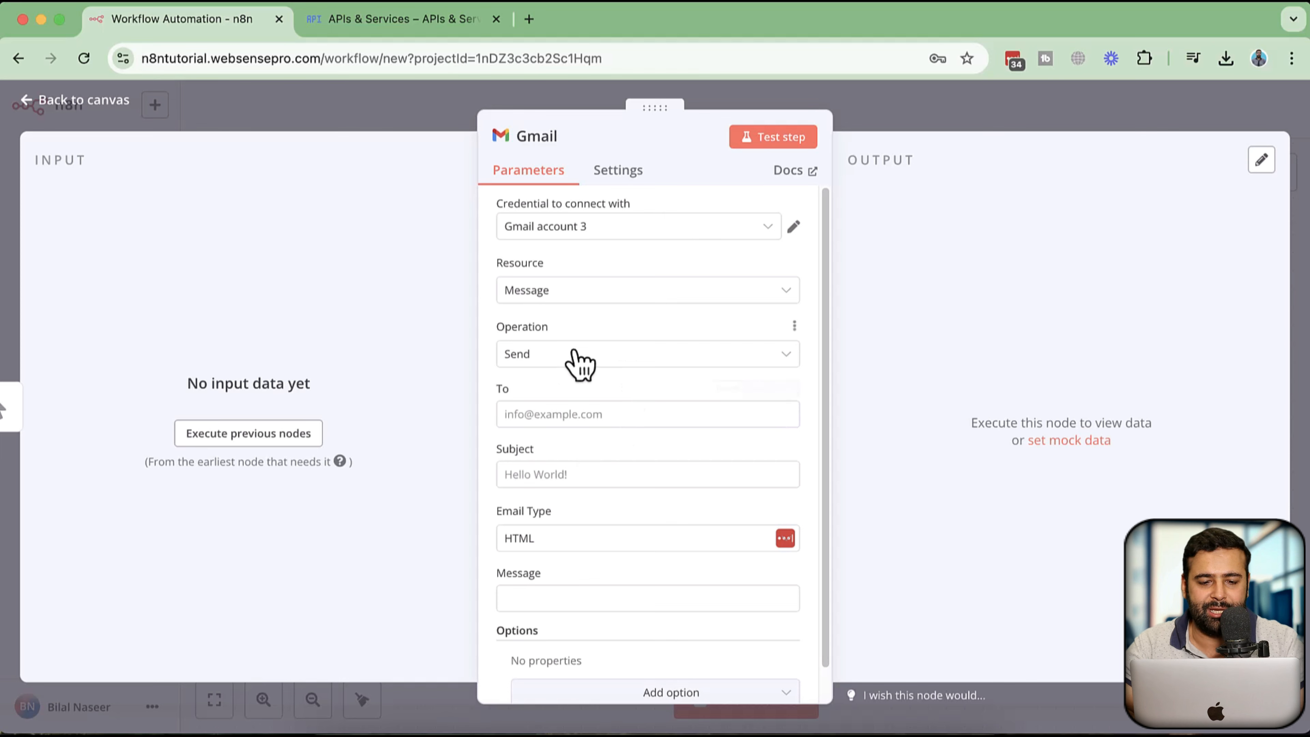
scroll(576, 362, down, 1)
Fill the Gmail node with the recipient's e-mail address, subject 'testing n8n' and message 'testing n8n', then run the test step
click(578, 382)
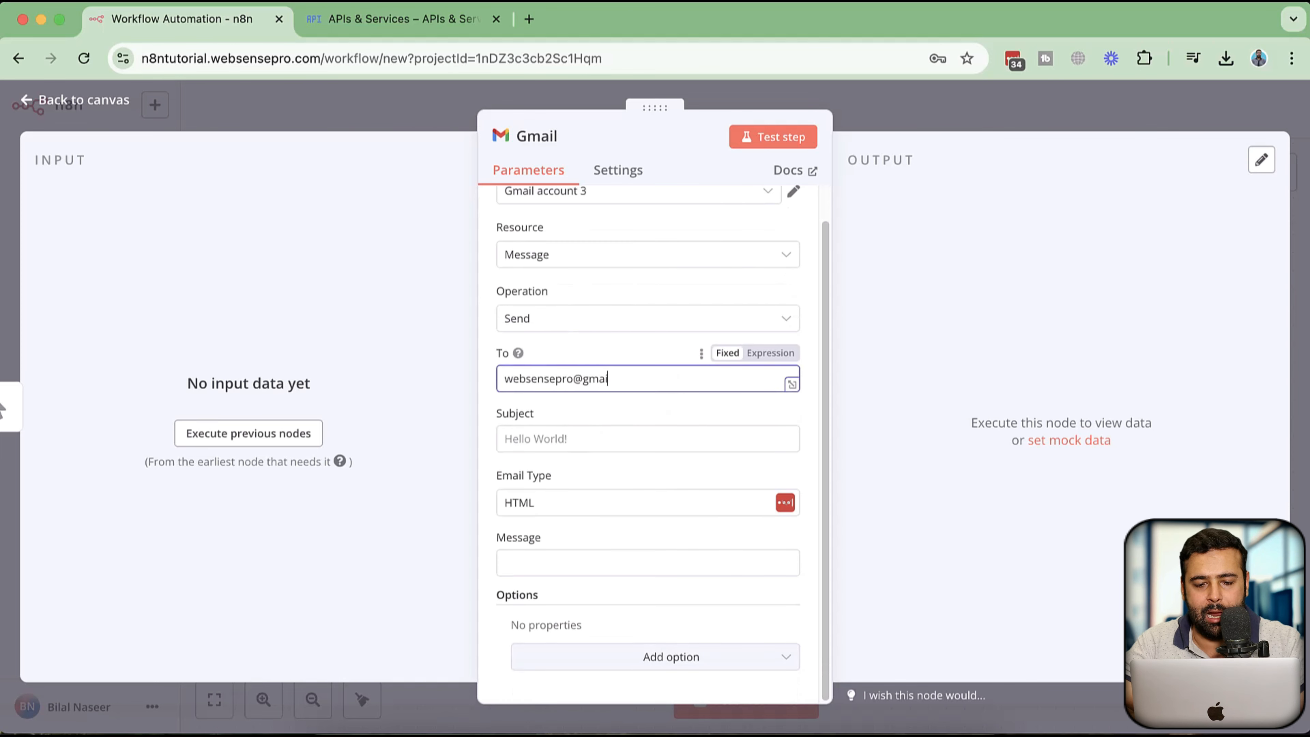
click(555, 436)
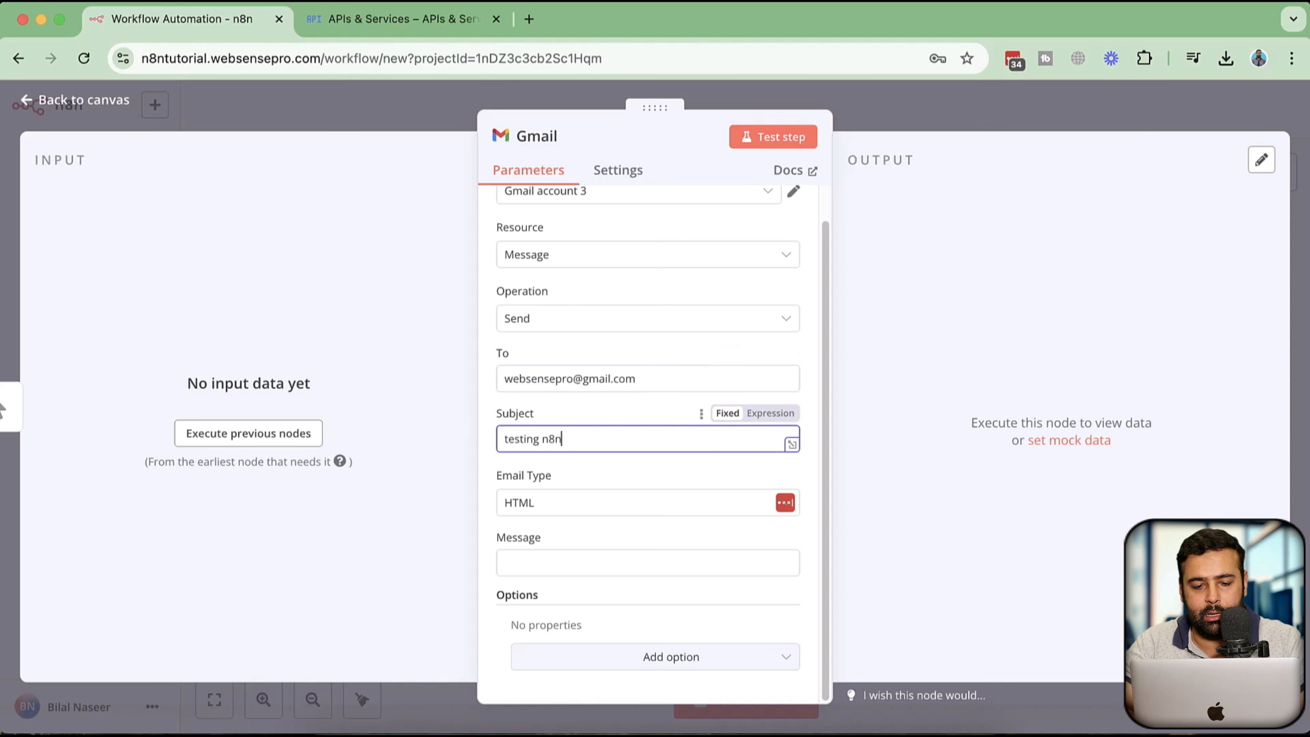
click(622, 563)
text(testing n8n)
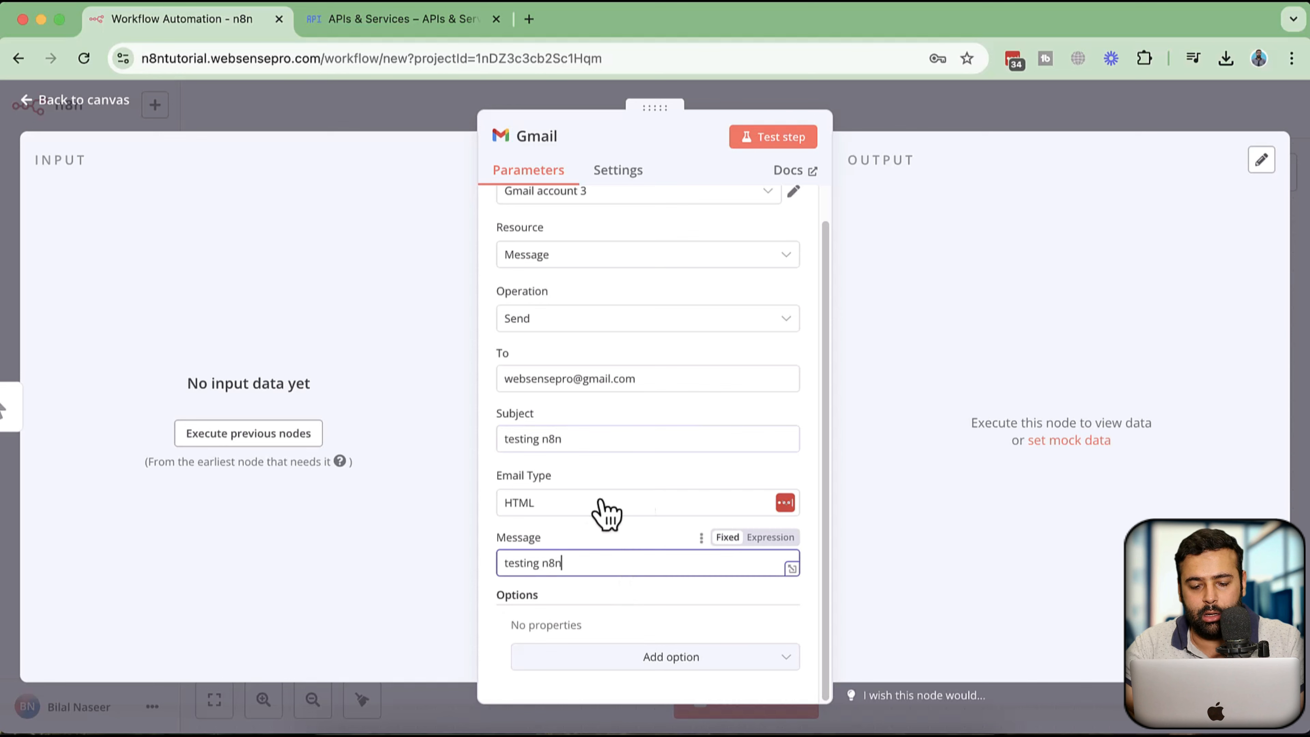
scroll(666, 536, up, 2)
click(780, 136)
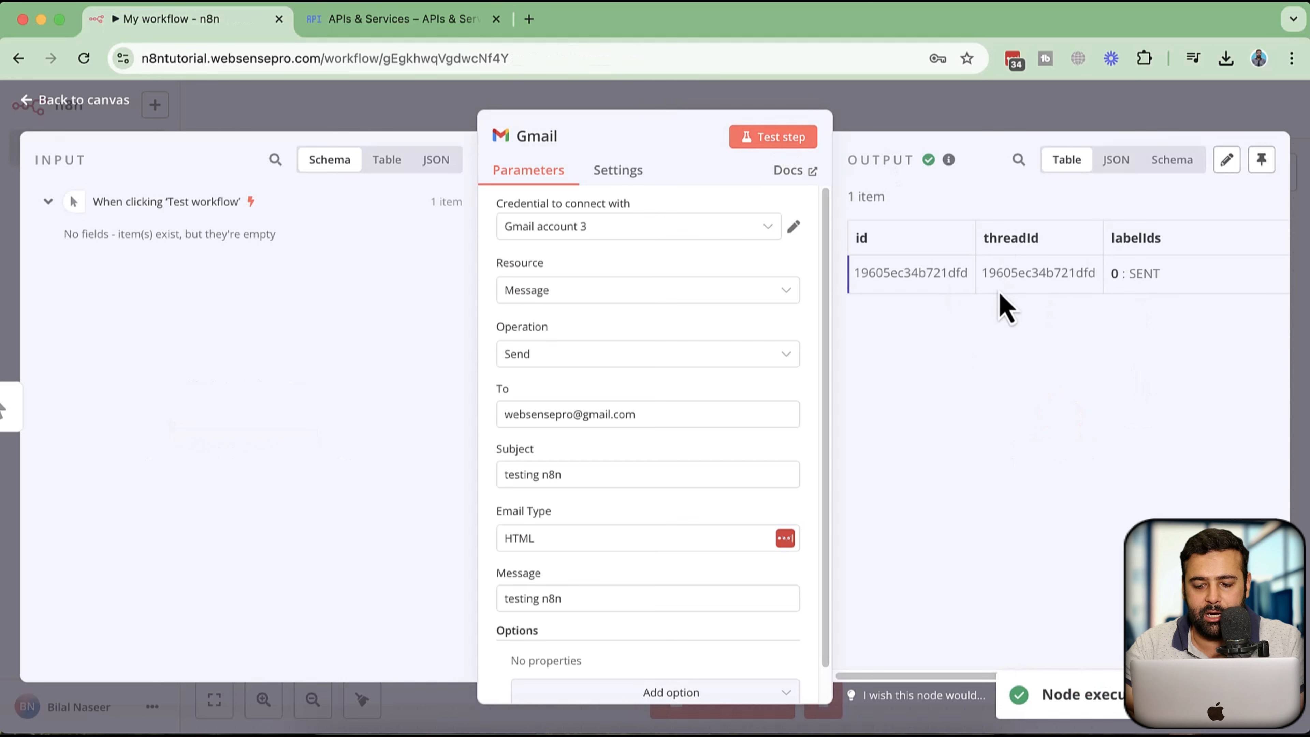
click(528, 19)
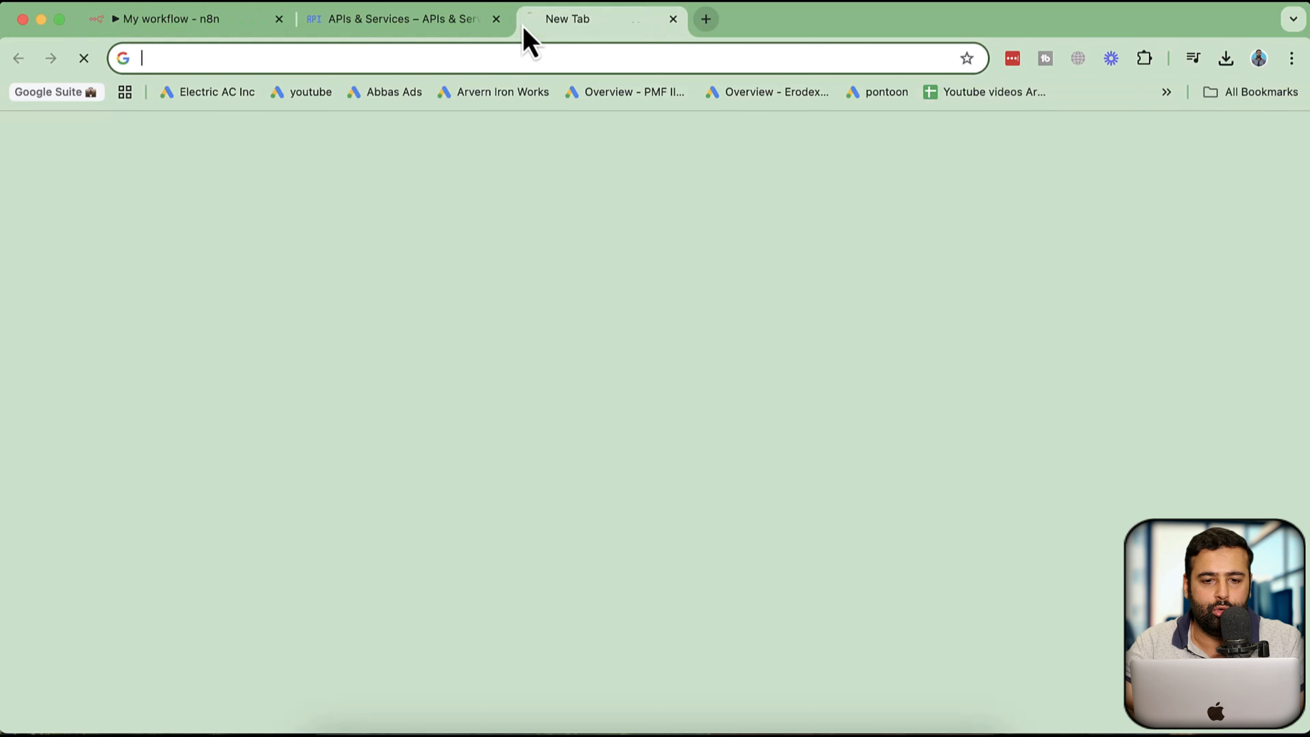
text(gmail)
key(Return)
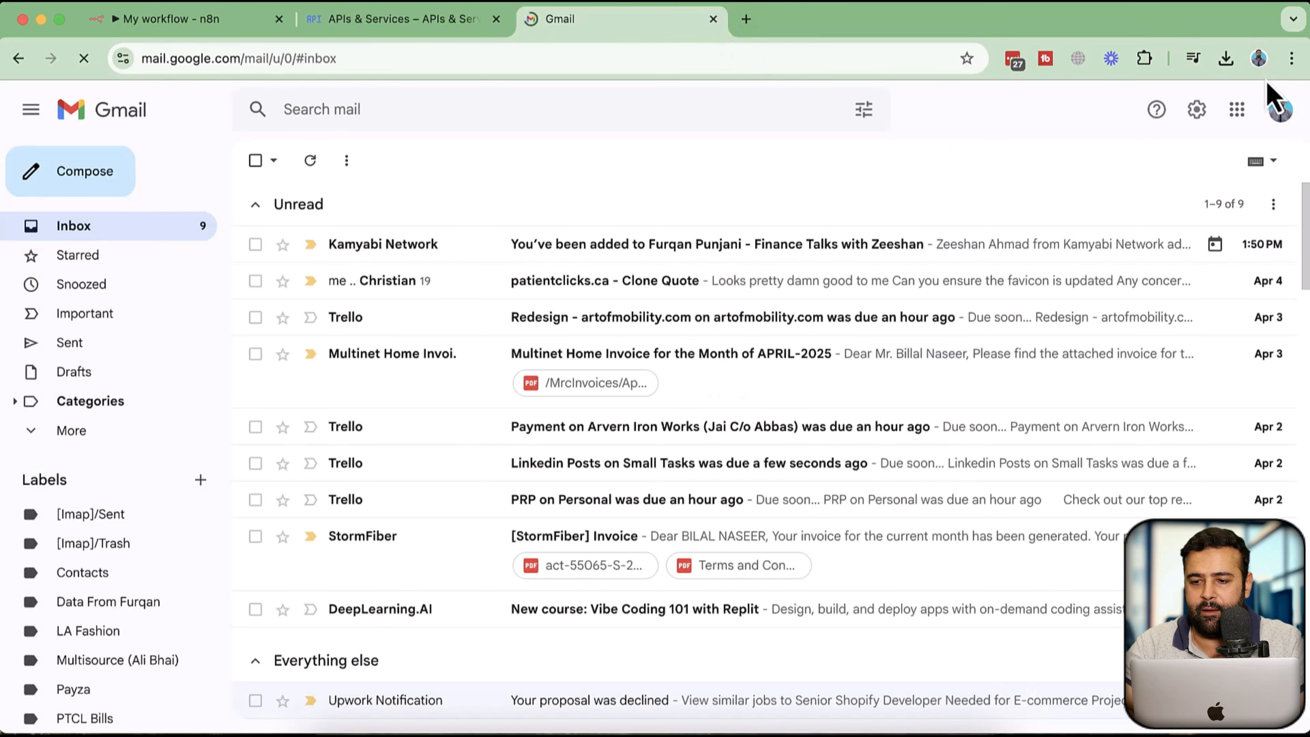
key(super+w)
Switch to the recipient's browser profile, open gmail.com, and check the inbox for the test email
click(1259, 59)
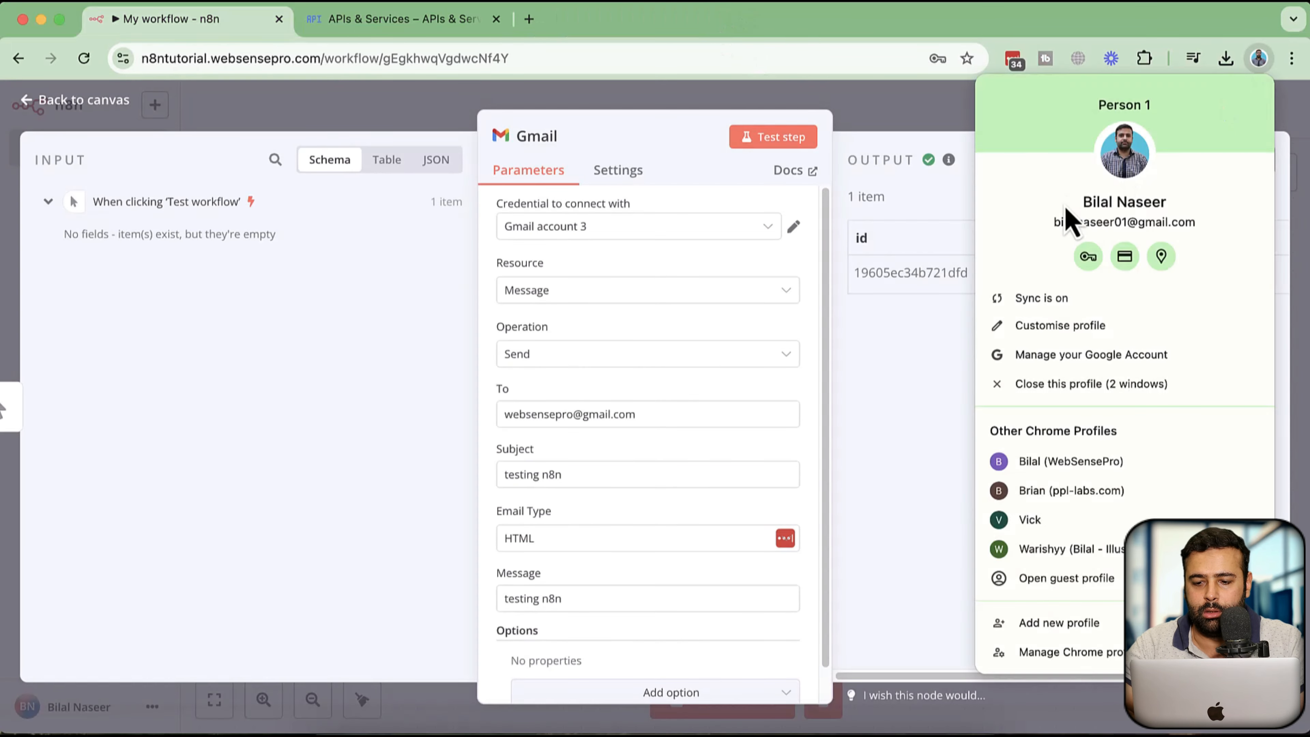
click(1091, 459)
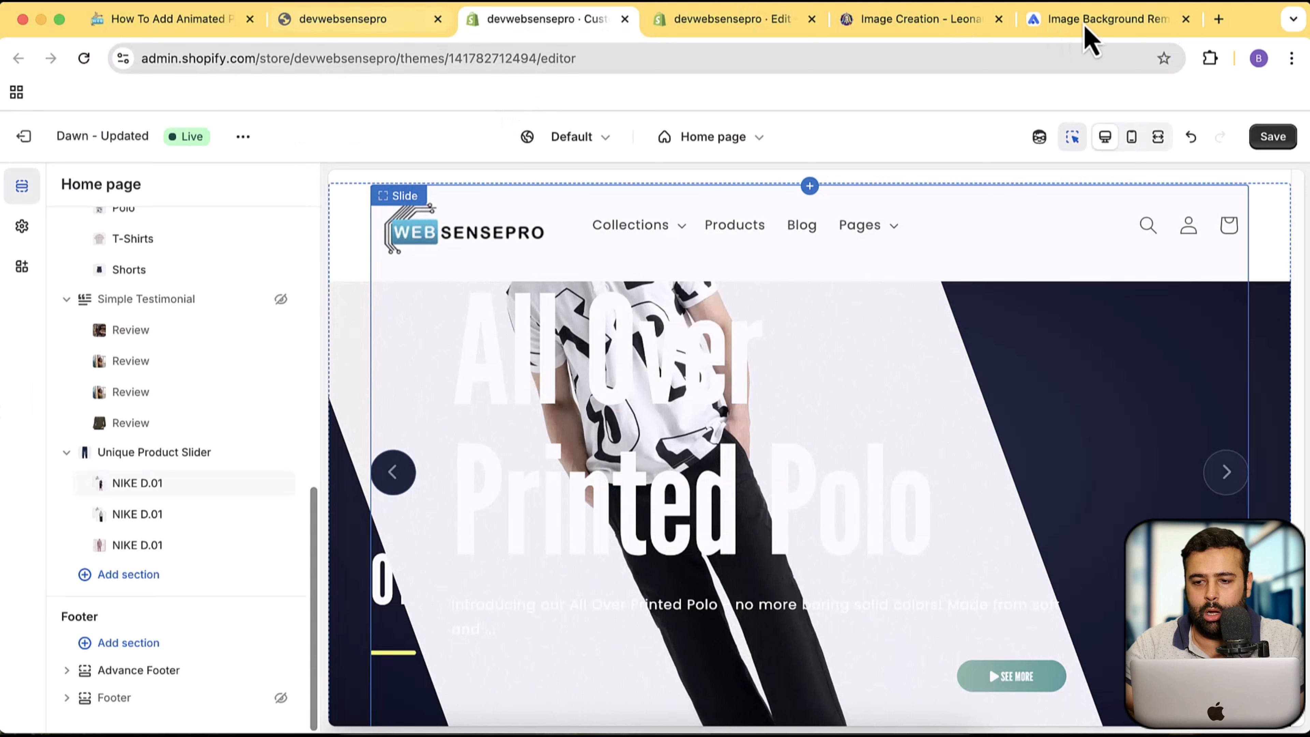
click(1219, 20)
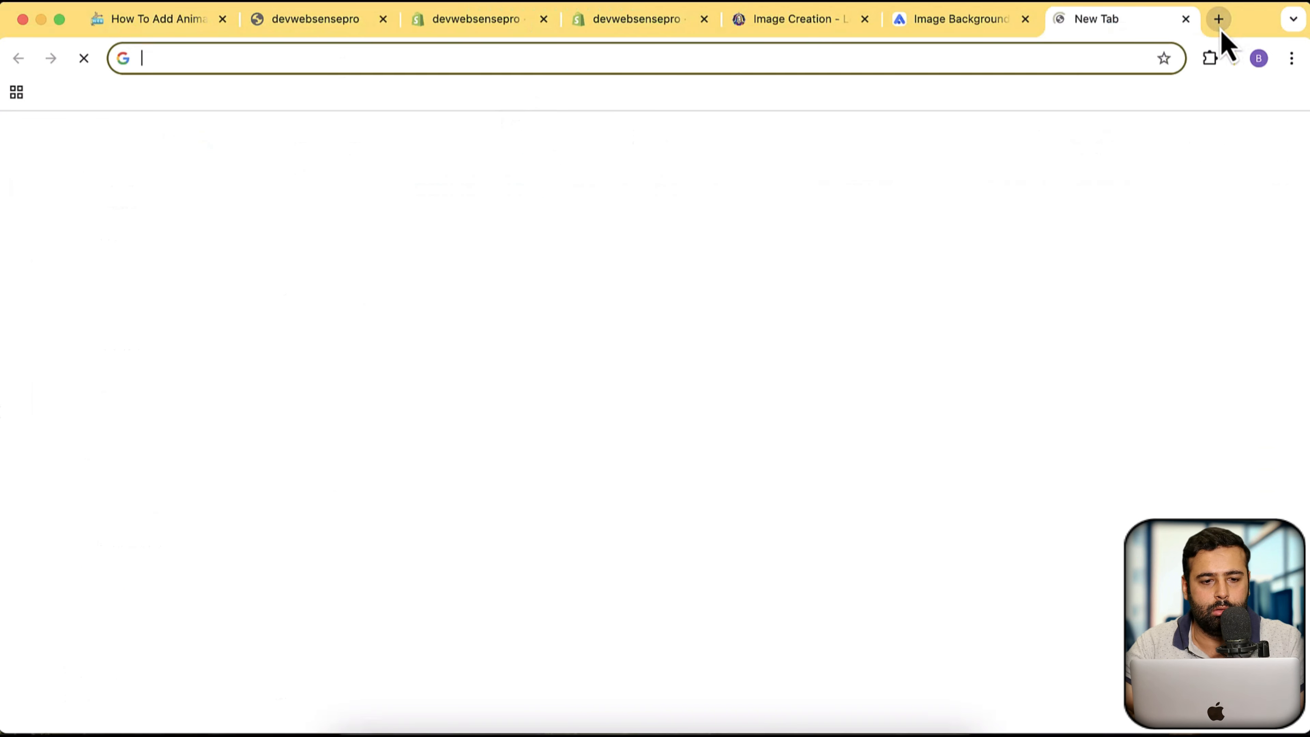
text(gmail.com)
key(Return)
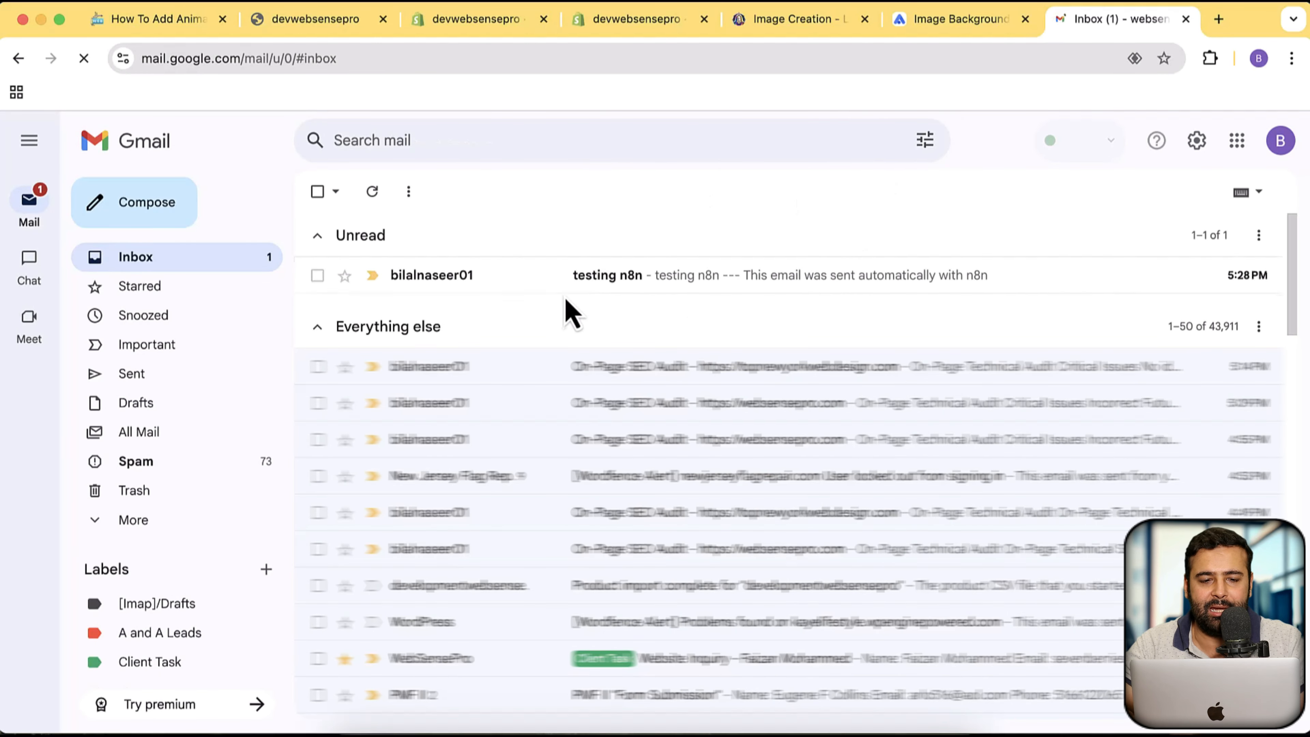
key(ctrl+Up)
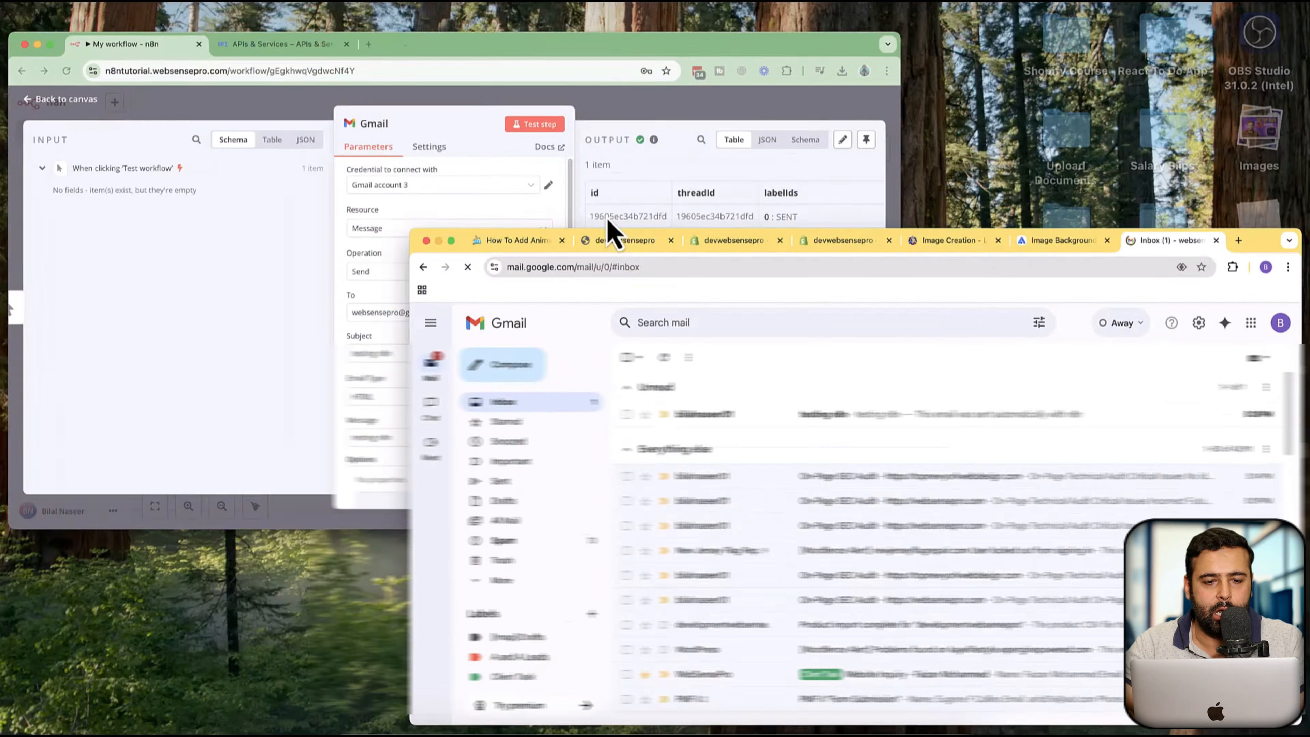
Return to the workflow canvas and add a Google Drive node by searching for drive
click(366, 184)
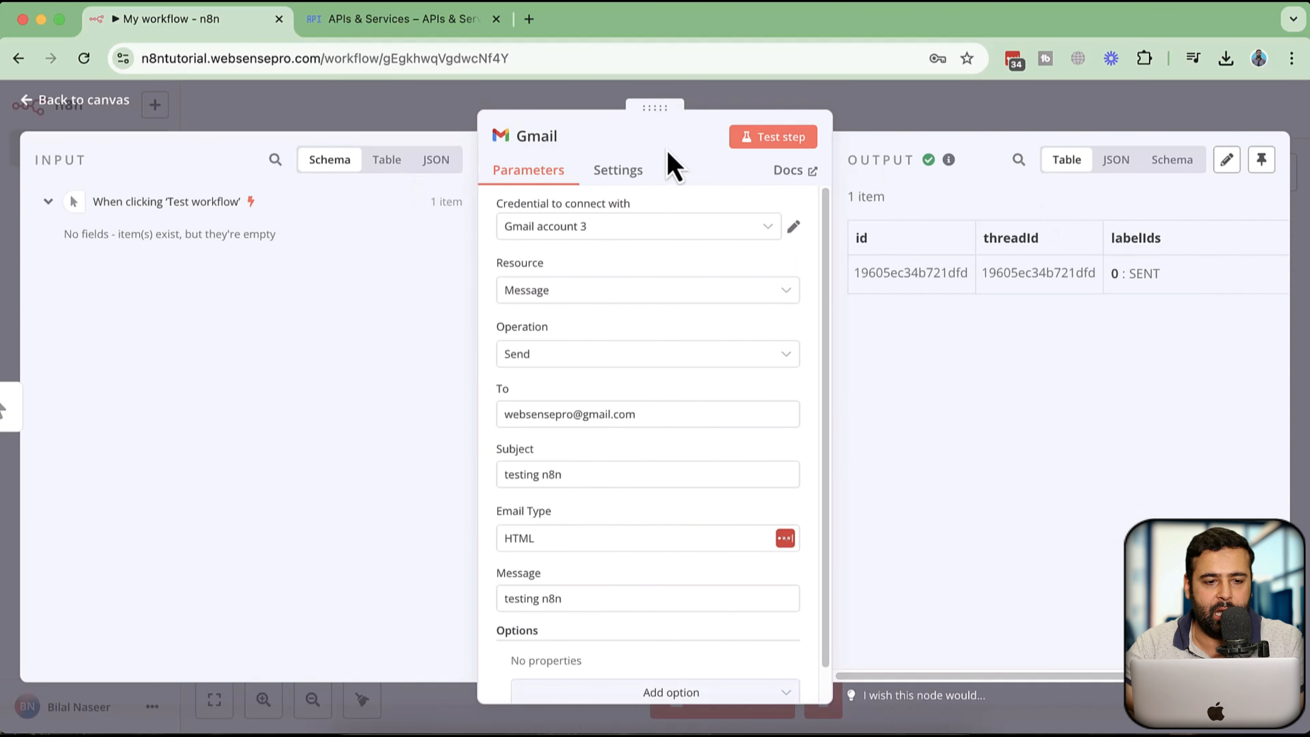
click(84, 100)
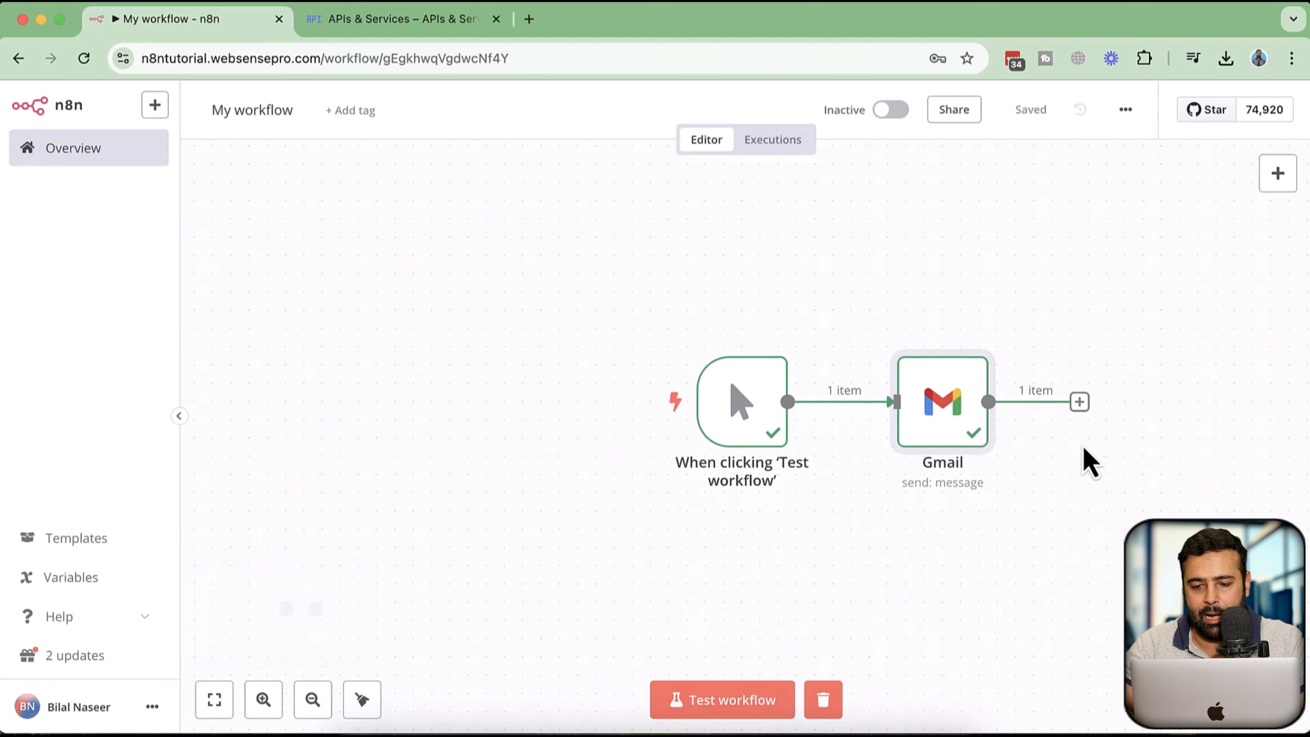
click(1277, 176)
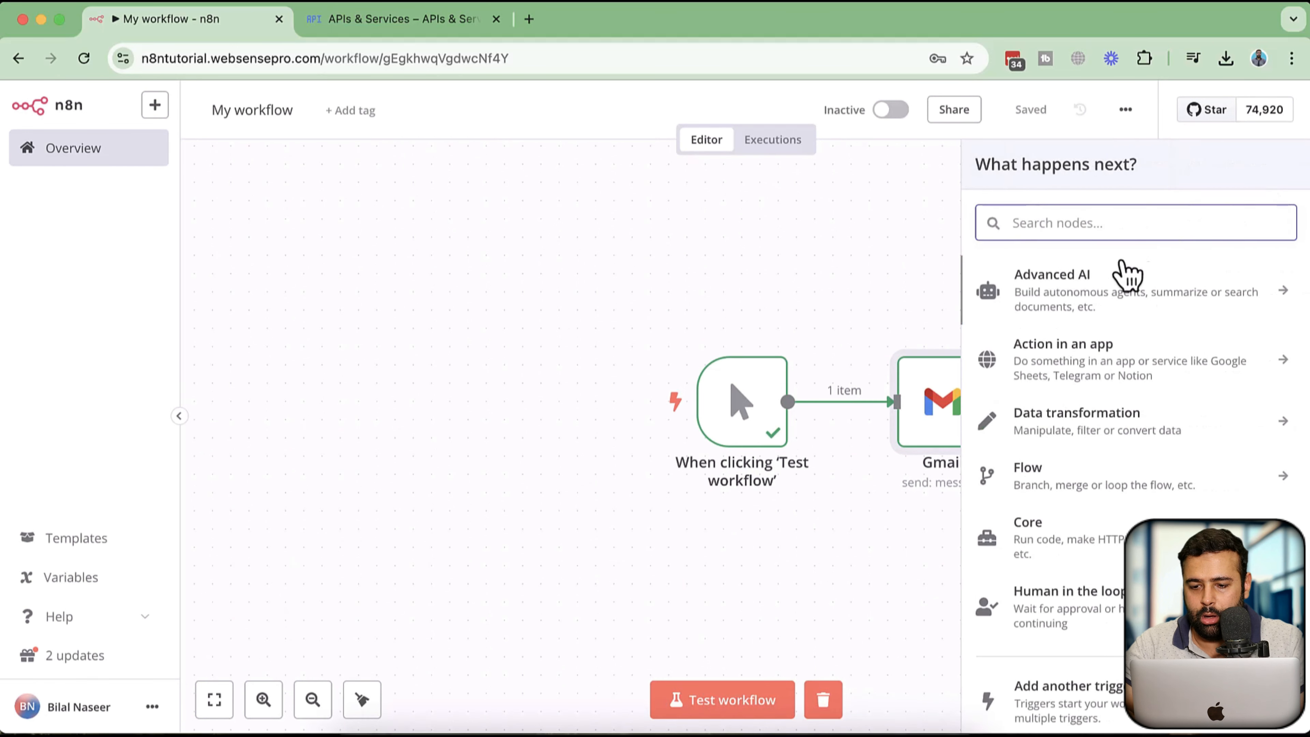
text(gm)
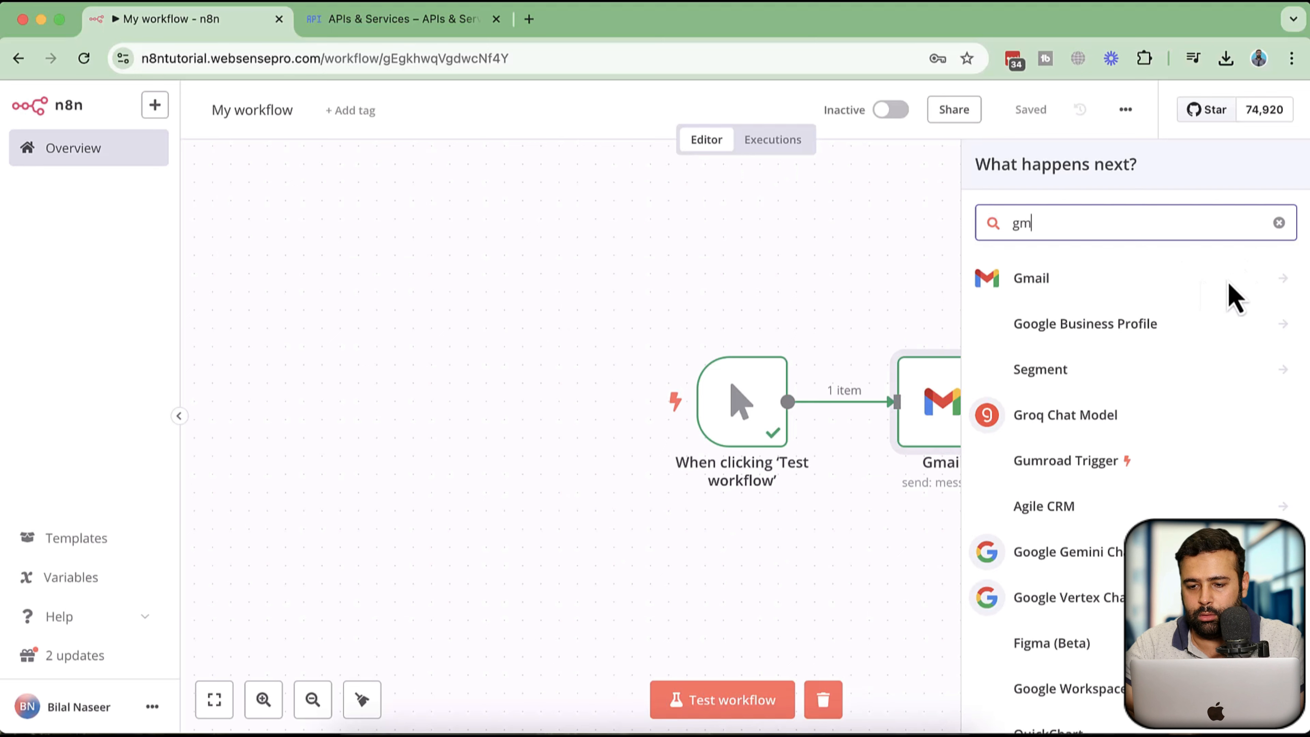
key(BackSpace)
key(BackSpace)
text(drive)
click(1092, 324)
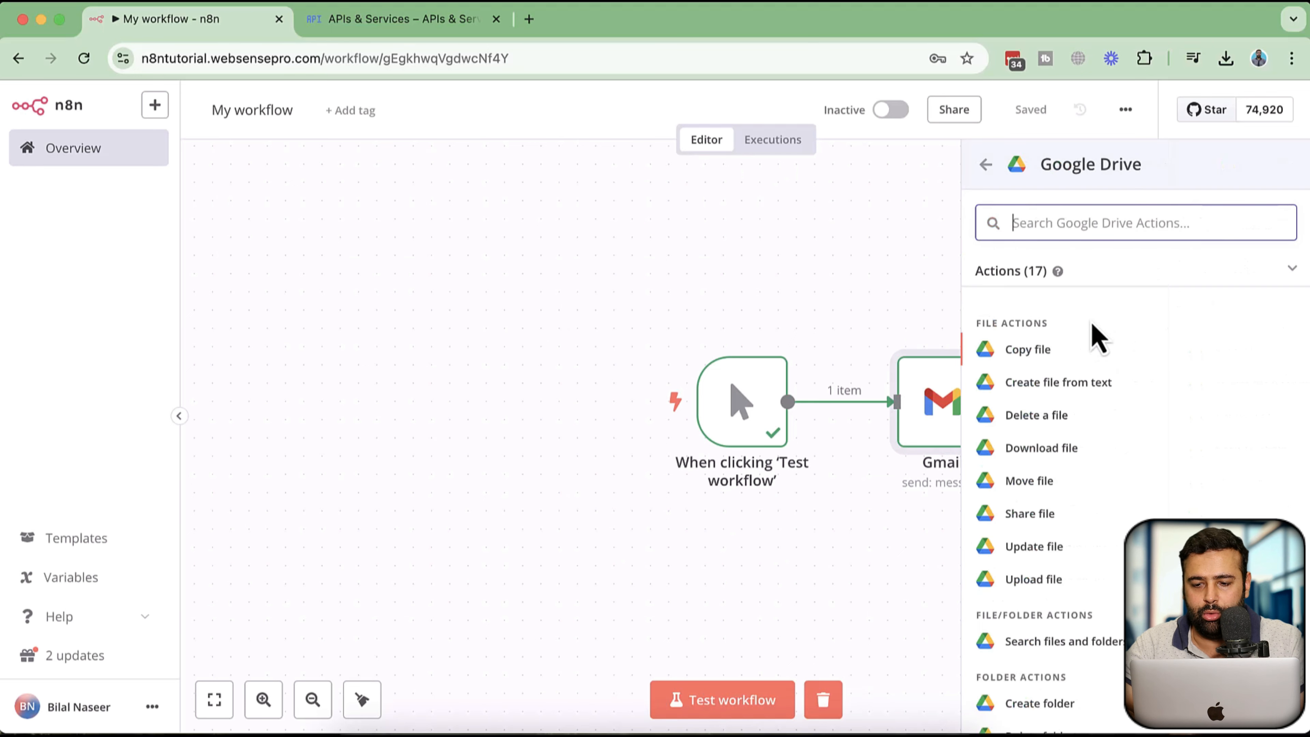
Choose the Copy file action for the new Google Drive node
scroll(1213, 398, down, 5)
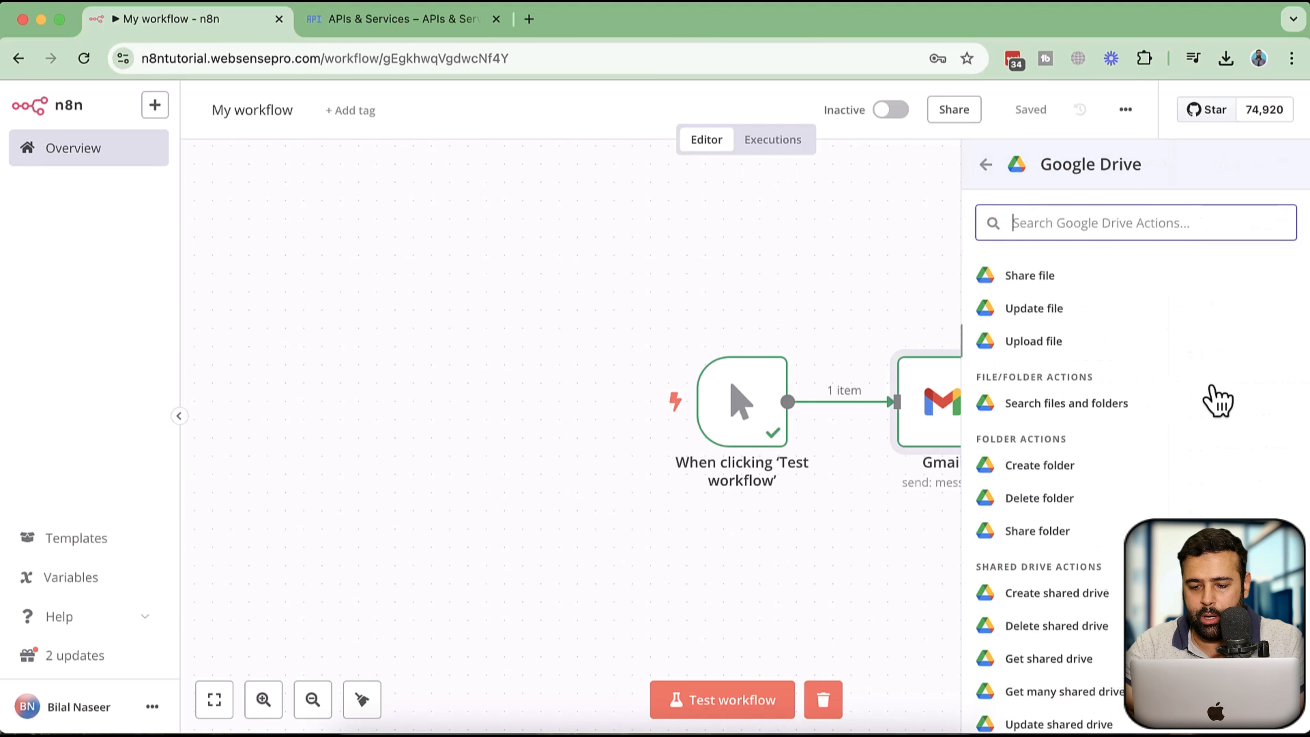
scroll(1186, 449, down, 2)
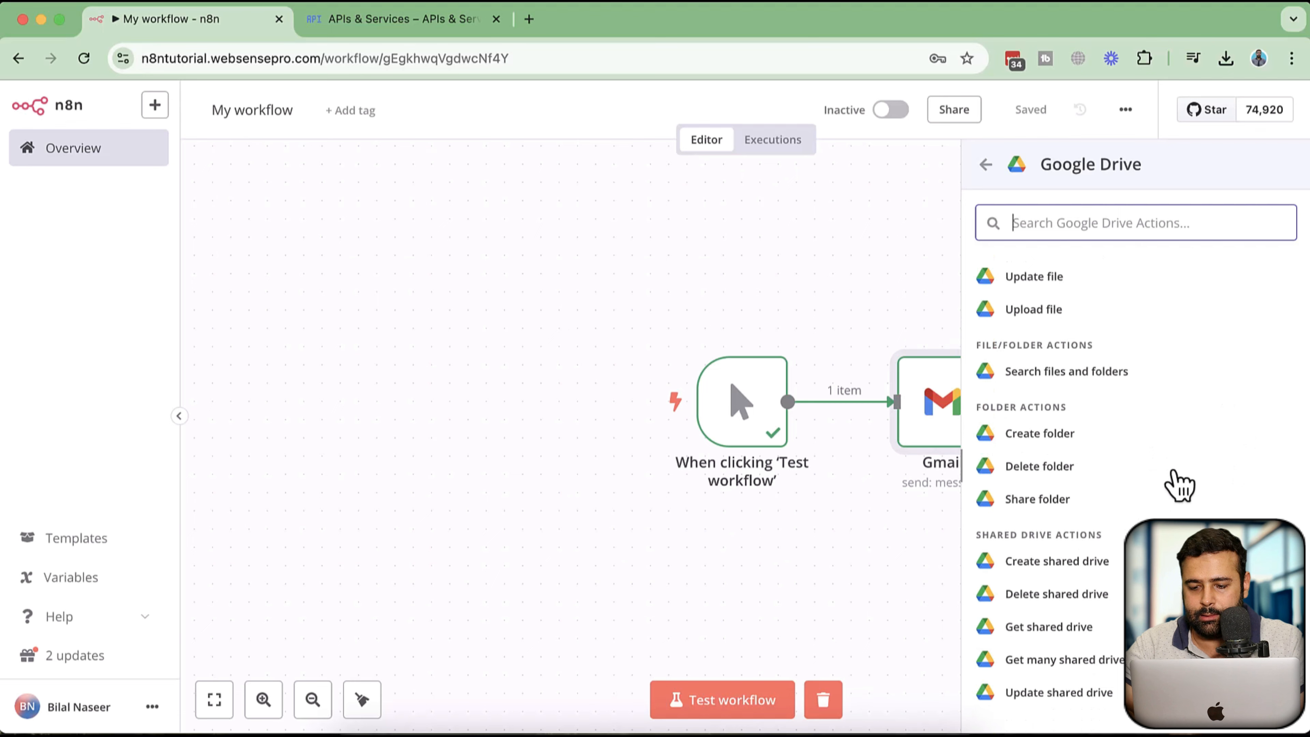
scroll(1178, 483, up, 3)
scroll(1180, 485, up, 3)
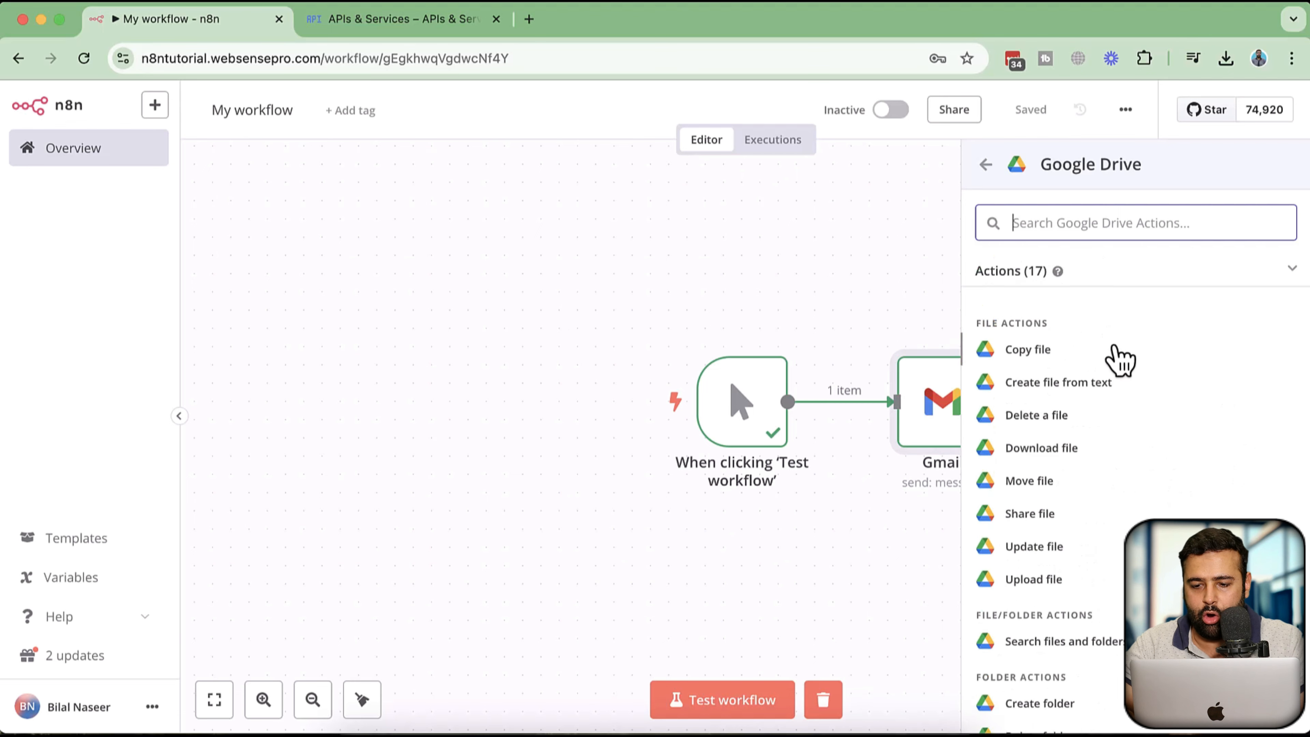
click(1119, 361)
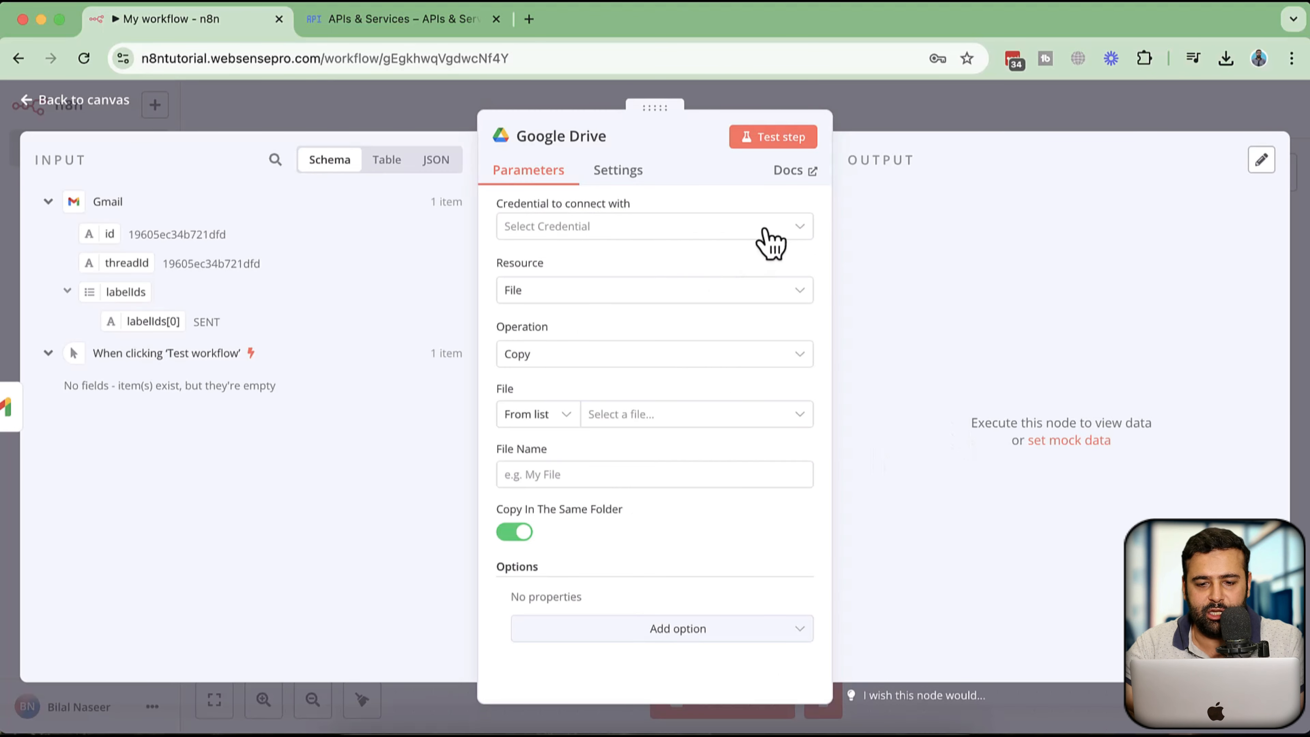
click(770, 234)
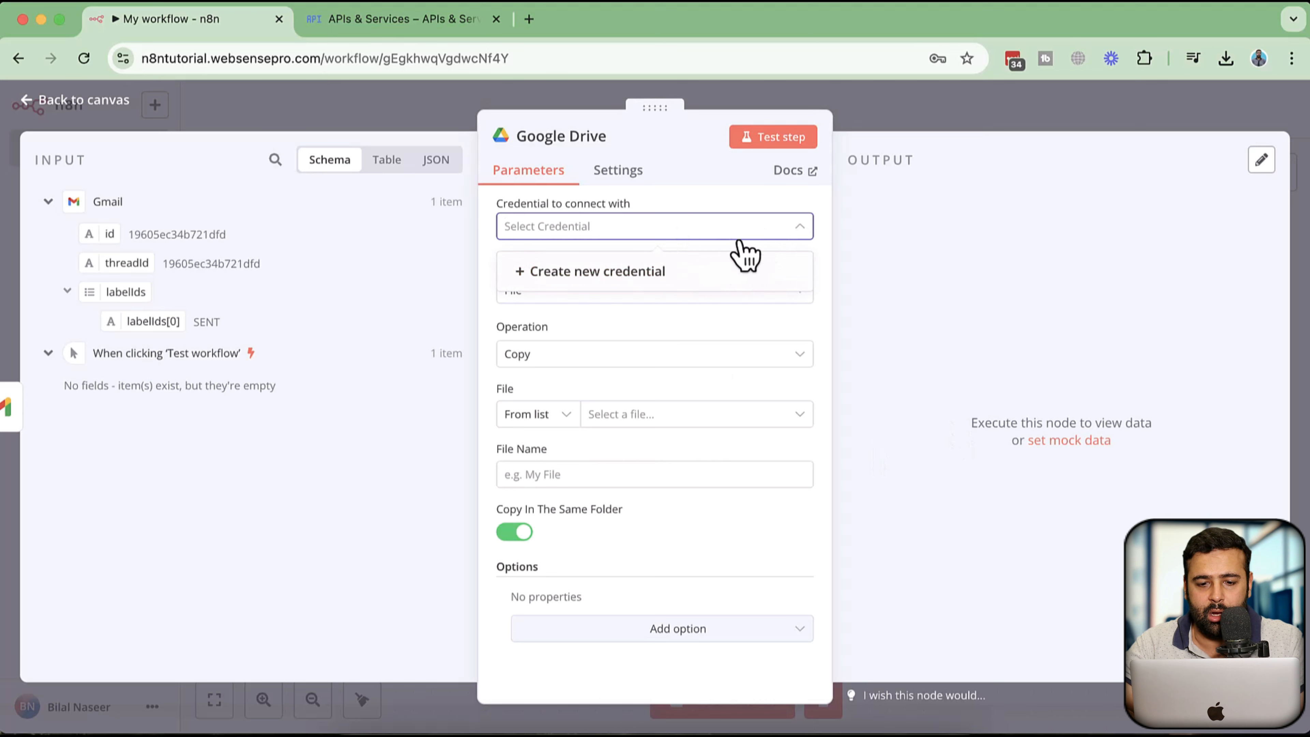
click(701, 230)
click(686, 238)
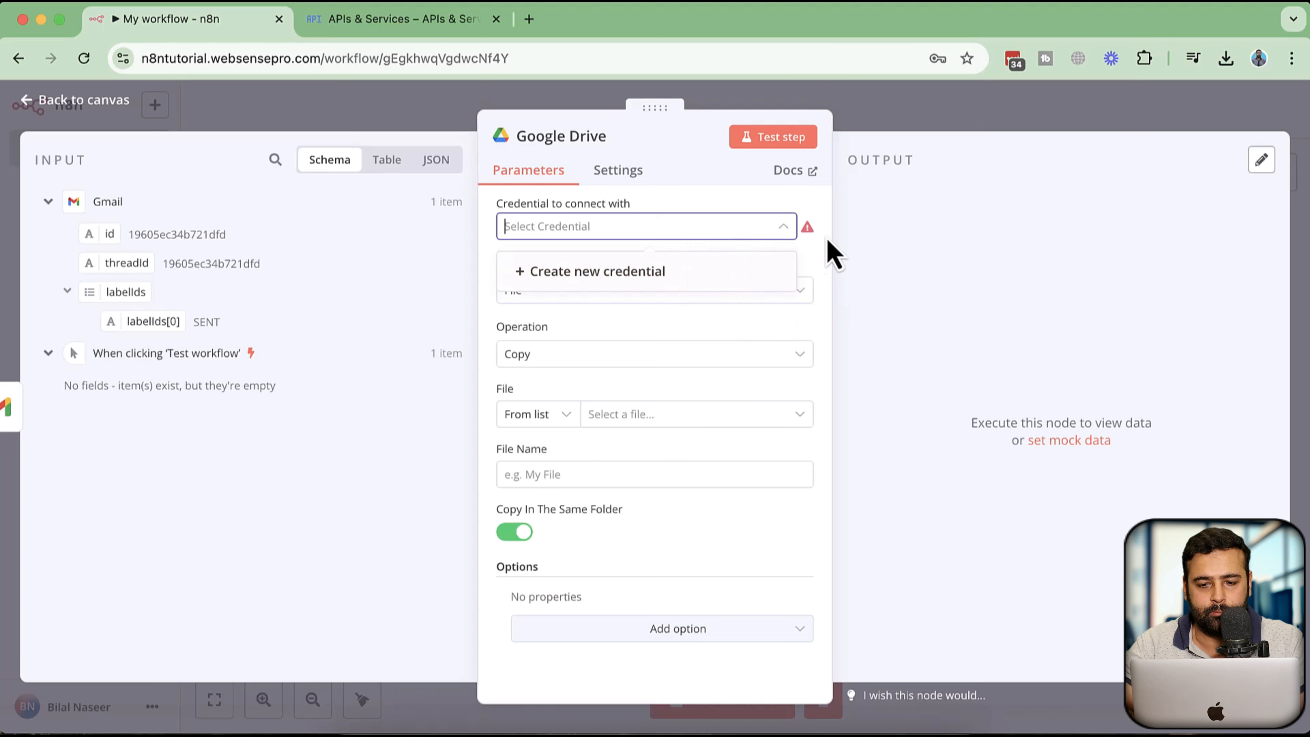
click(835, 249)
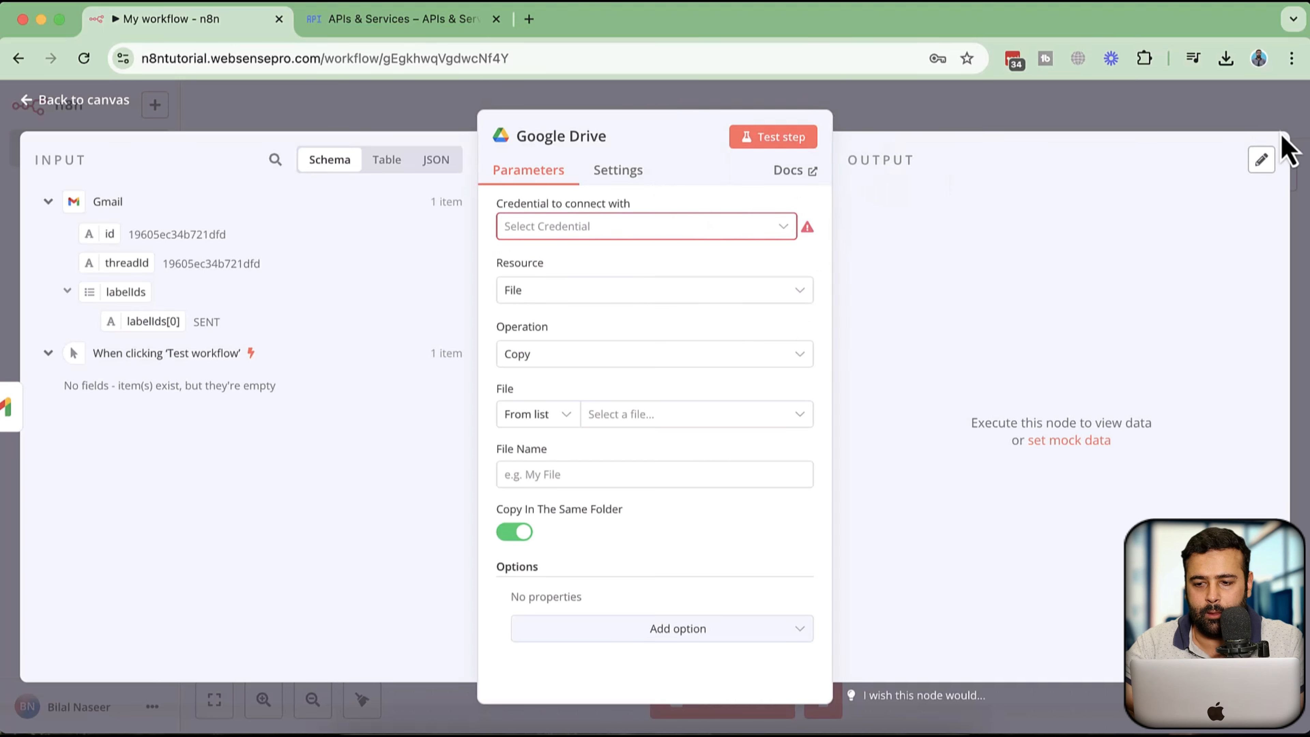
Return to the workflow canvas and save the workflow
click(51, 102)
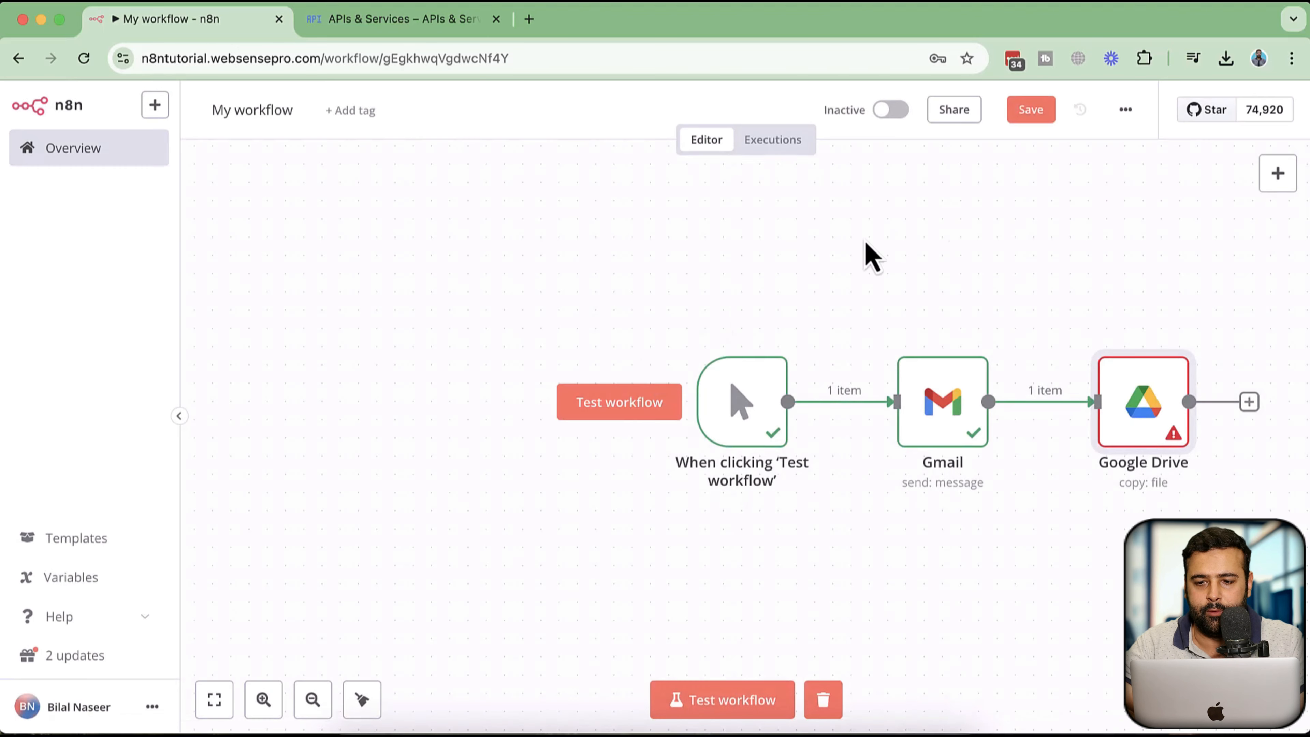
click(1029, 121)
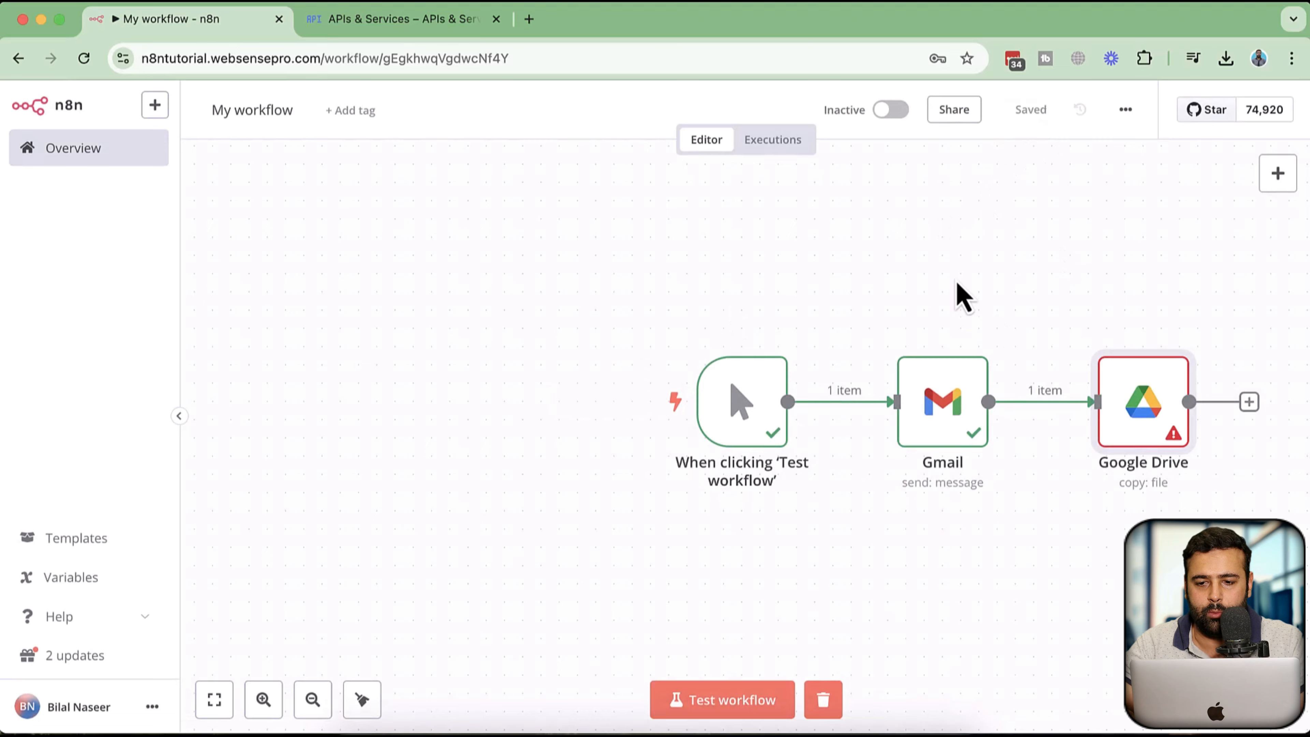
Reopen the Google Drive node and start creating a new Google Drive credential
scroll(955, 282, right, 4)
double_click(941, 420)
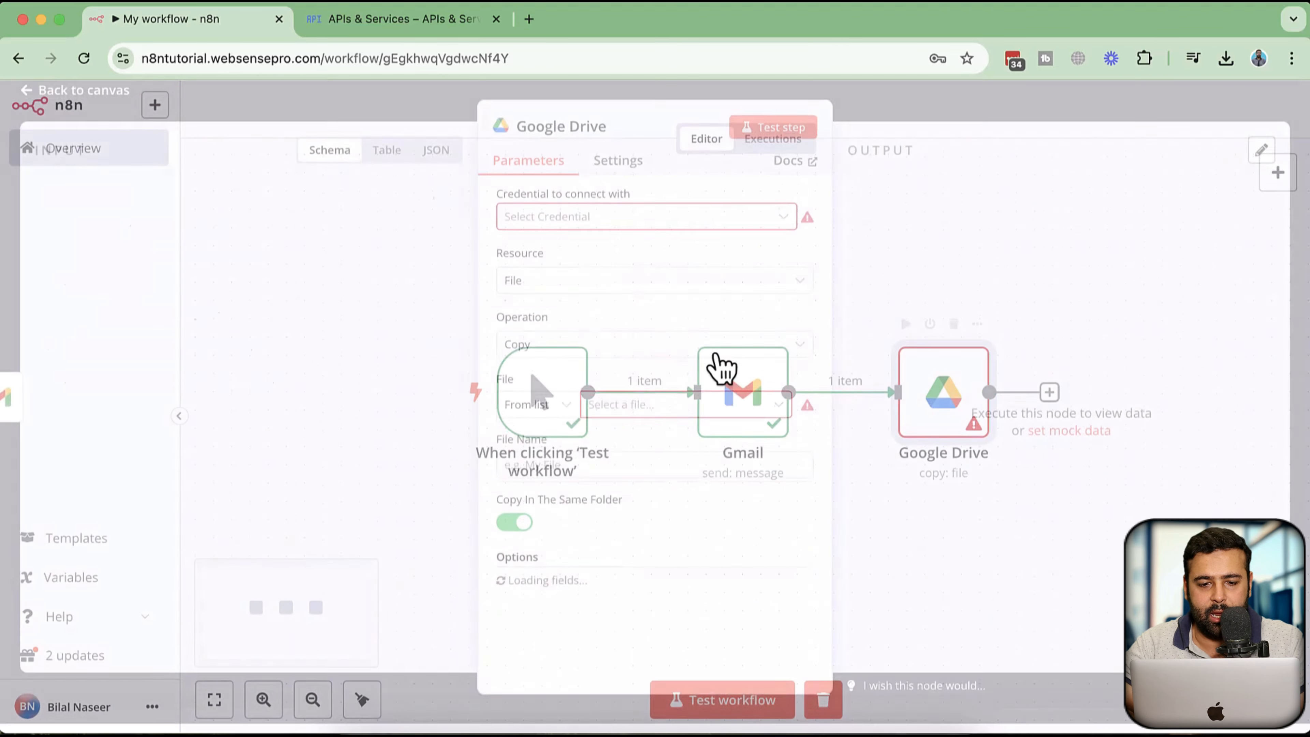
click(681, 233)
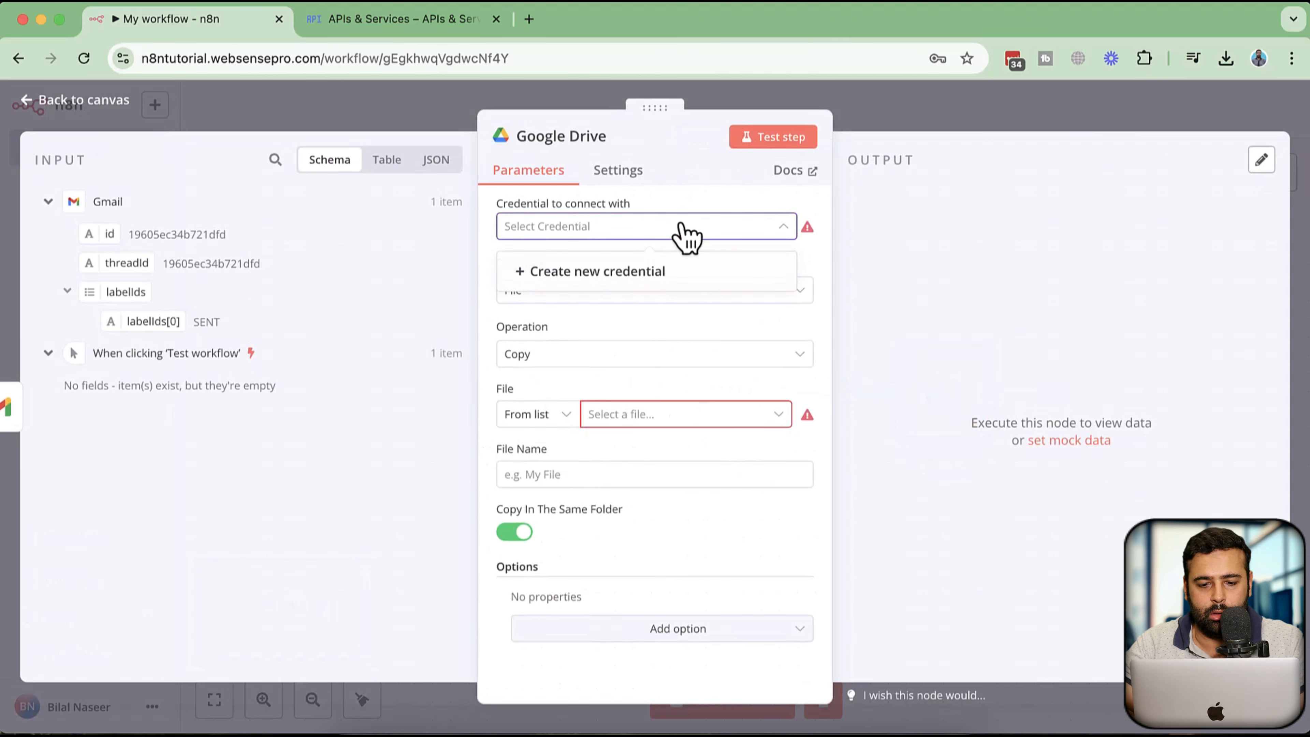
click(691, 272)
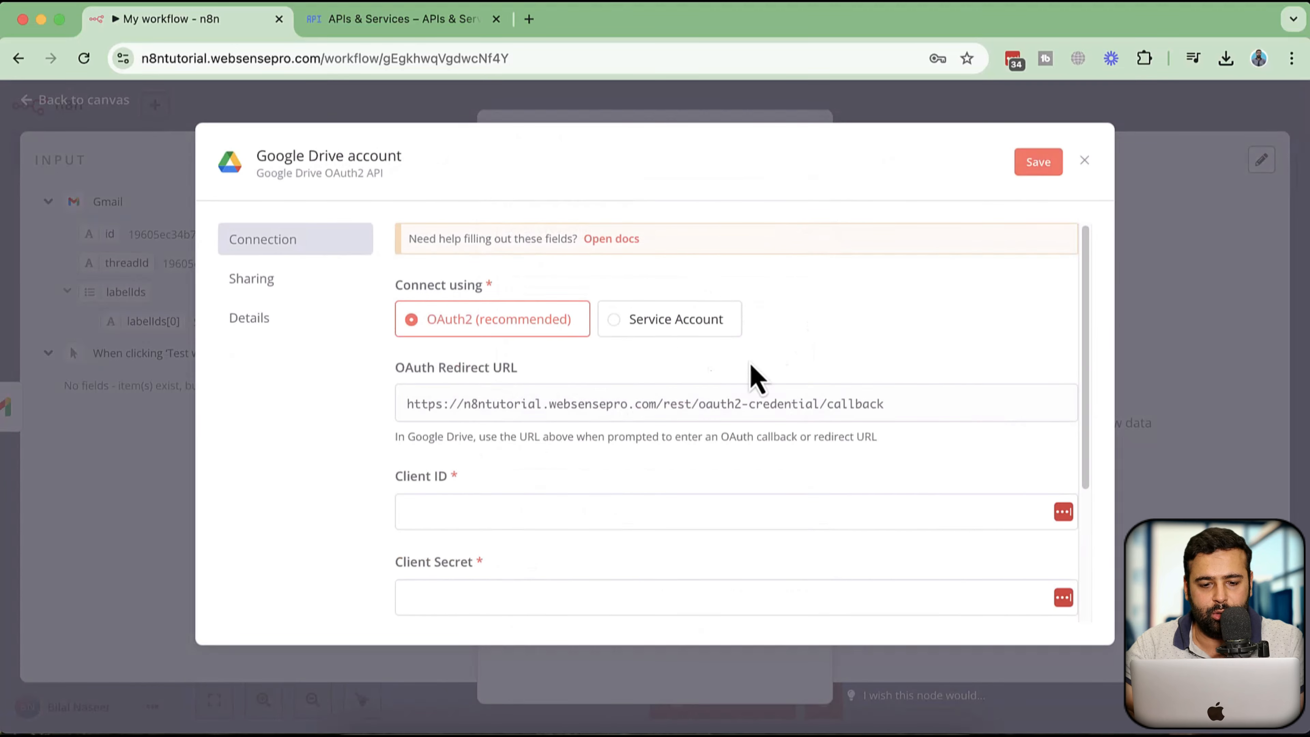
scroll(845, 320, down, 5)
scroll(725, 374, up, 2)
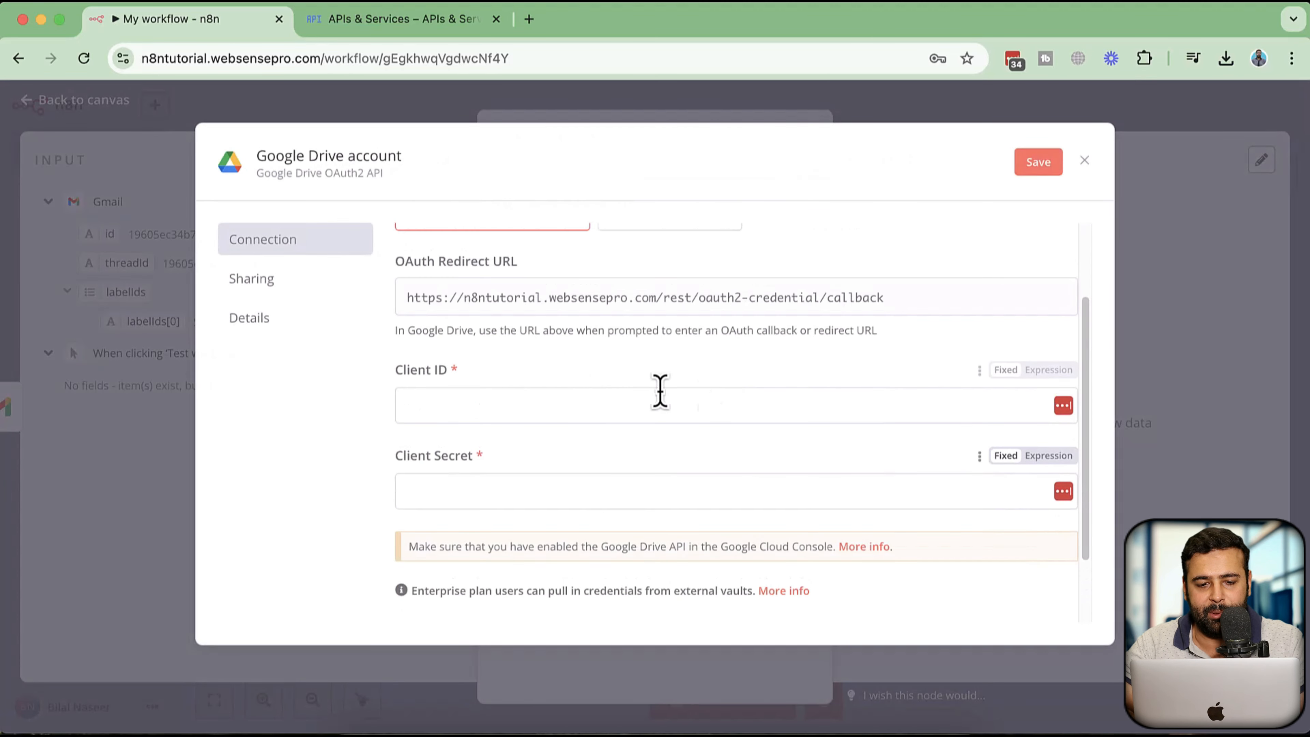
Copy the Client ID of the OAuth web client from Google Cloud credentials into the credential's Client ID field
click(397, 21)
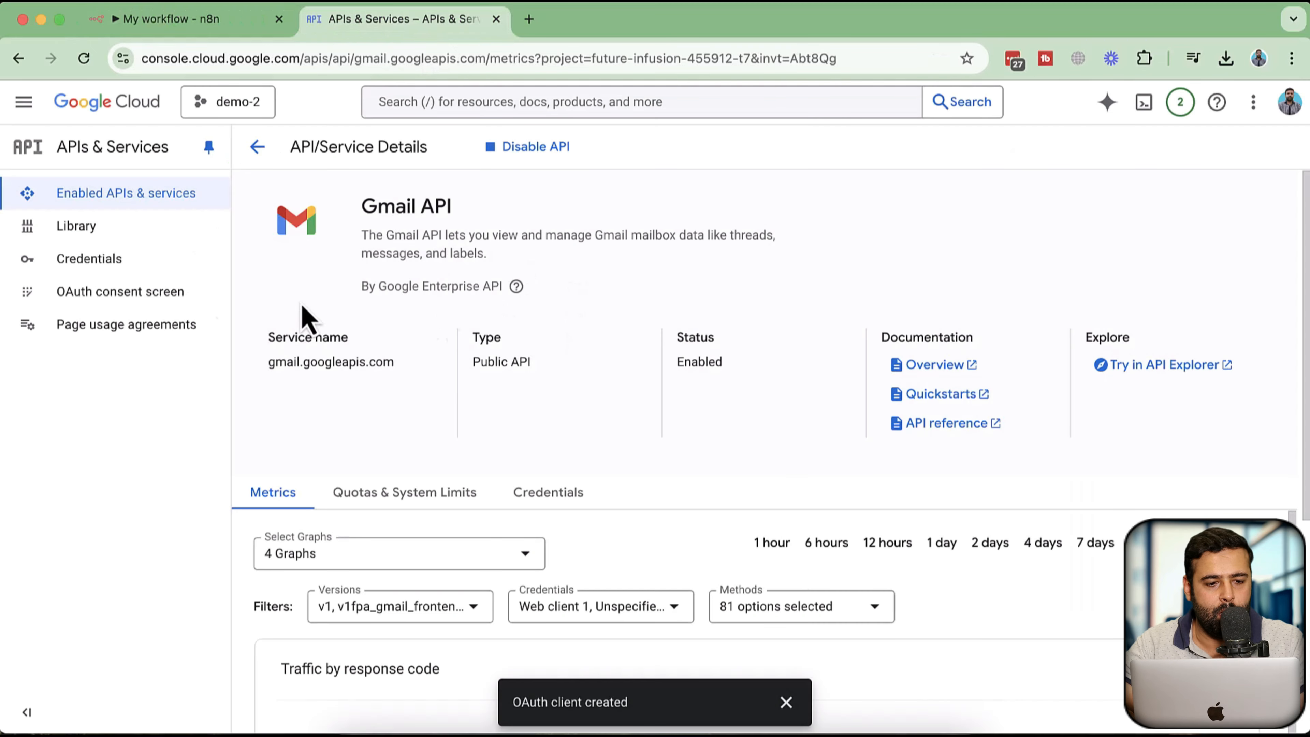
click(154, 266)
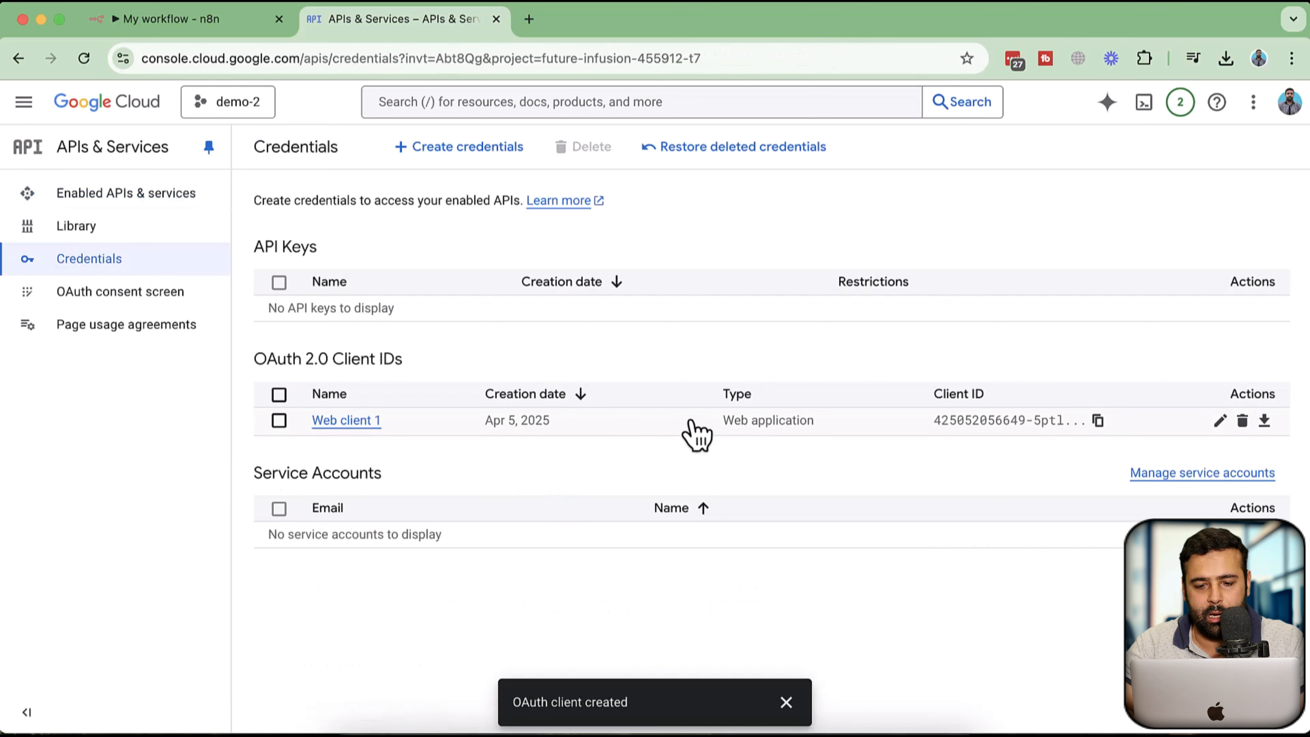
click(1220, 421)
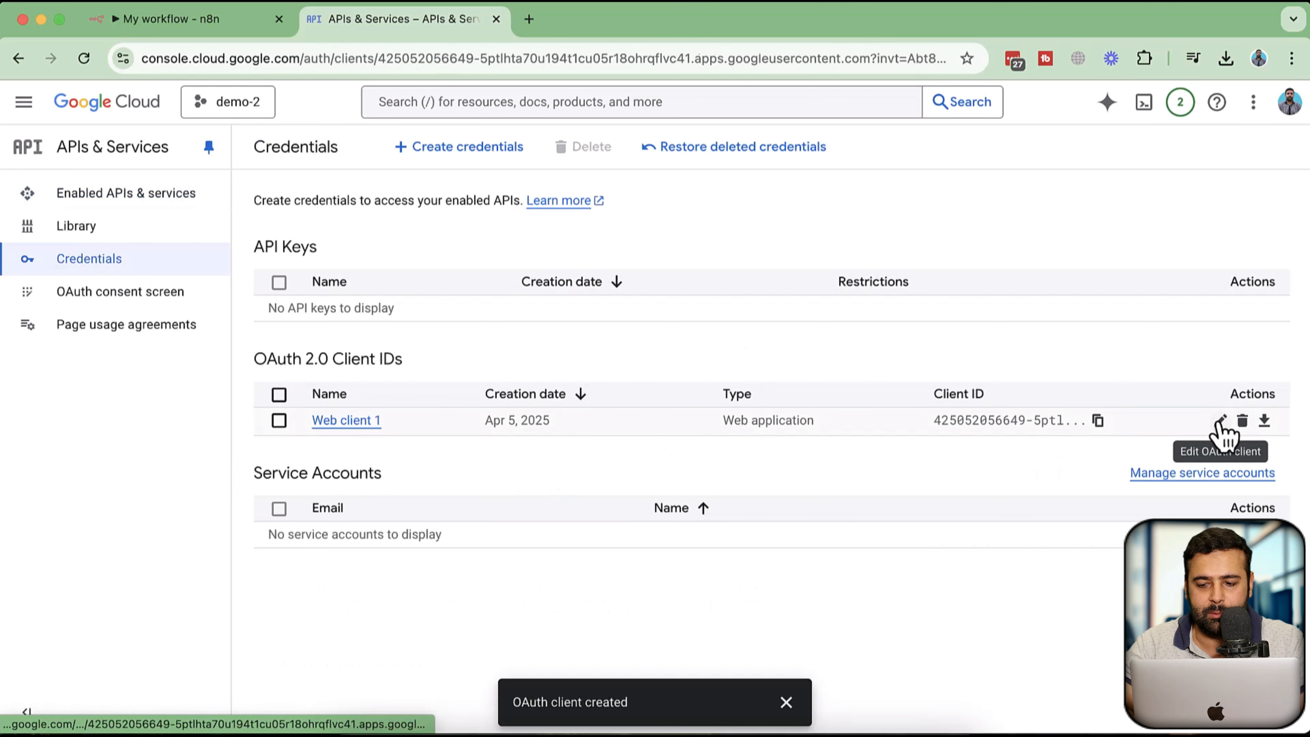
drag(1089, 322, 521, 161)
click(207, 21)
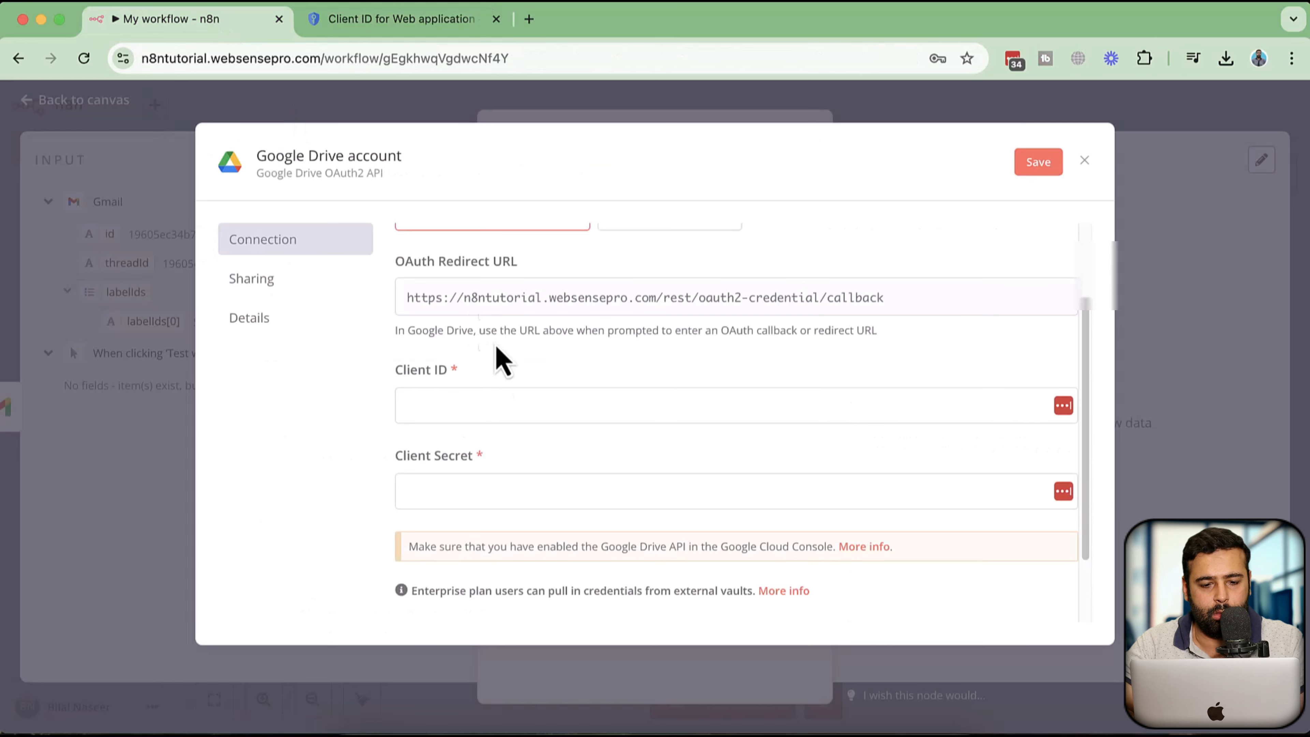
click(473, 403)
key(super+v)
Copy the OAuth client secret from Google Cloud and paste it into the credential's Client Secret field
click(397, 23)
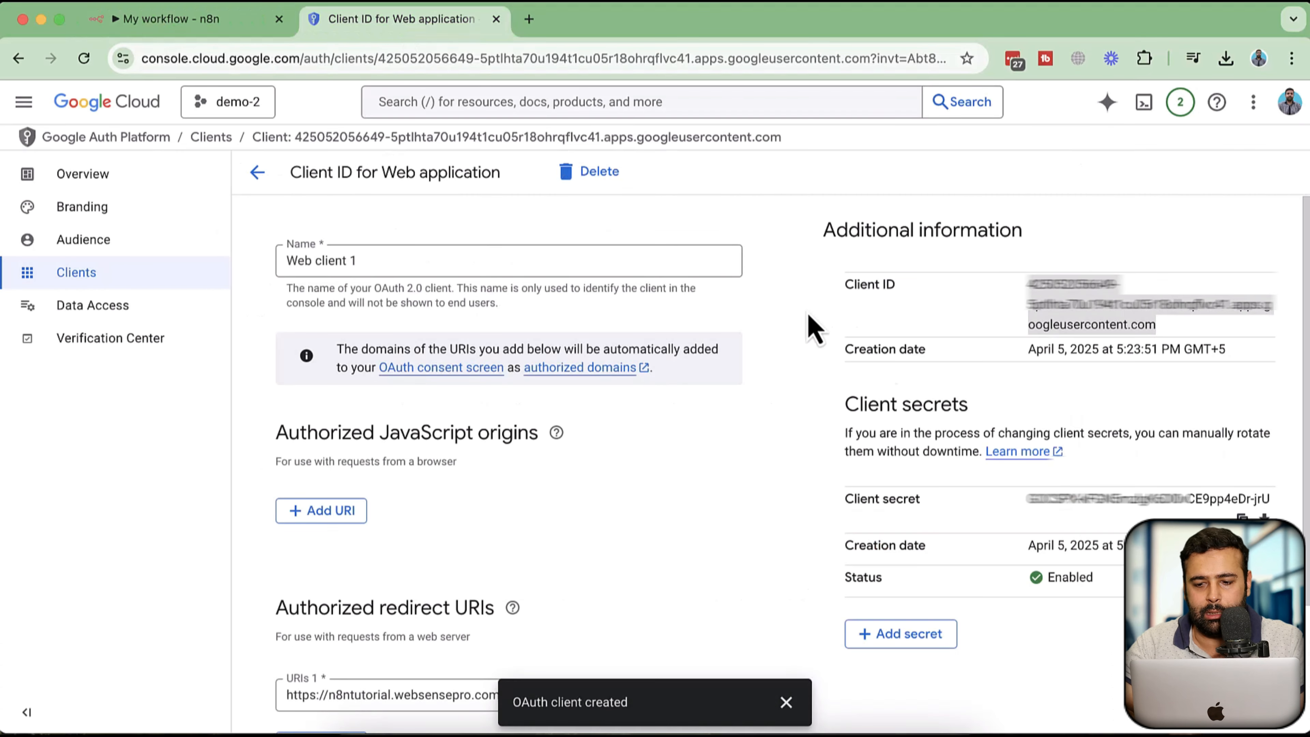
triple_click(1070, 500)
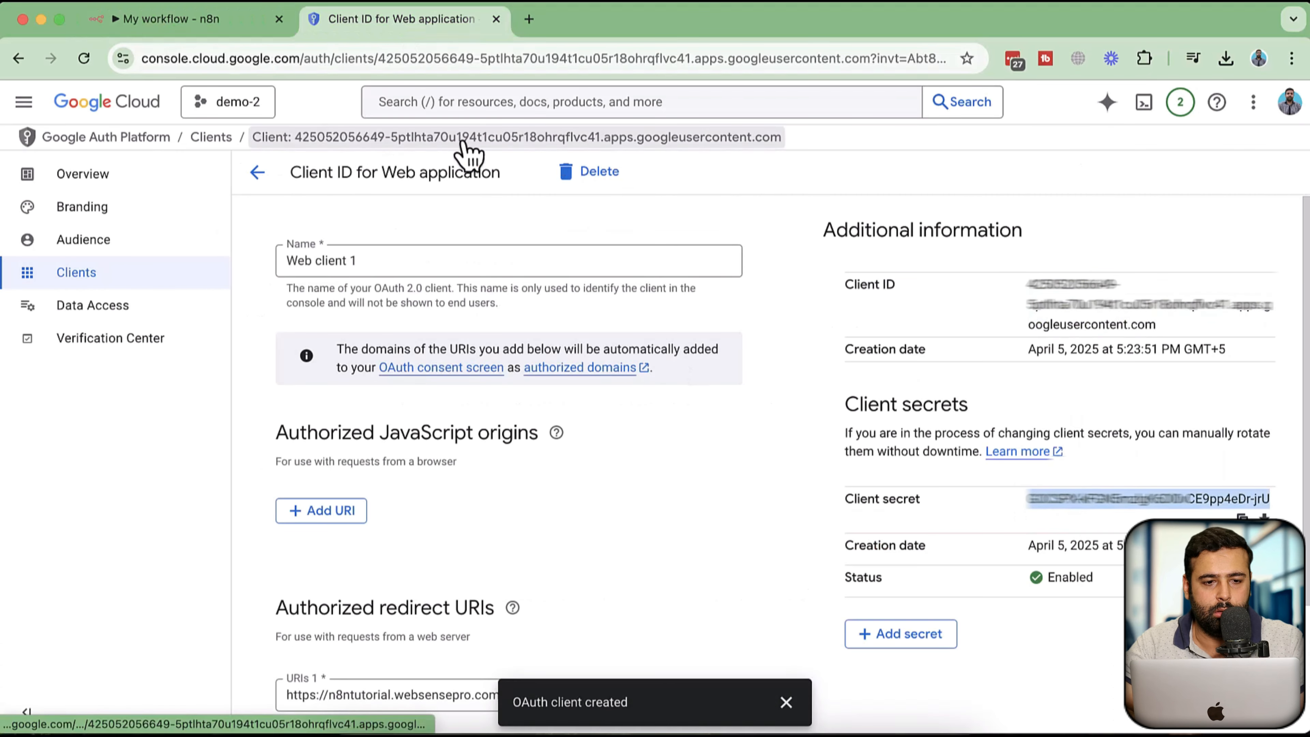
click(213, 23)
click(492, 494)
key(super+v)
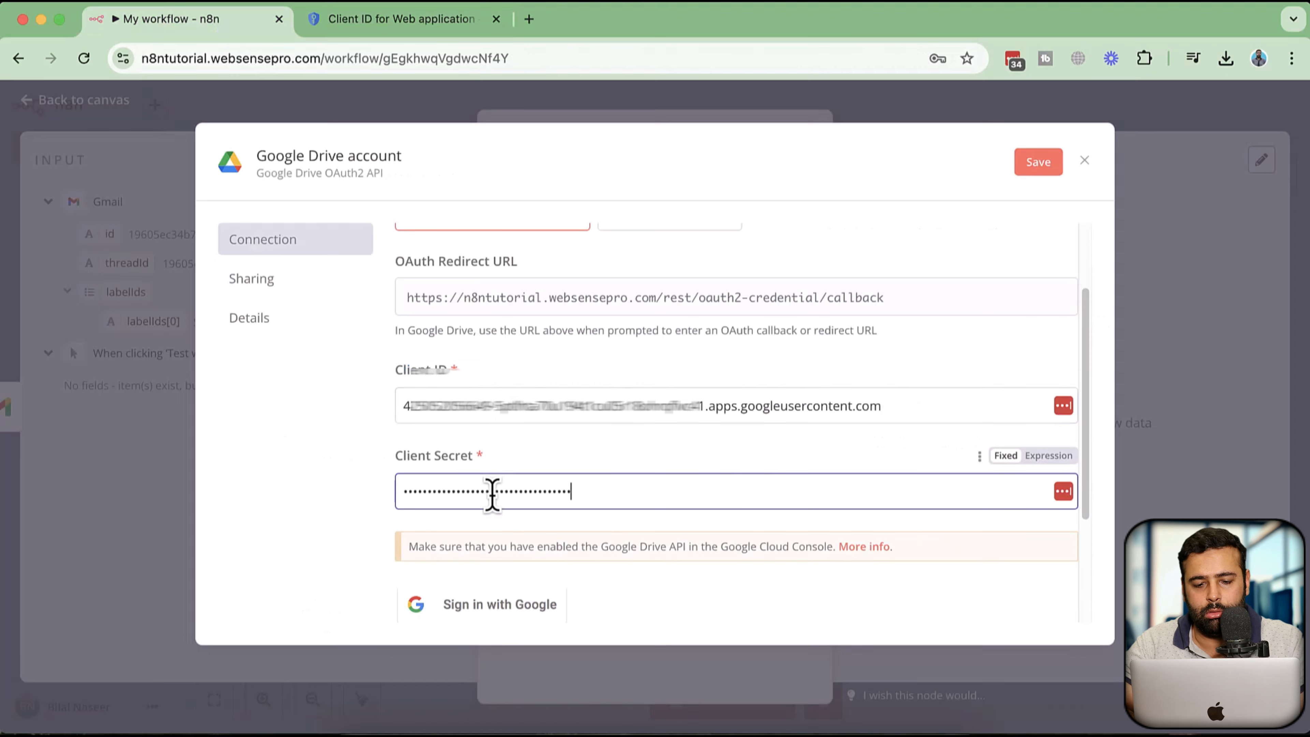
Save the Google Drive credential
scroll(755, 476, down, 3)
scroll(752, 439, up, 5)
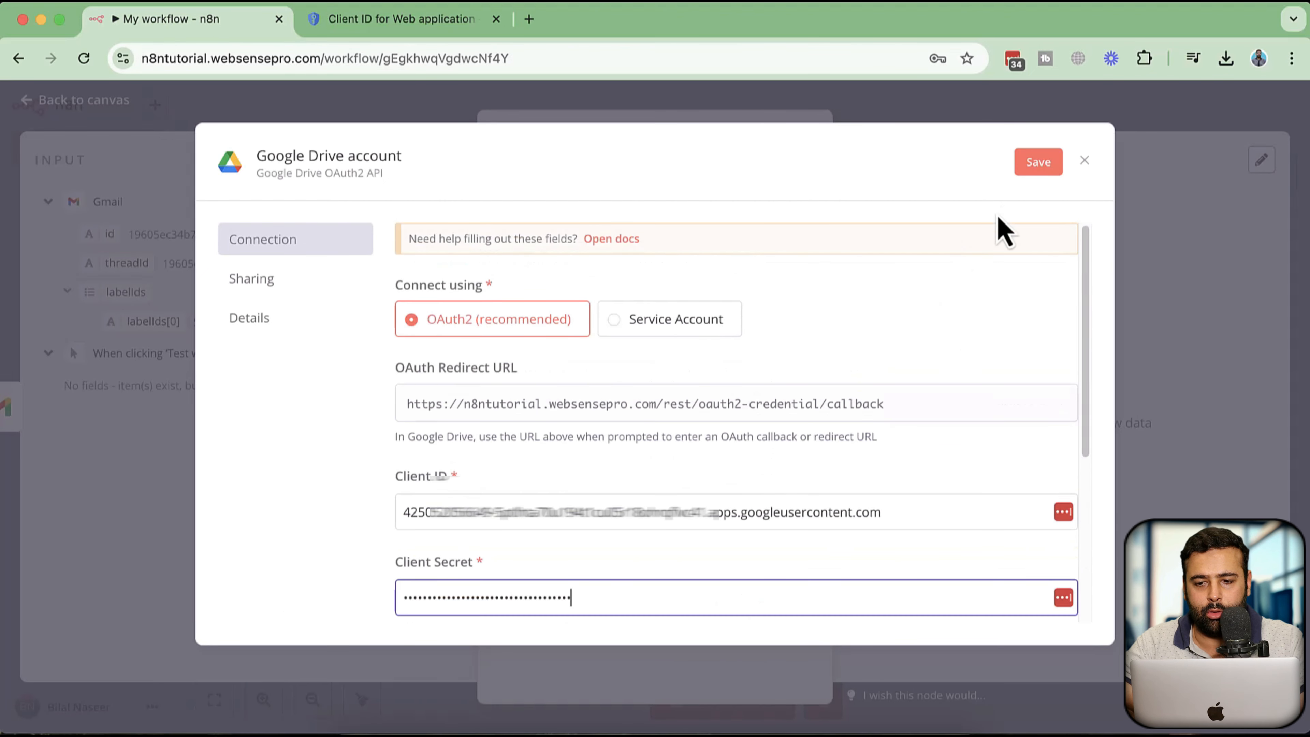
click(1036, 163)
scroll(900, 328, down, 2)
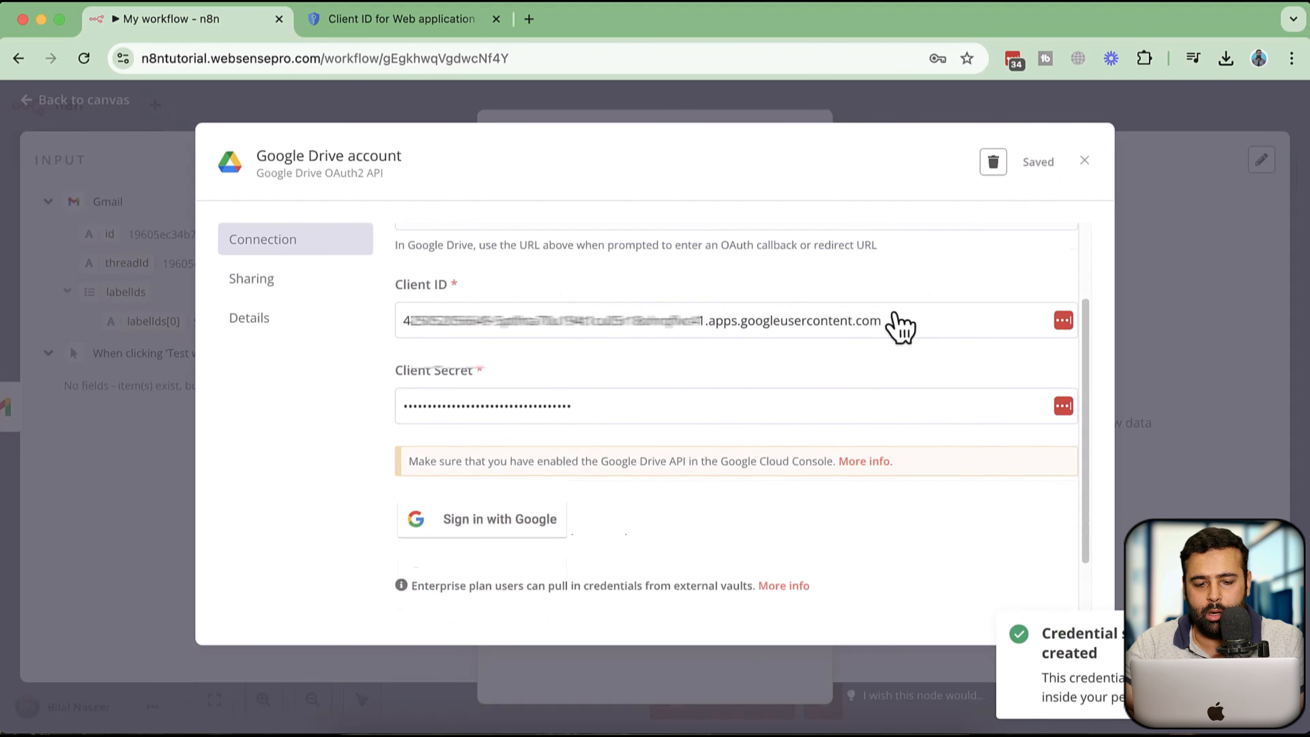
scroll(899, 328, down, 1)
Enable the Google Drive API by searching for drive in the Google Cloud API Library
click(401, 21)
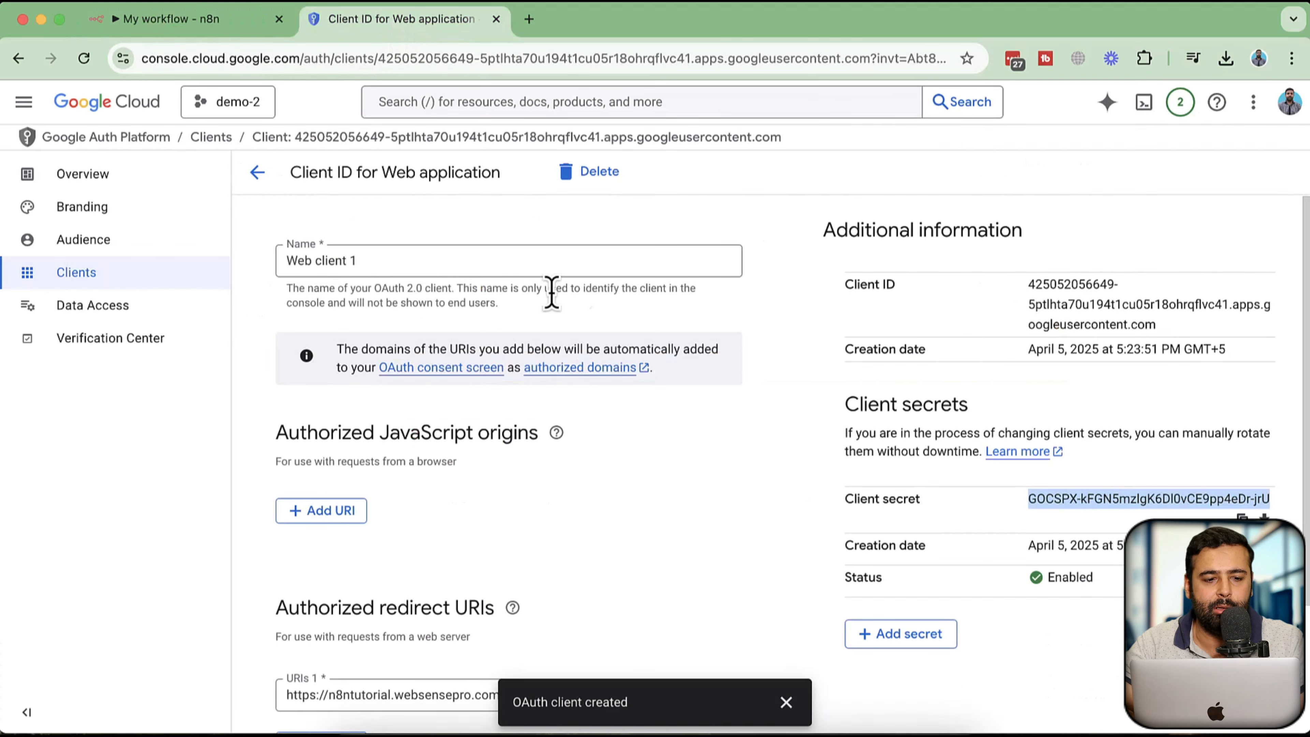
click(24, 102)
mouse_move(118, 356)
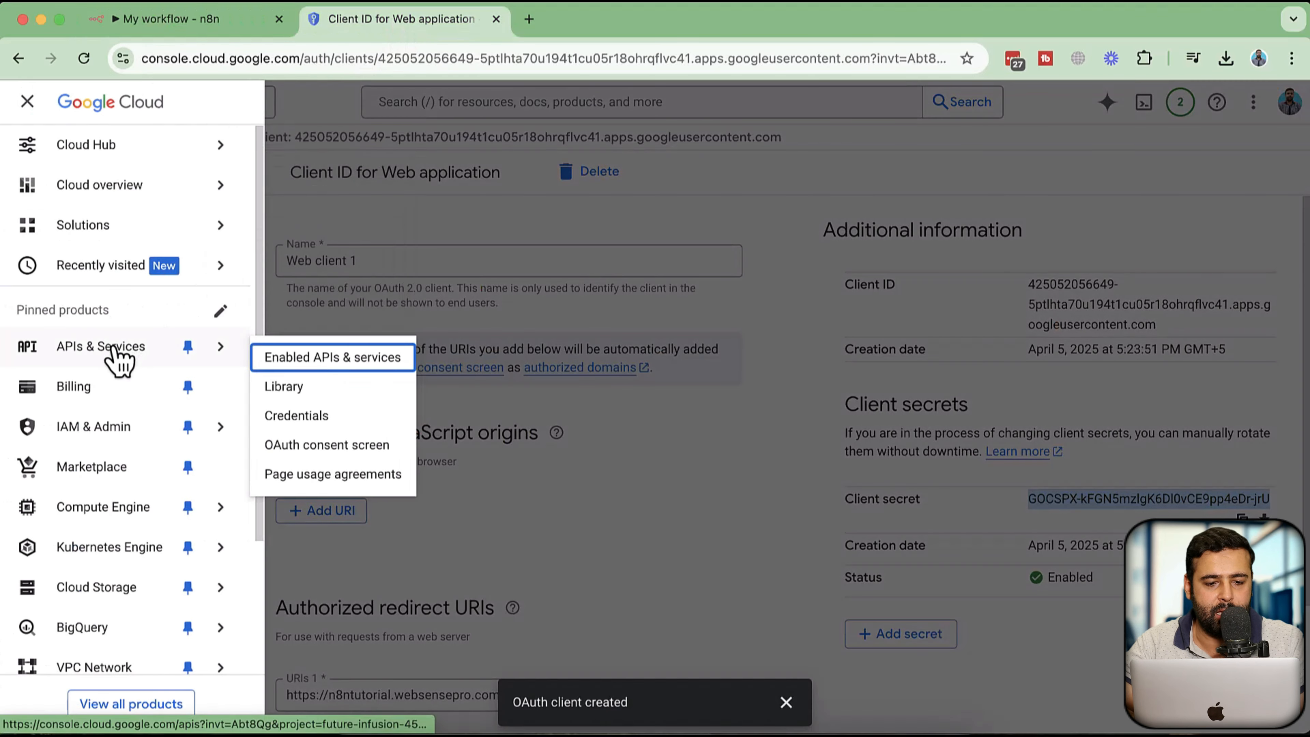
click(305, 362)
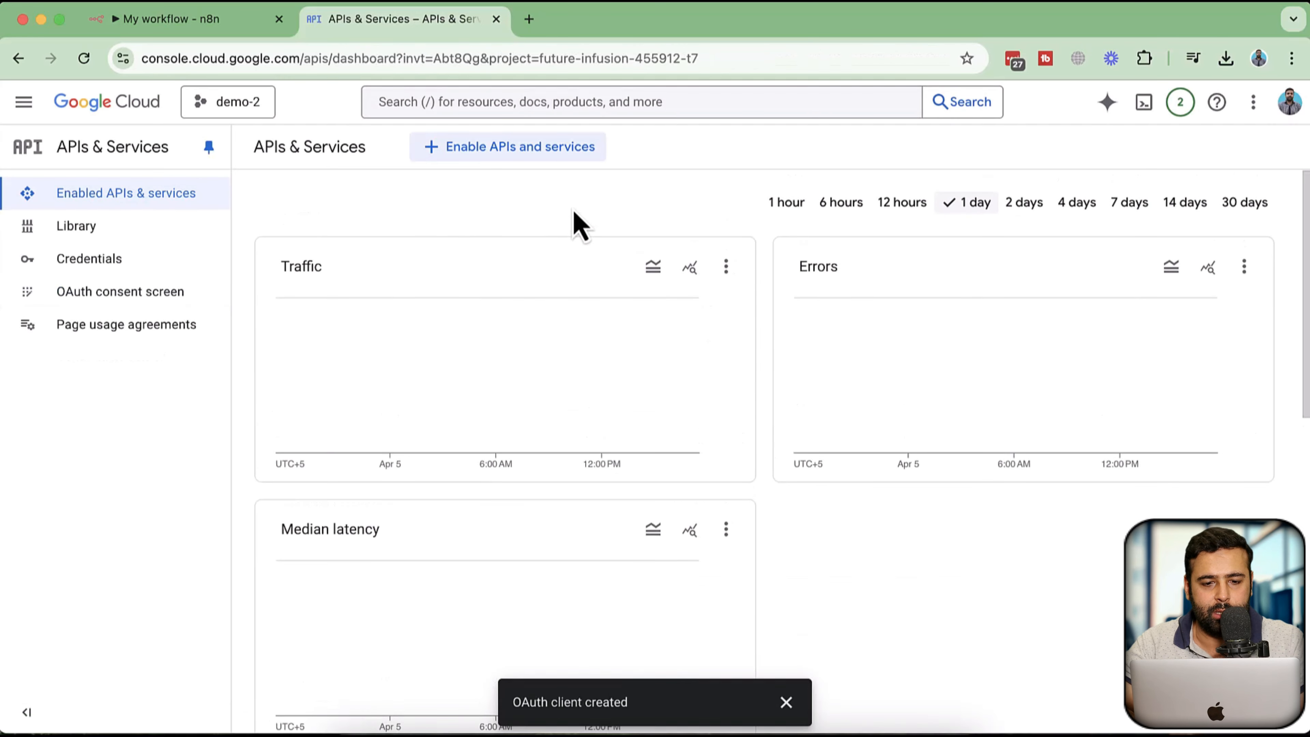
click(482, 157)
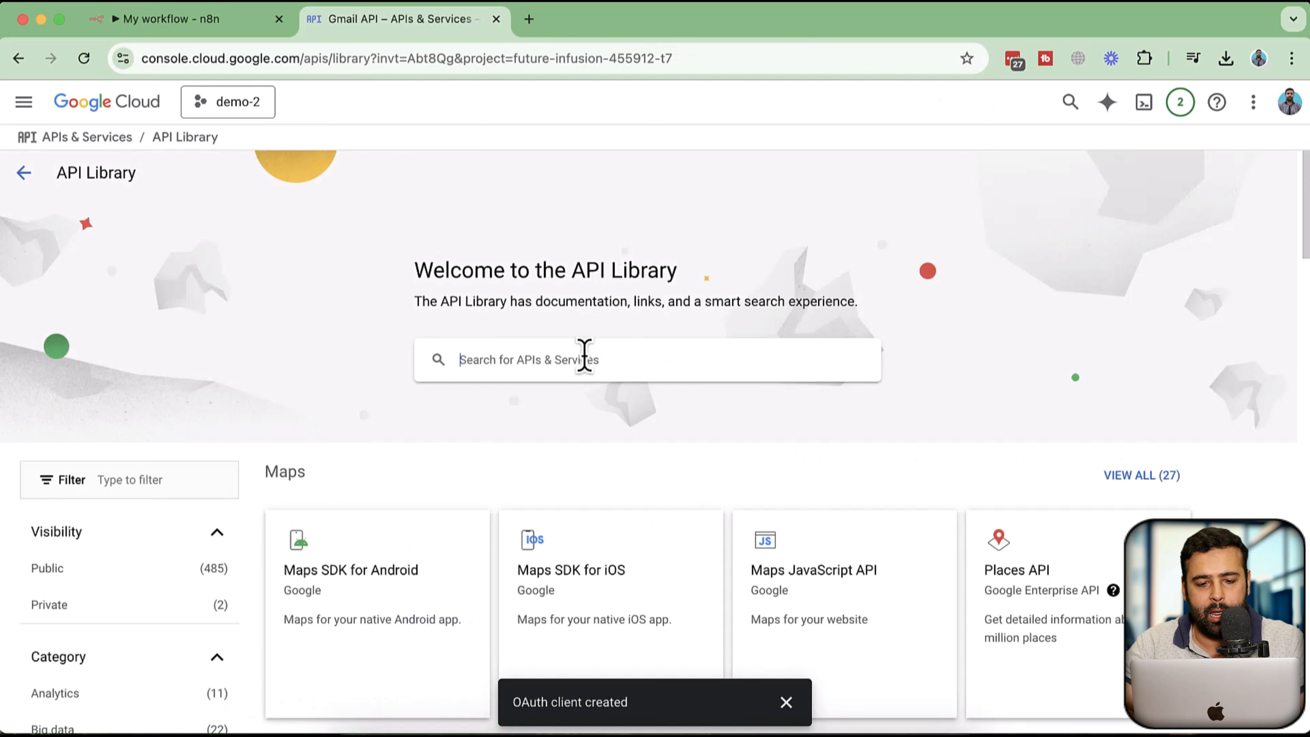
text(drive)
key(Return)
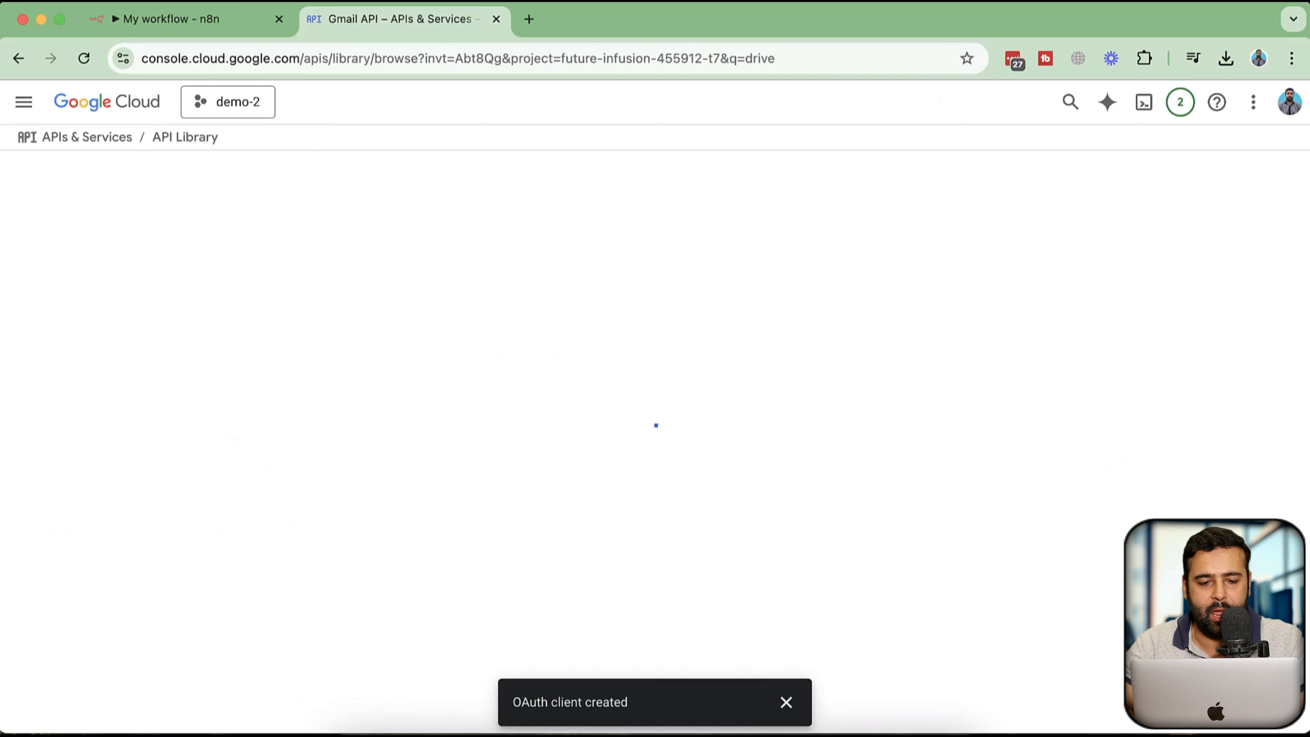
scroll(773, 304, down, 2)
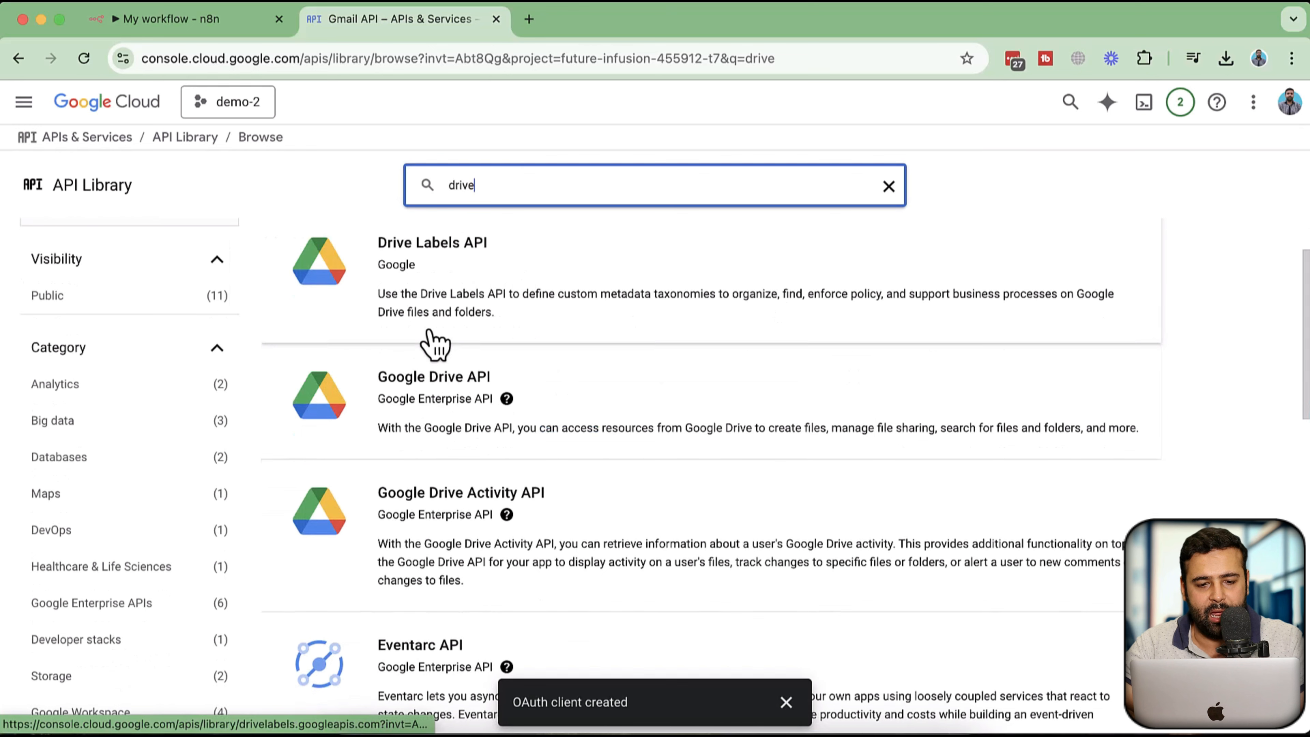
click(416, 408)
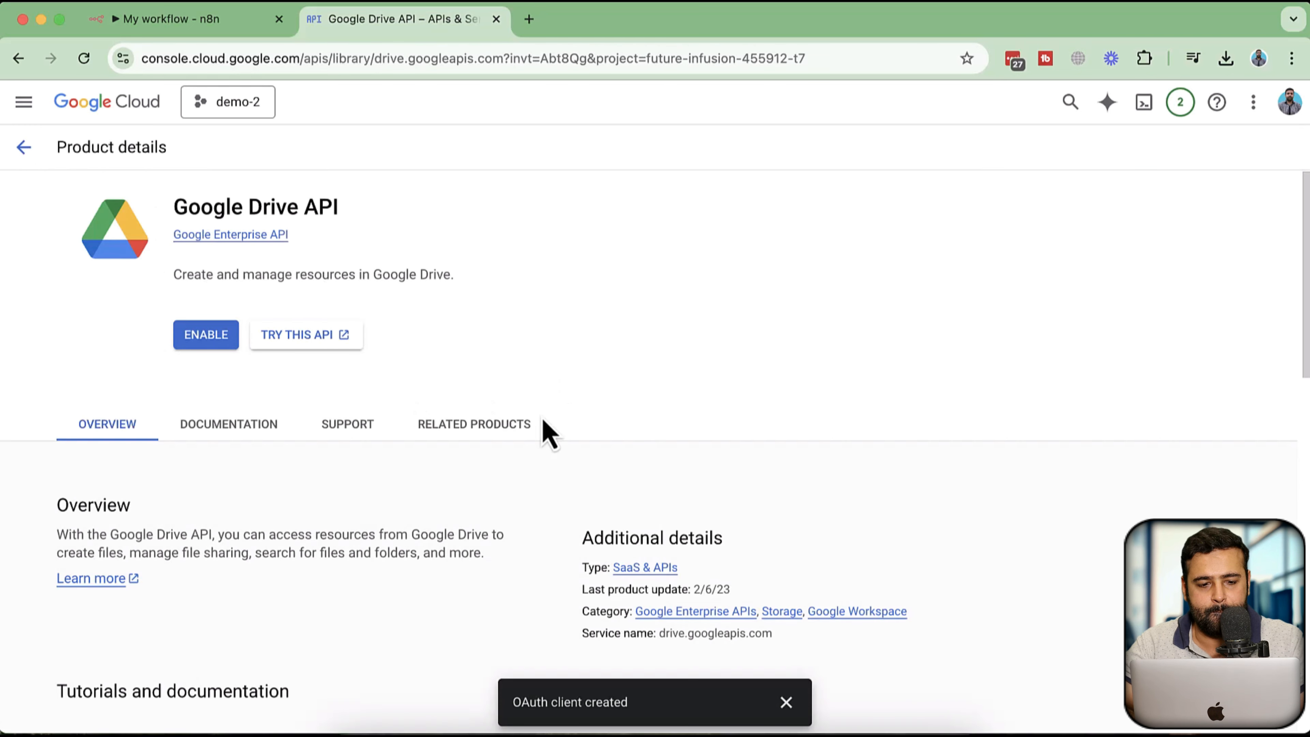
click(206, 340)
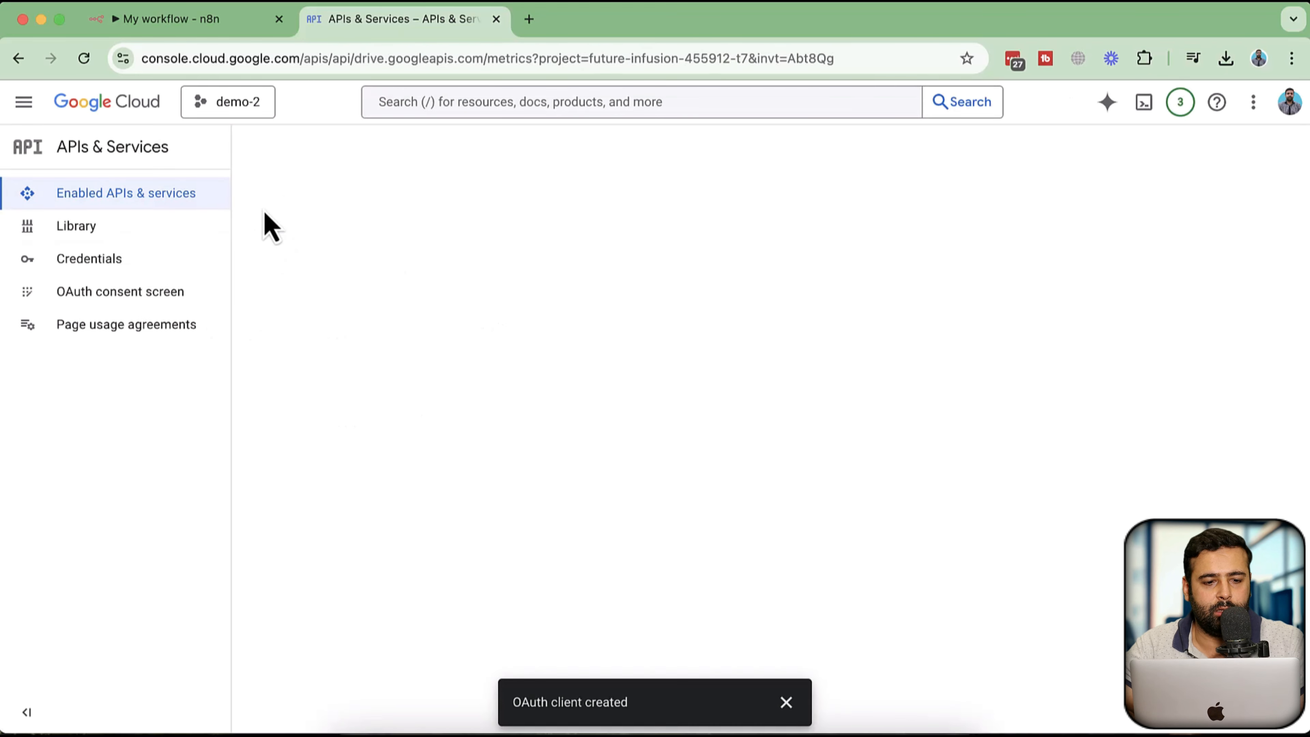
Sign in with Google for the Drive credential, choose the account, grant all requested access, and close the credential dialog
click(222, 32)
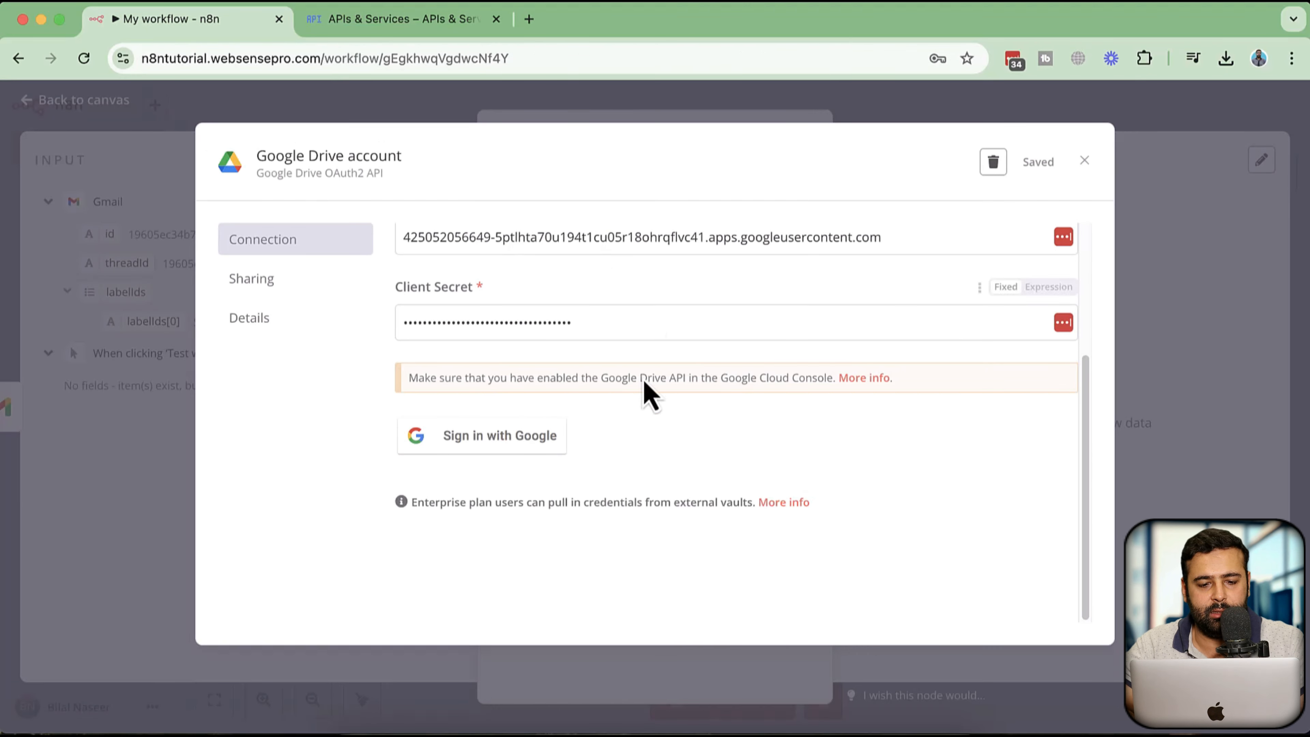
click(528, 447)
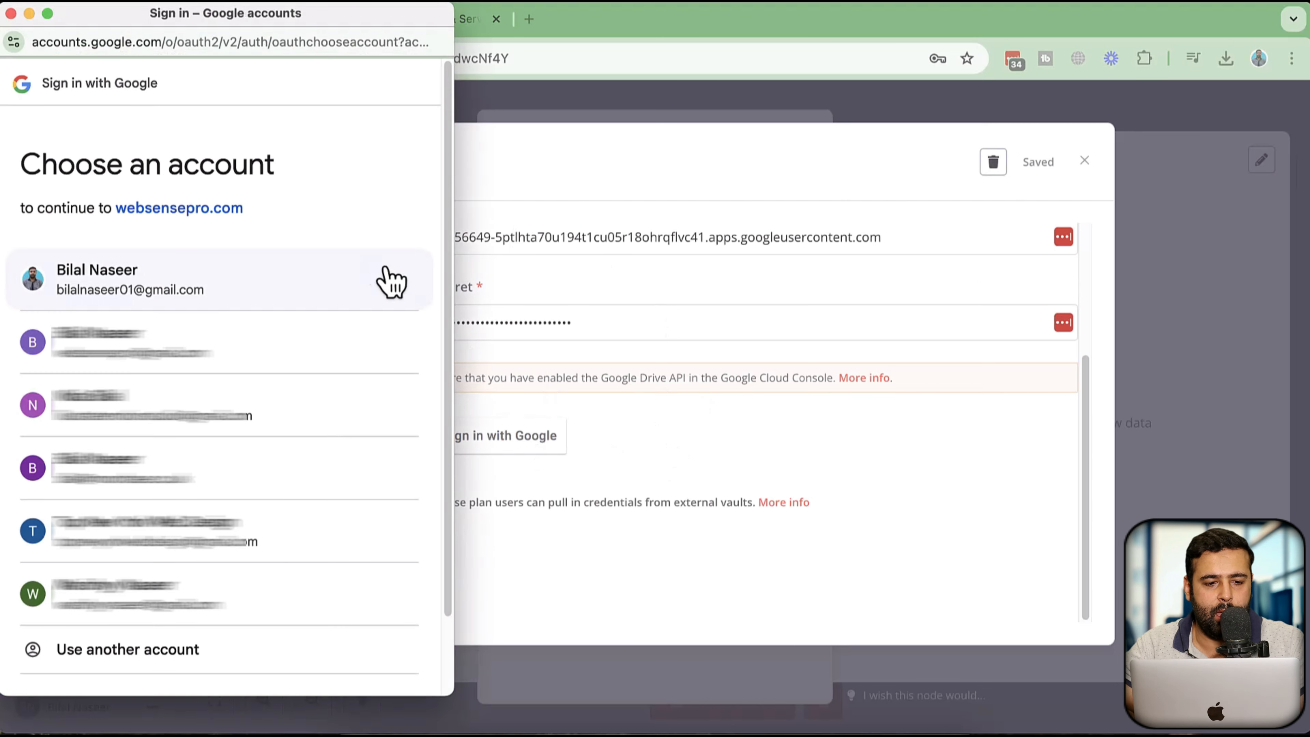
click(265, 280)
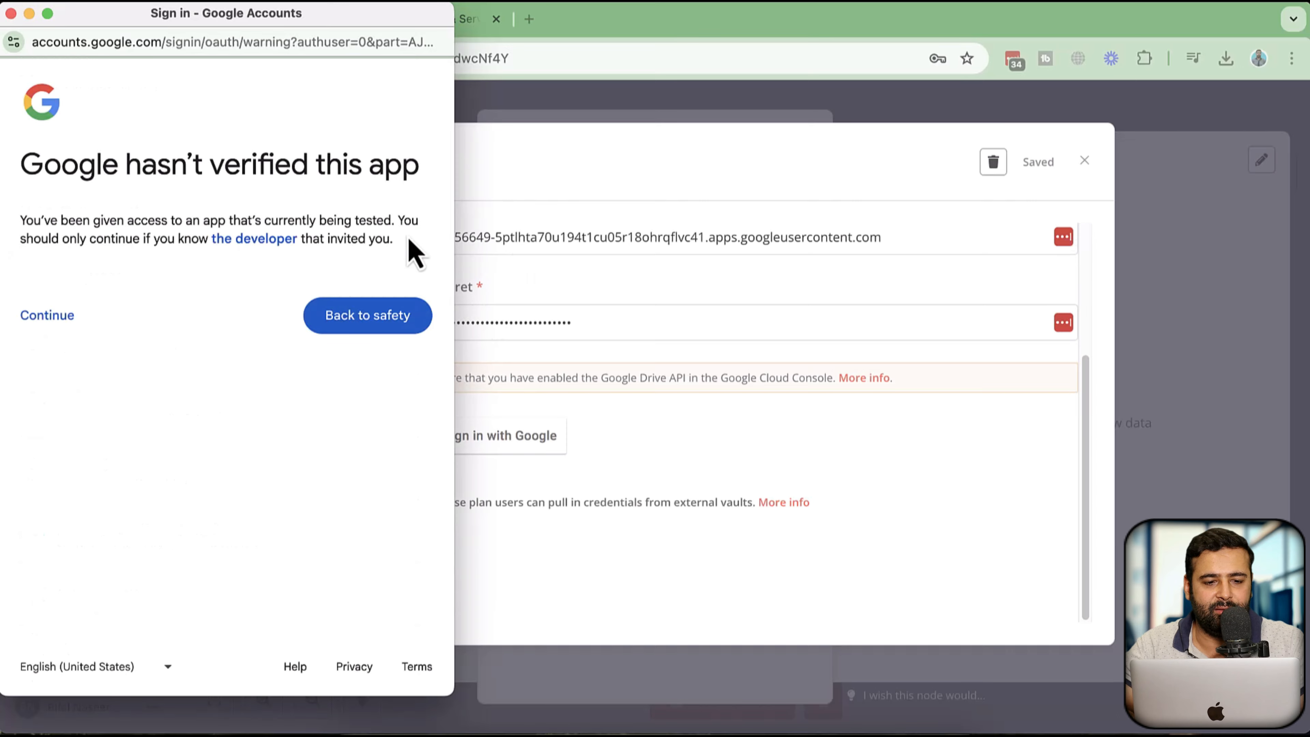
click(54, 319)
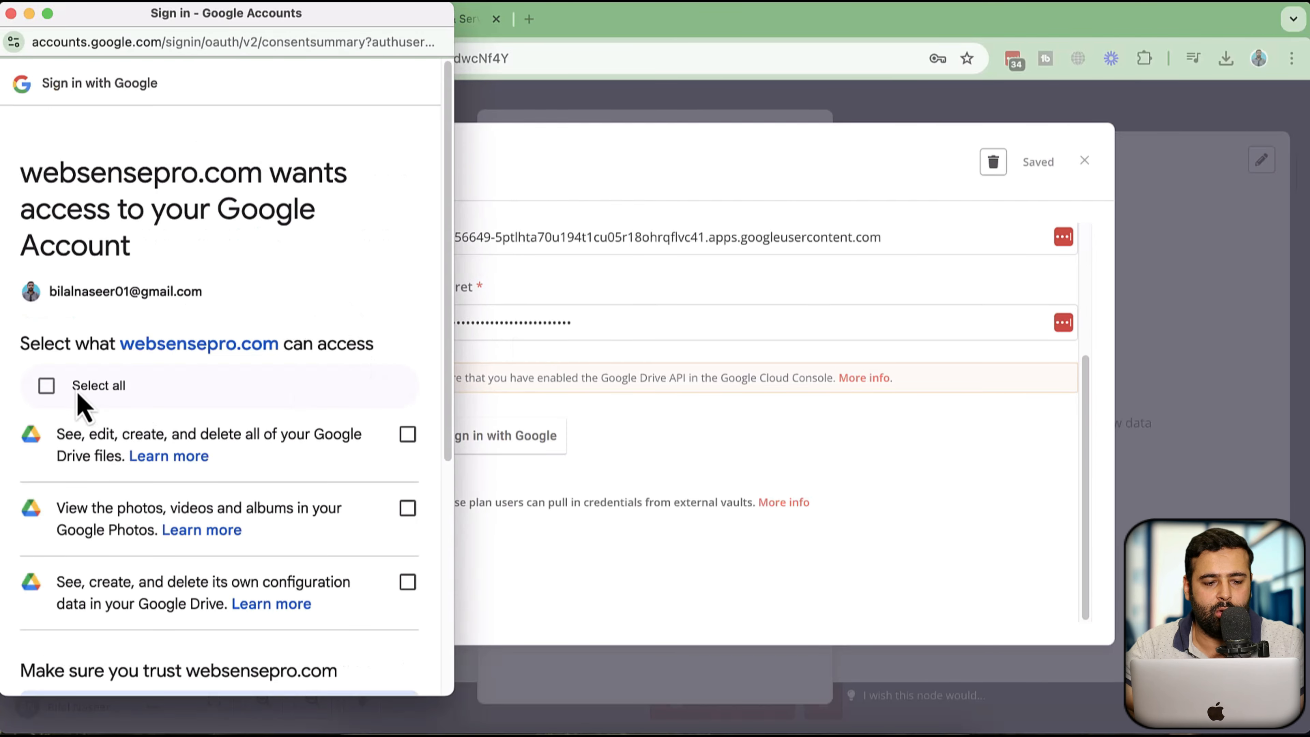
click(52, 385)
scroll(298, 310, down, 7)
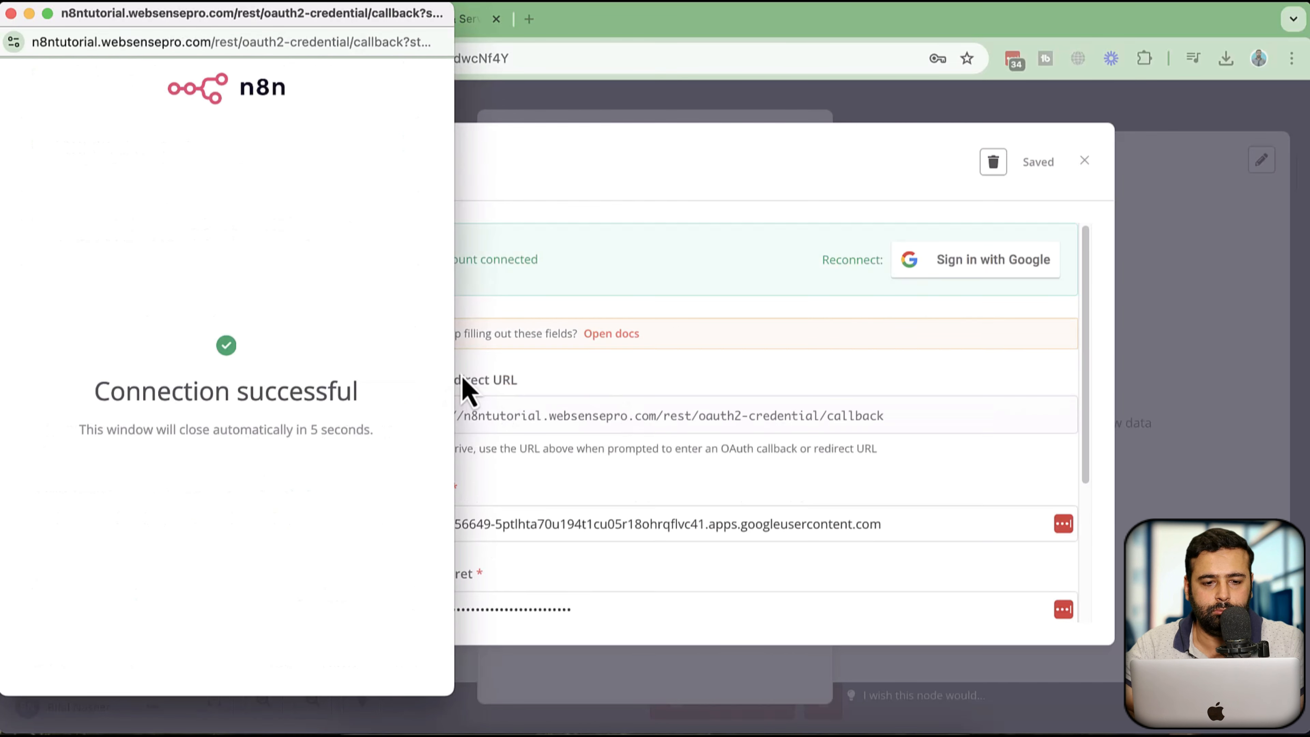
click(11, 13)
scroll(756, 393, down, 1)
scroll(755, 386, up, 1)
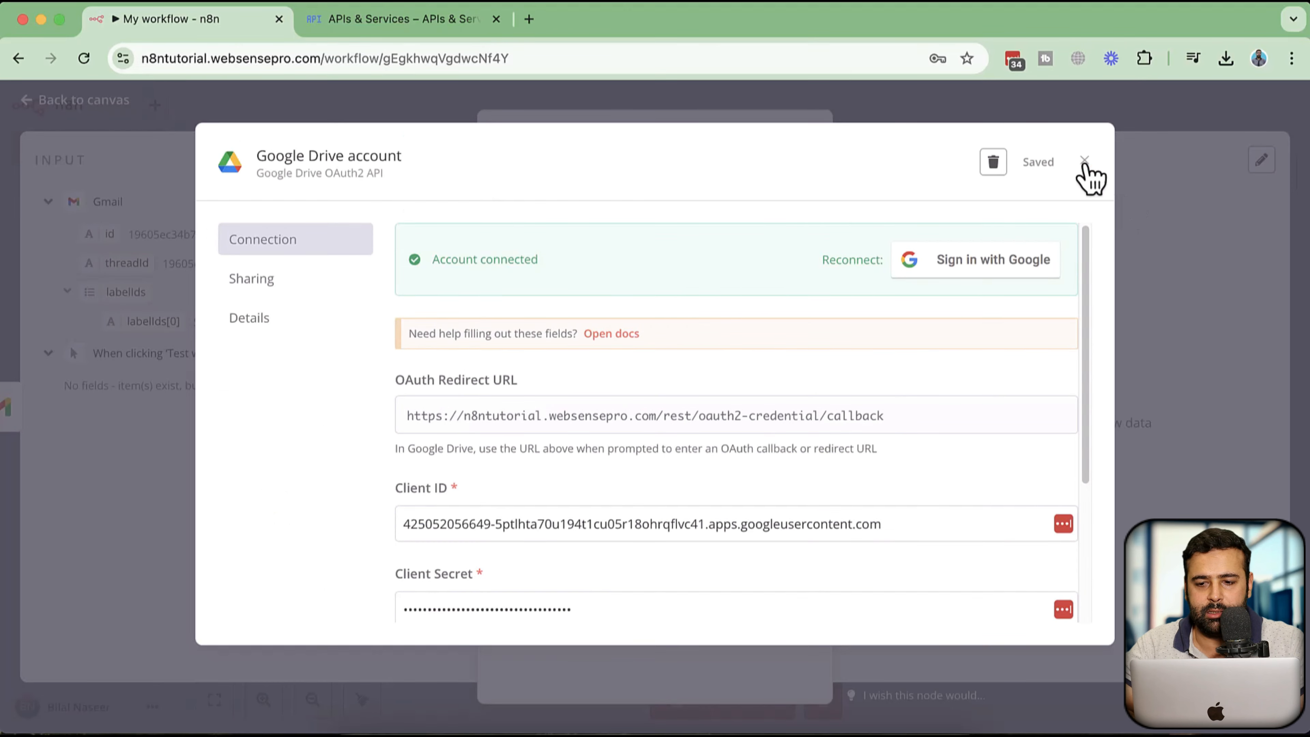
click(1084, 161)
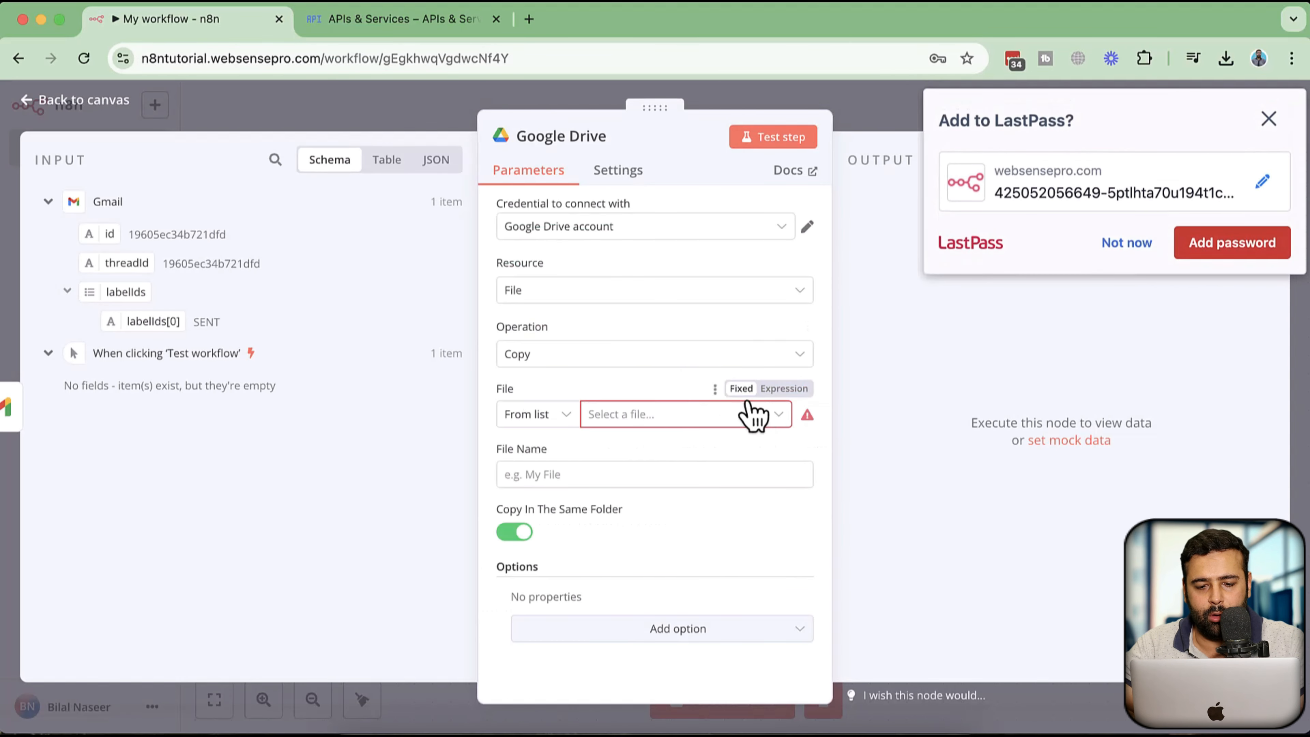
Open the File picker of the Google Drive node and browse the list of Drive files
click(740, 416)
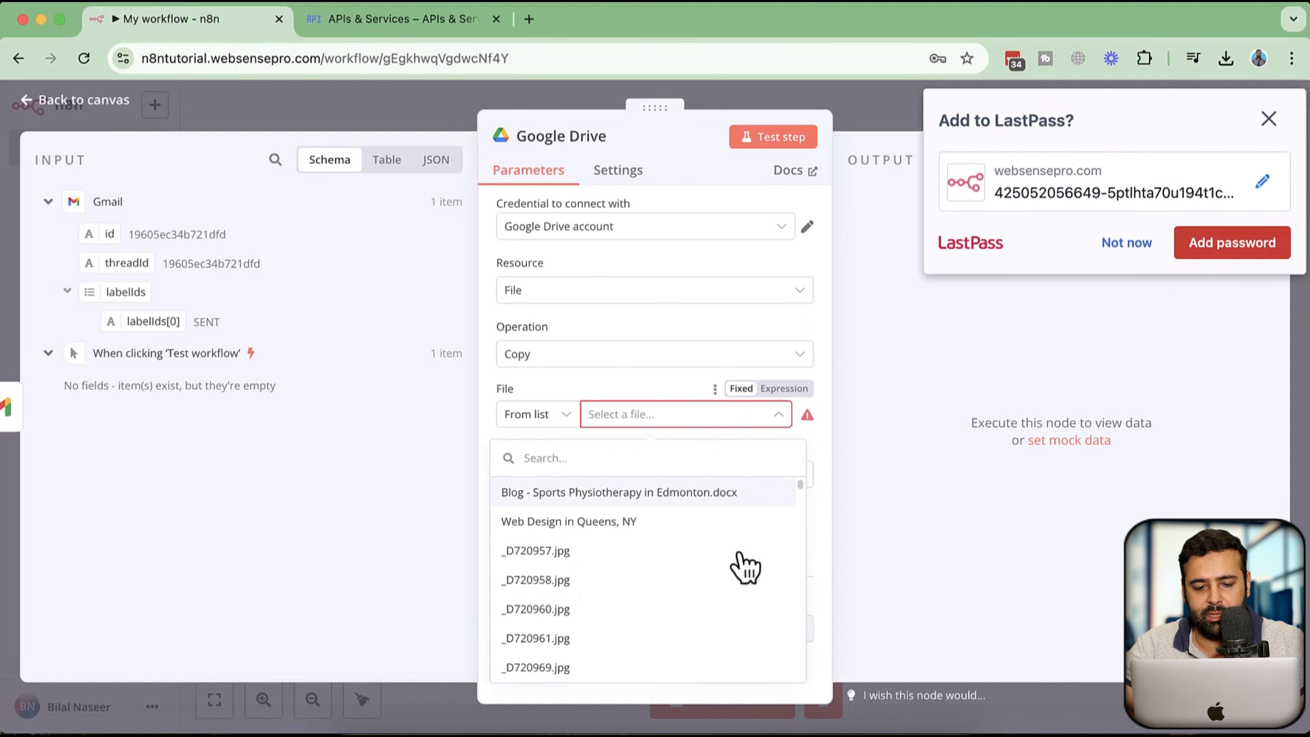
scroll(680, 576, down, 3)
scroll(680, 577, down, 10)
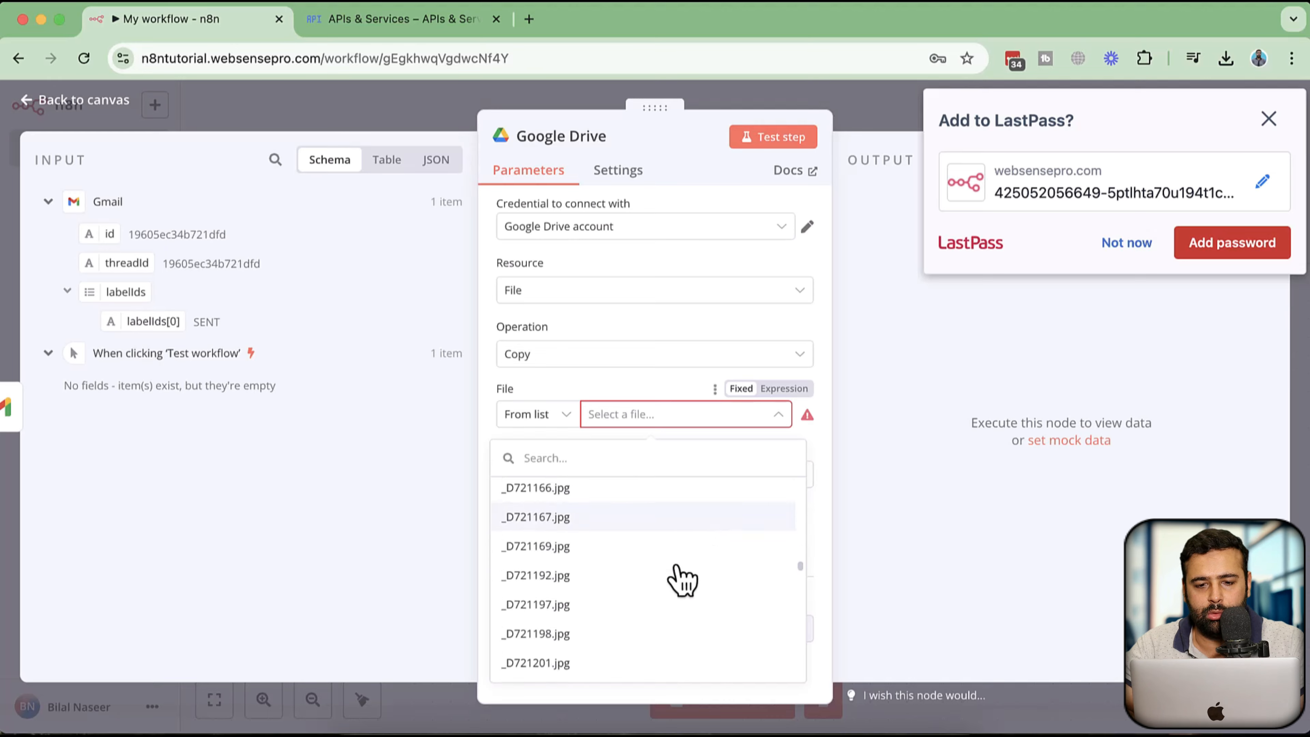